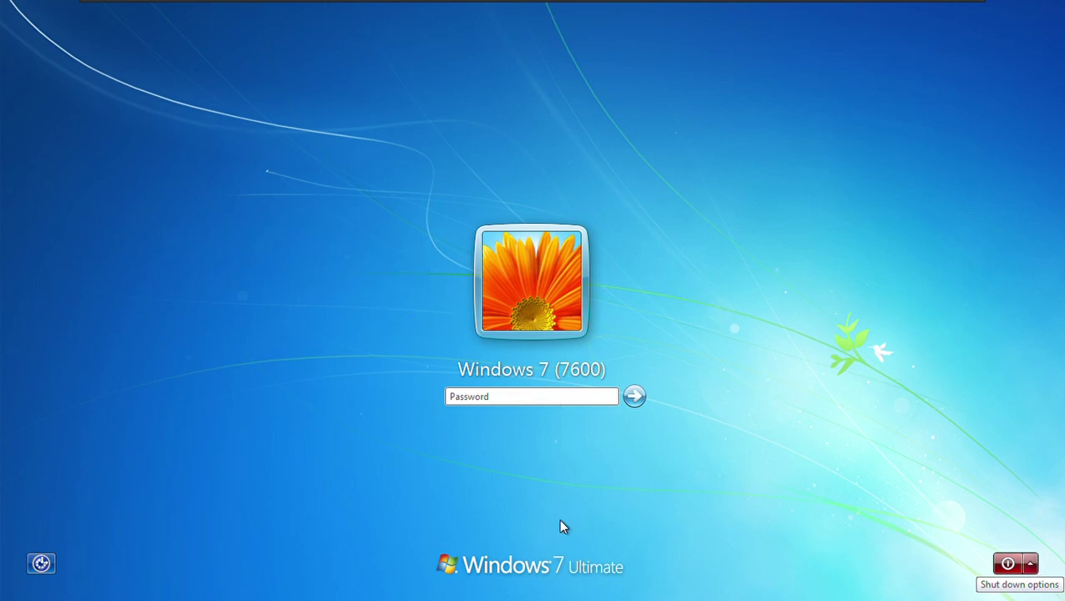
Log in to the Windows 7 (7600) account by entering its password
text(••••)
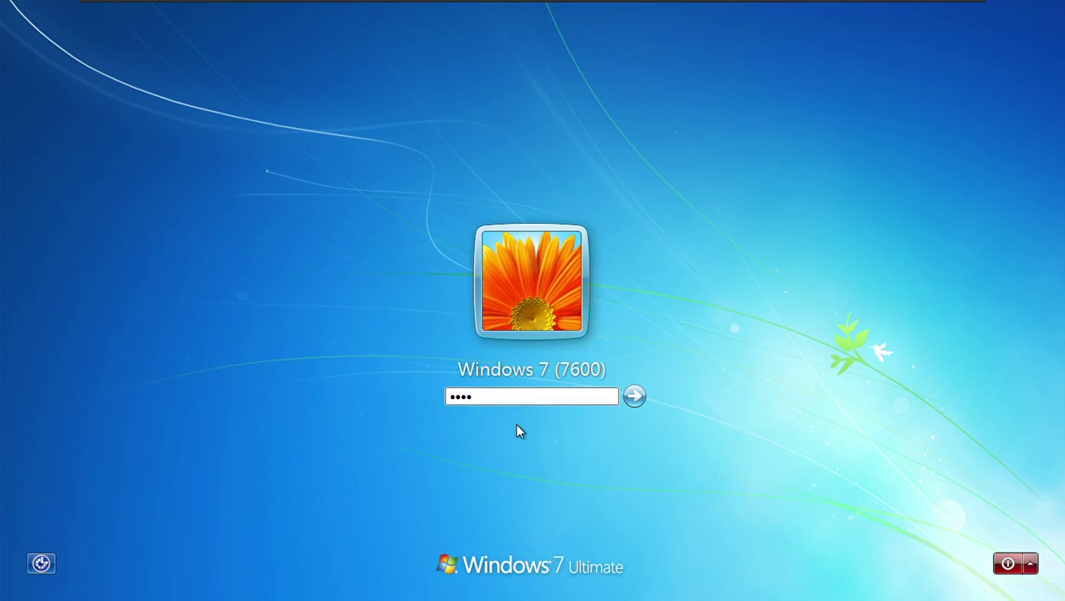
click(637, 397)
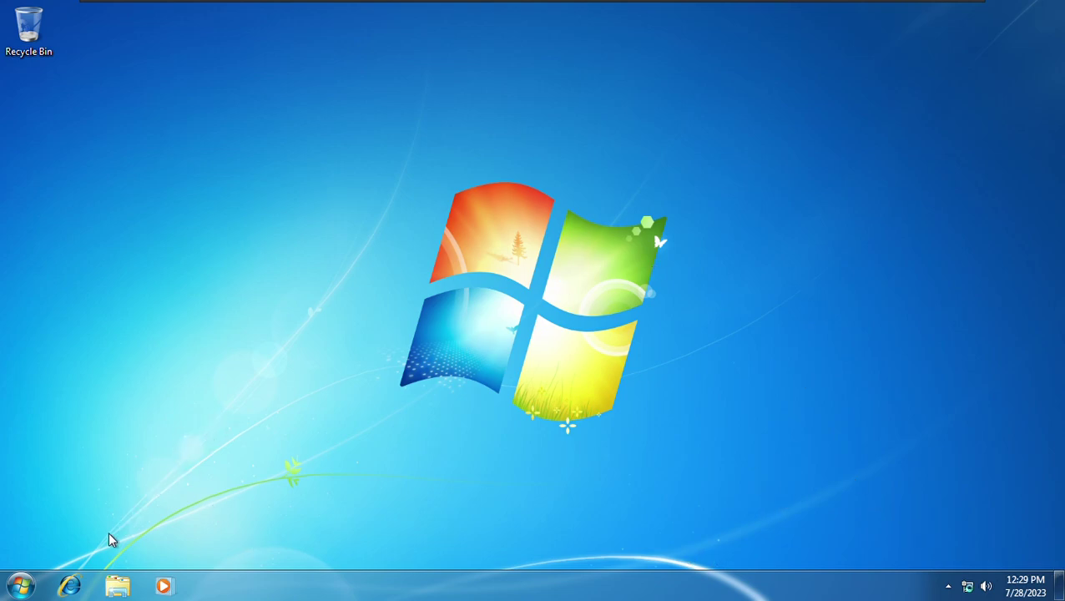
Find Notepad by searching for notepad and launch it with an empty document
click(18, 589)
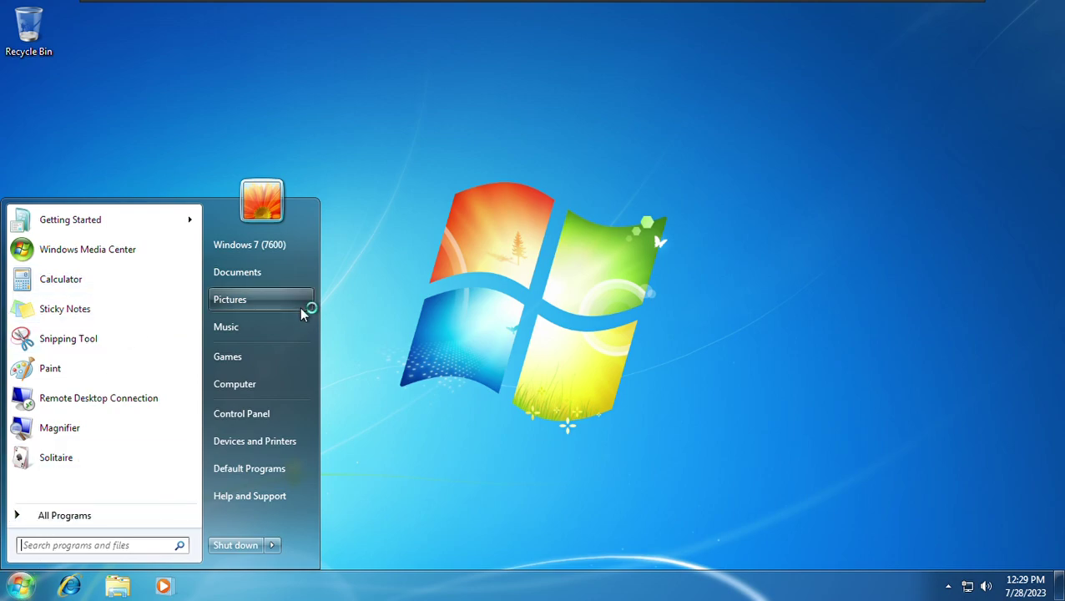
text(notepad)
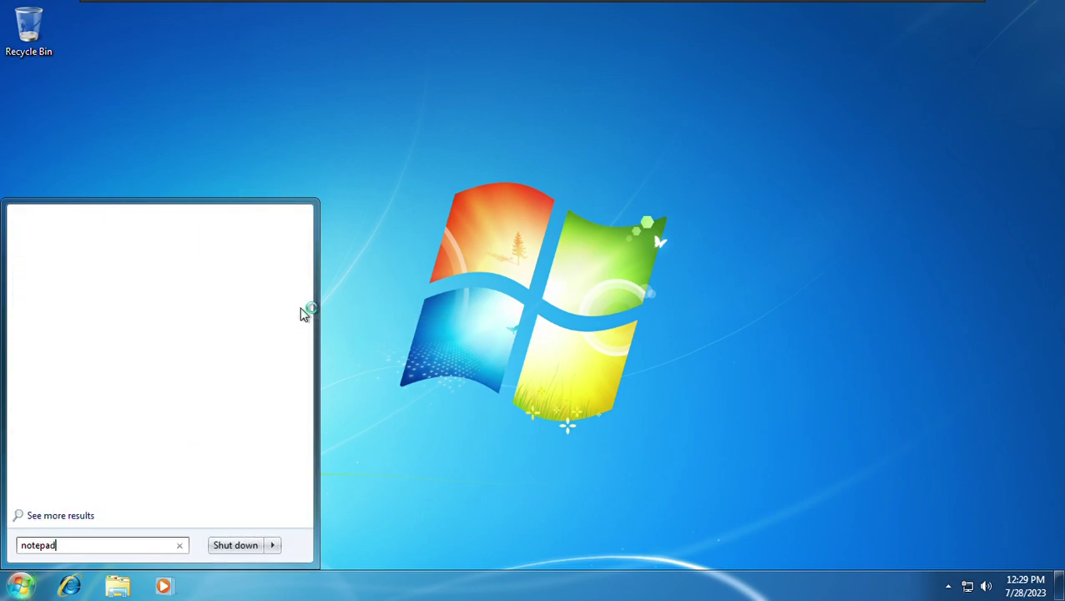
key(Return)
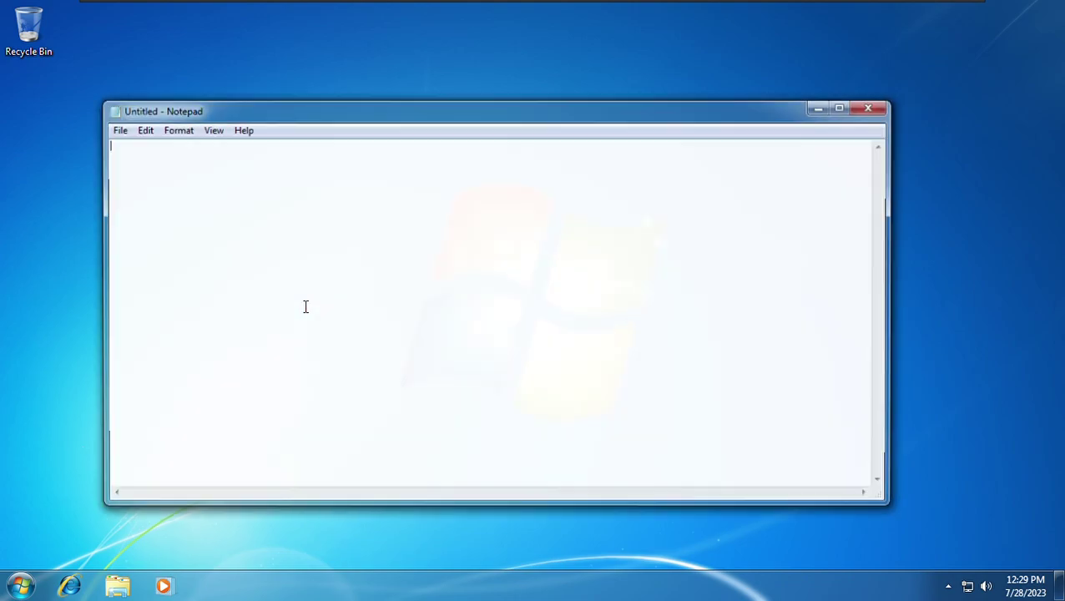
Write "YES!! Finally after so much WIndwows 7 Builds" and on the next line "This is the RTM Build of windows(Spoiler alert: Next vids gonna SP1 build)"
text(YE)
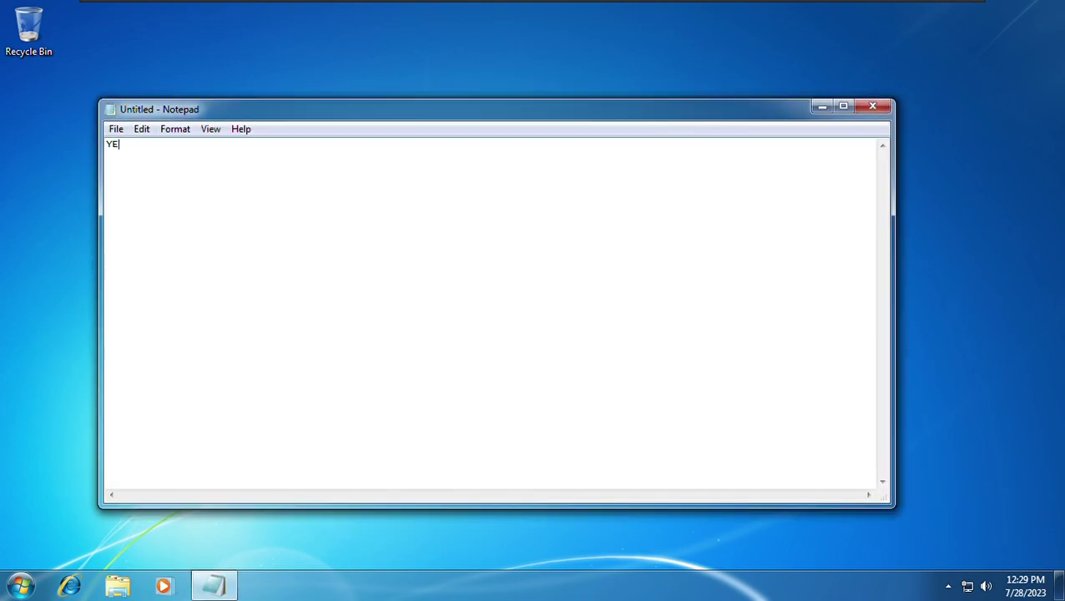
text(S!! Finally after so much)
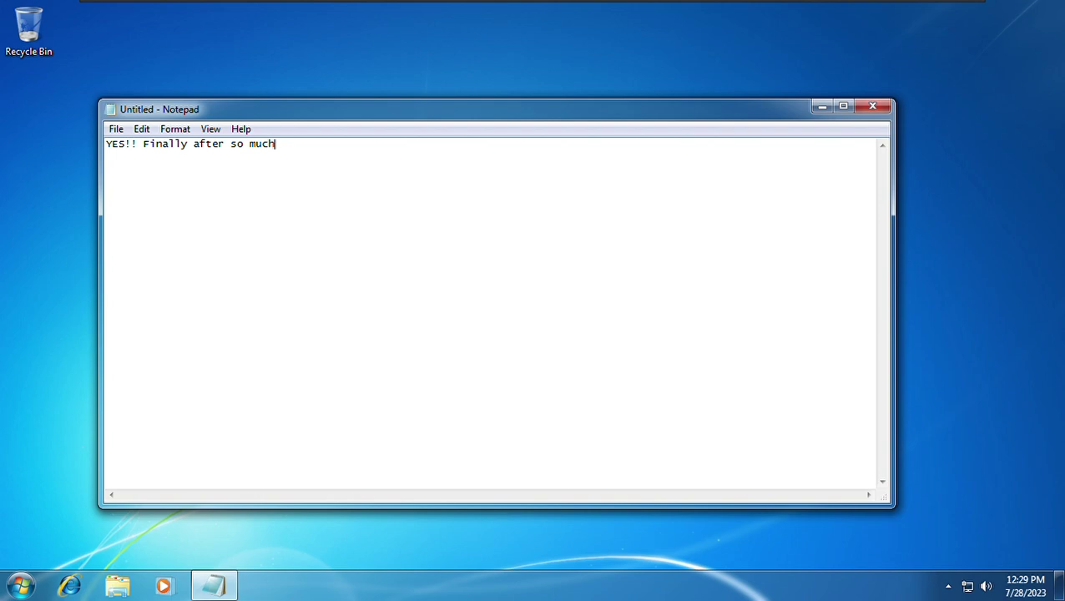
text( WIndwows 7 Build)
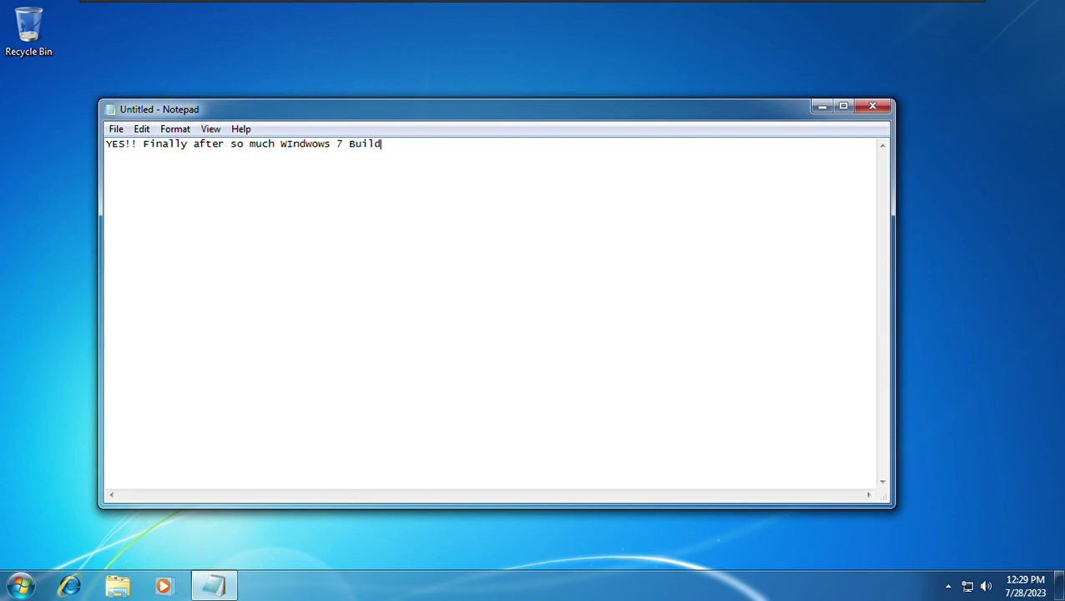
text(s This is the RTM Buil)
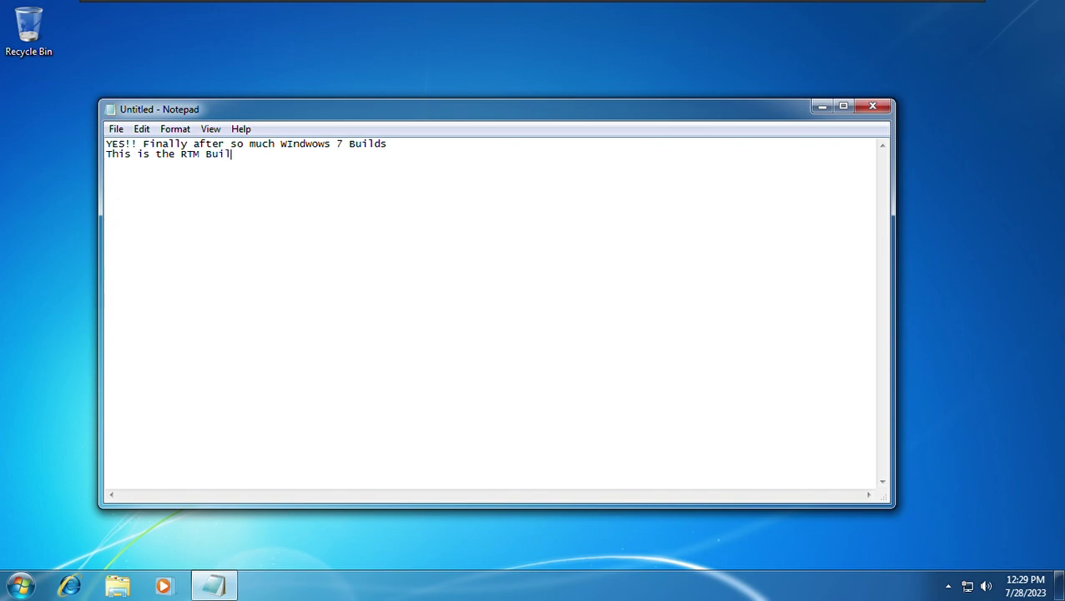
text(windows(Spo)
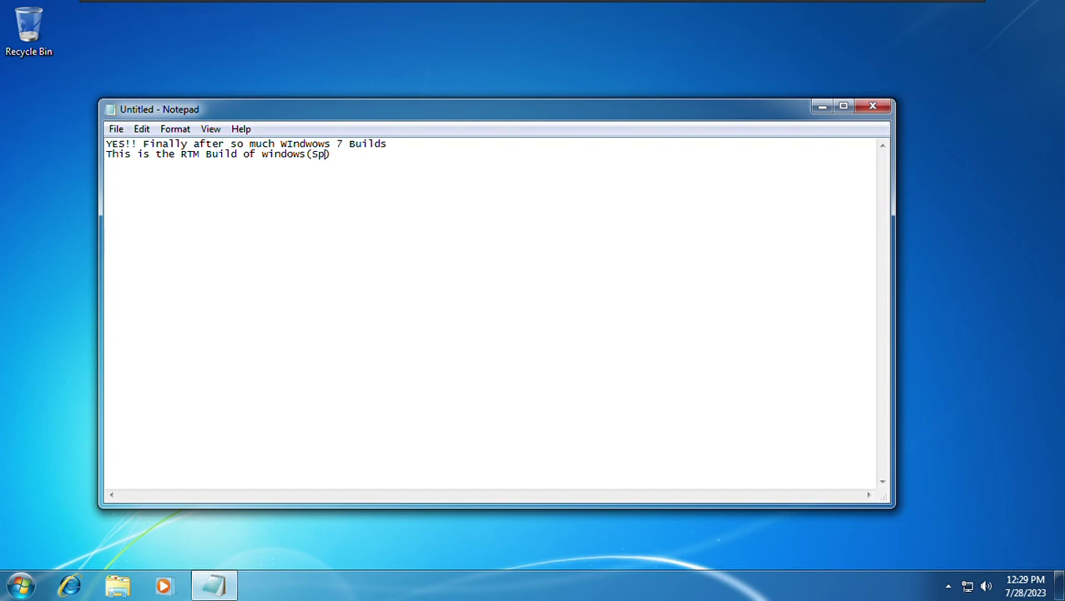
text(iler alert: Next vids gonna )
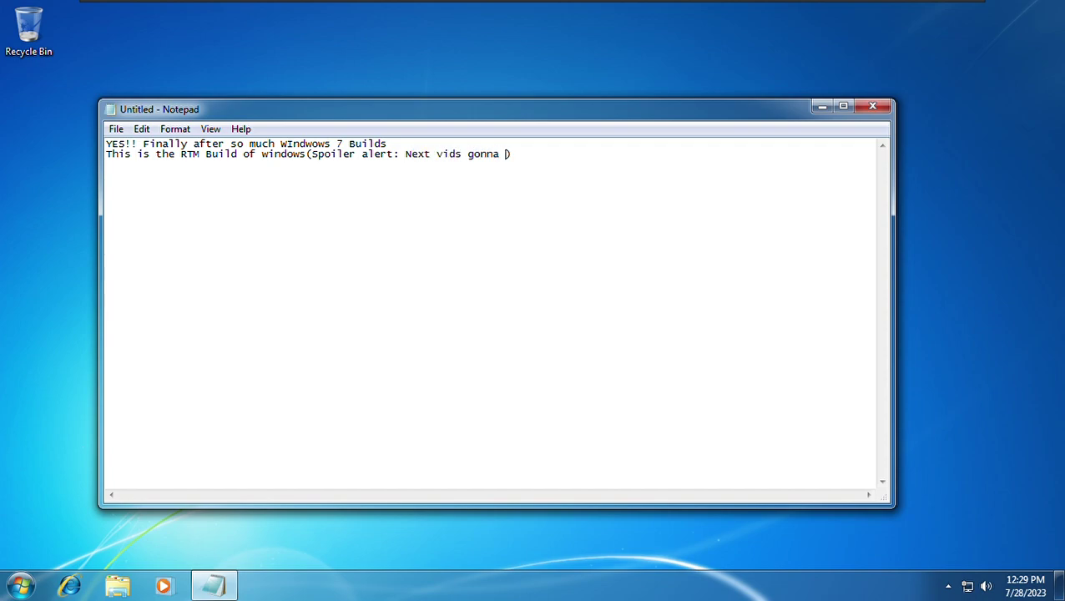
text(SP1 build)
Add the build number 7600.16385 below the text after blank lines, and close the note without saving it
key(Return)
key(Return)
key(Return)
key(BackSpace)
key(BackSpace)
text(7600)
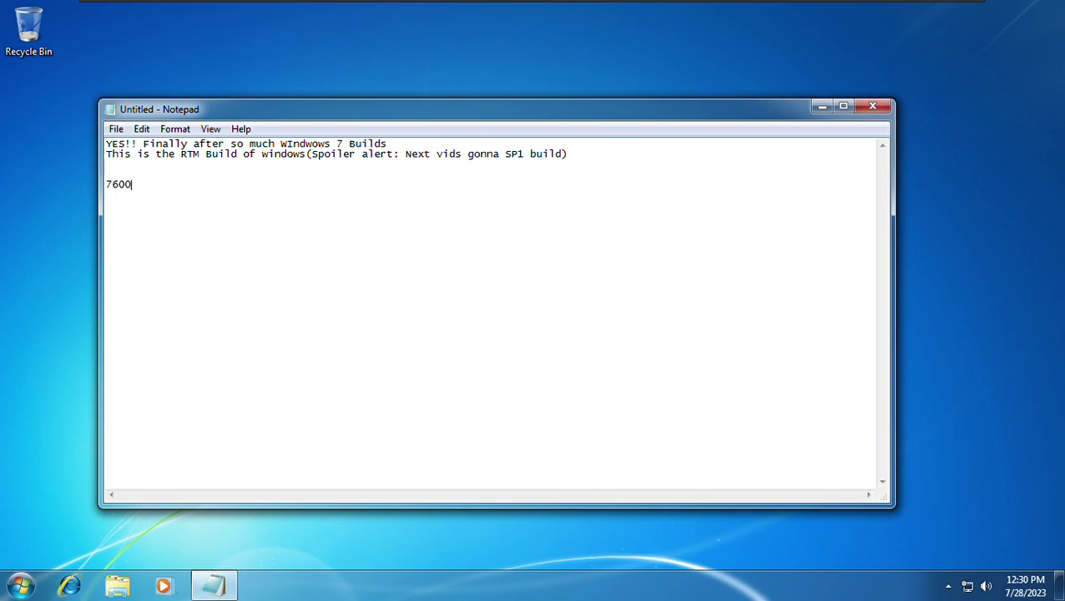
text(.16385)
click(868, 109)
click(563, 299)
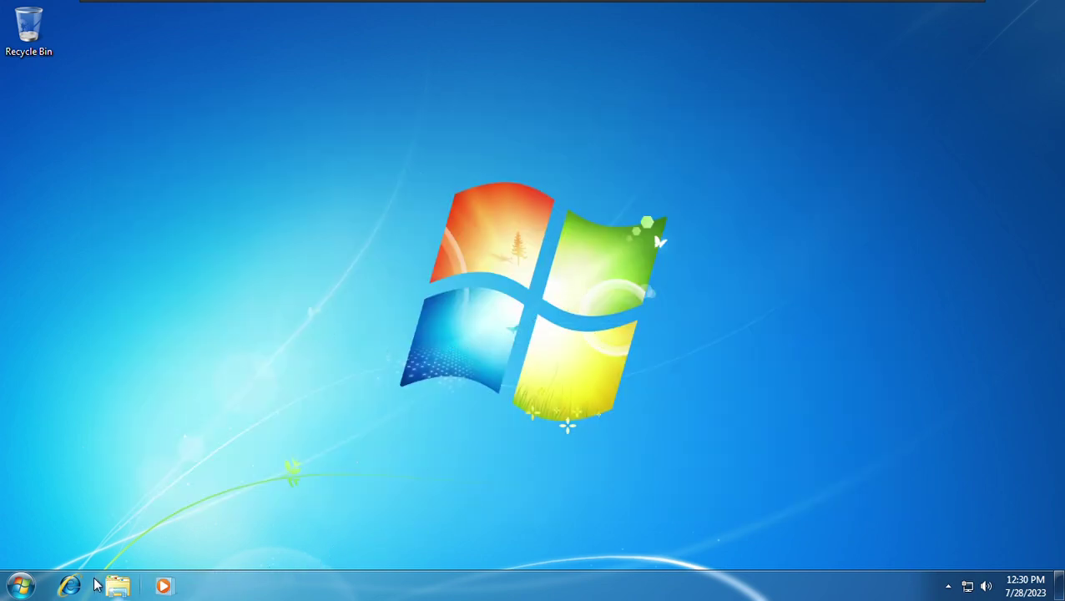
Open the System information page in Control Panel's System and Security category
click(22, 587)
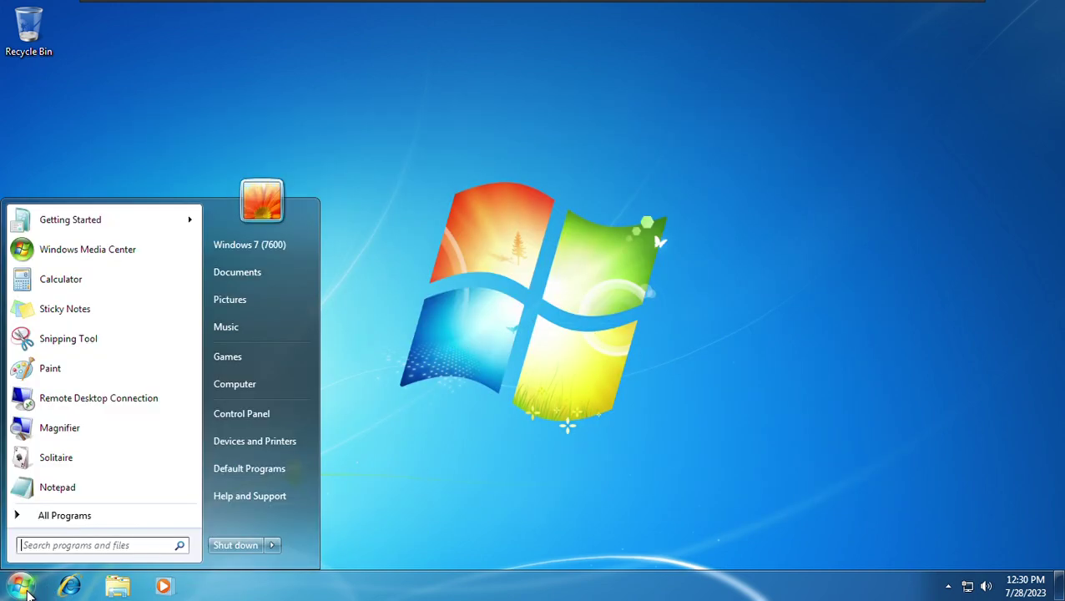
click(229, 415)
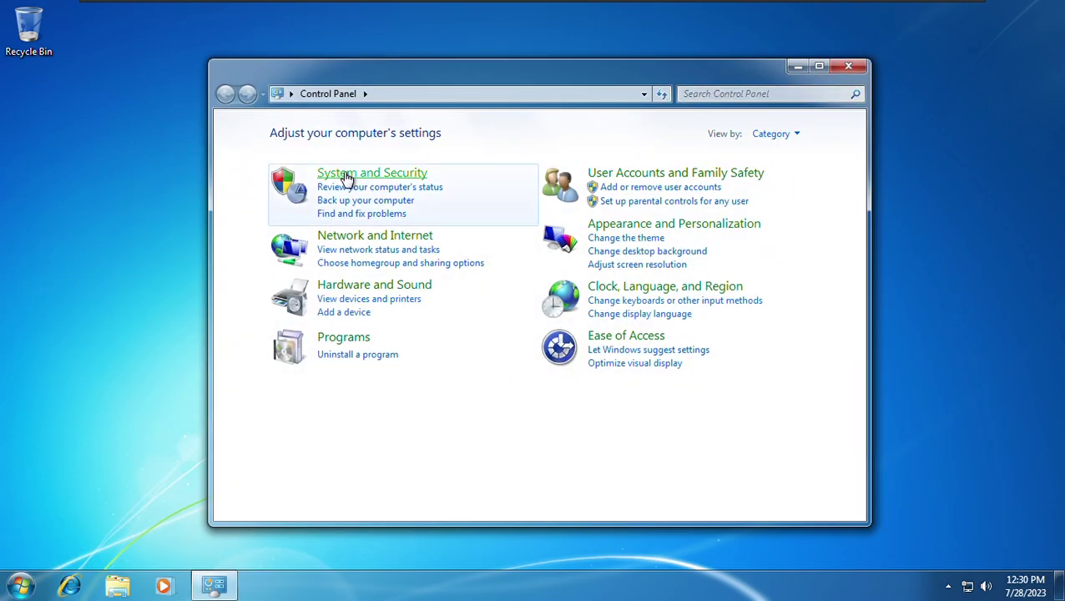
click(346, 177)
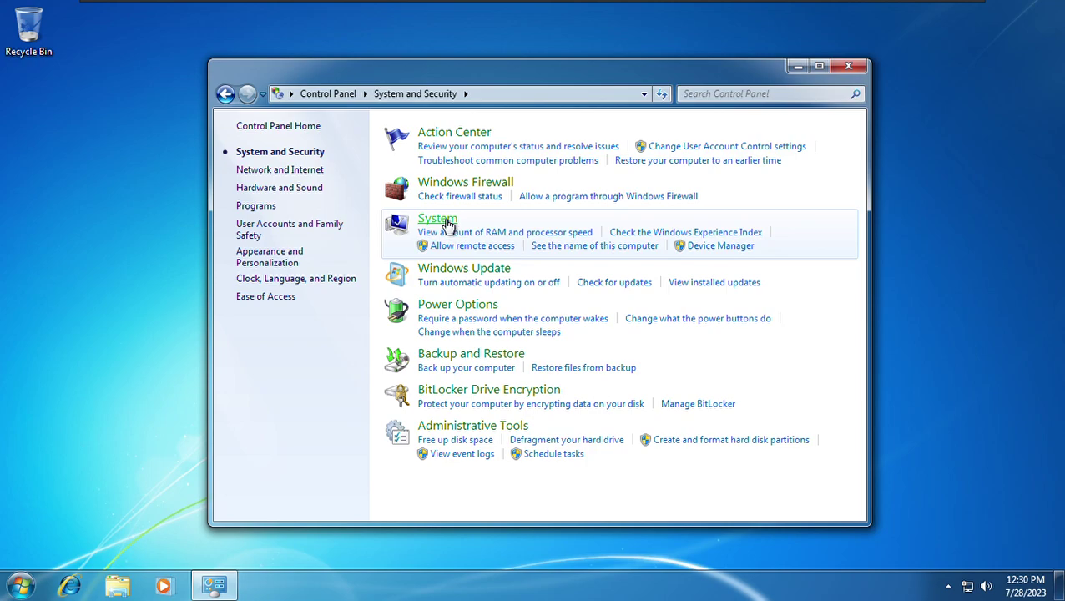
click(447, 224)
key(super+r)
key(BackSpace)
text(winver)
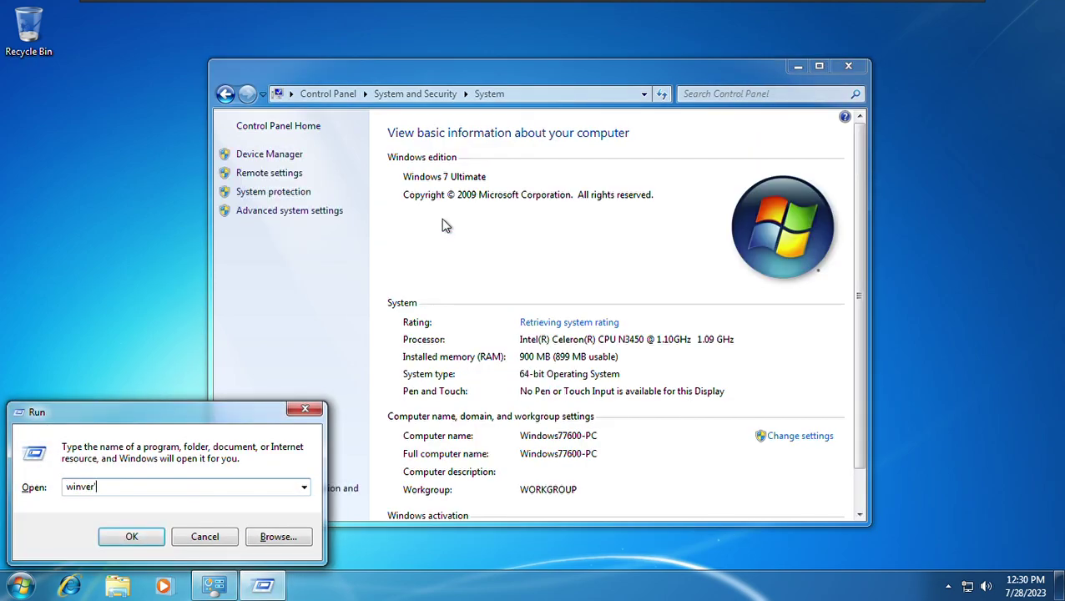
text(')
key(Return)
click(702, 288)
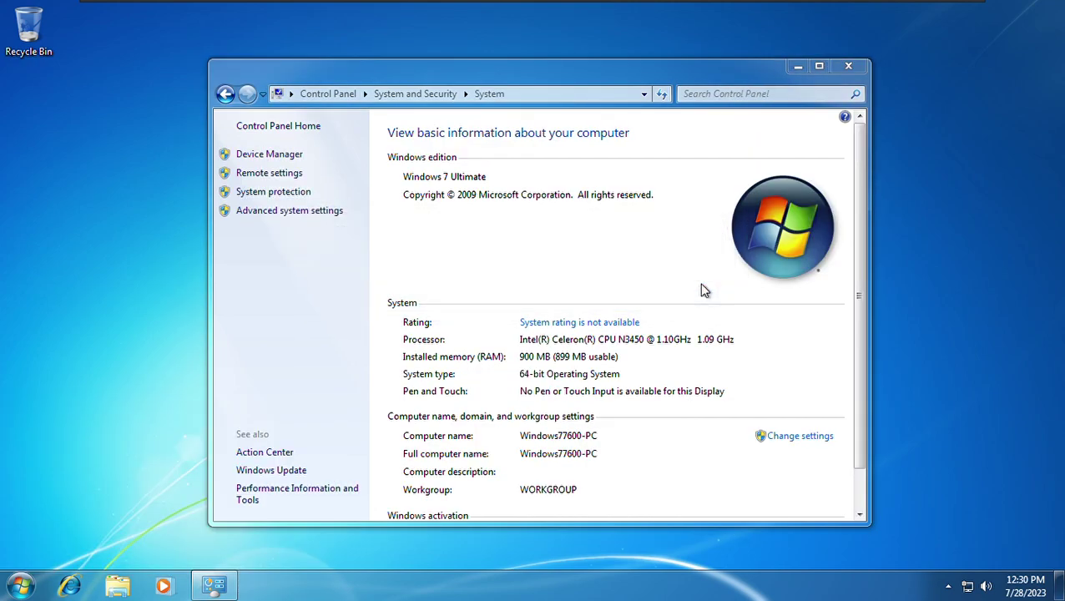
Run winver to display the About Windows version information
key(super+r)
text(winver)
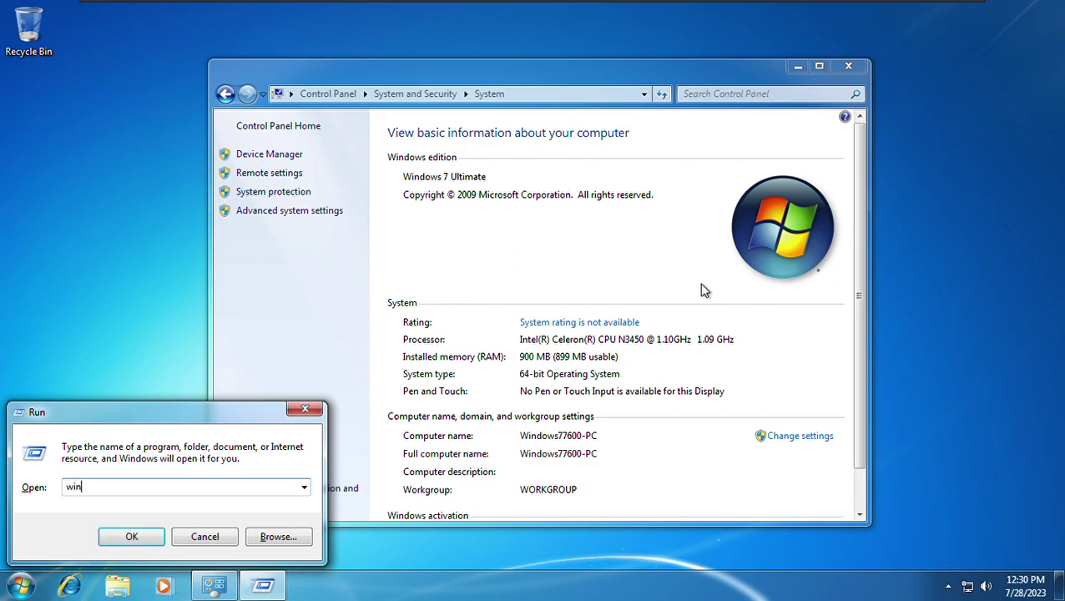
key(Return)
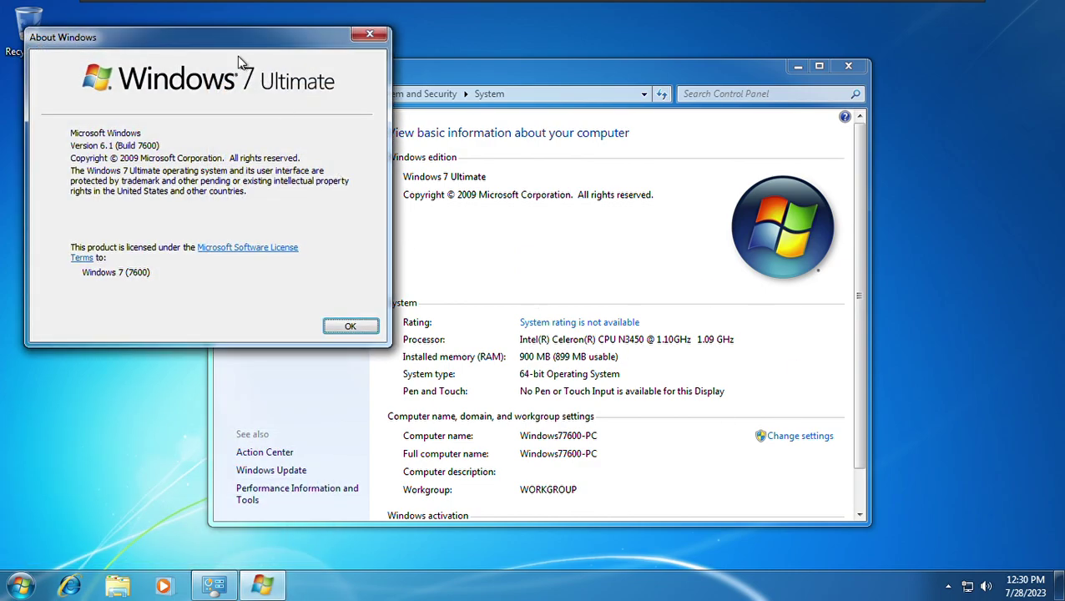
Place the About Windows dialog beside the System window to compare them, then close the dialog and recentre the System window
drag(203, 39, 837, 119)
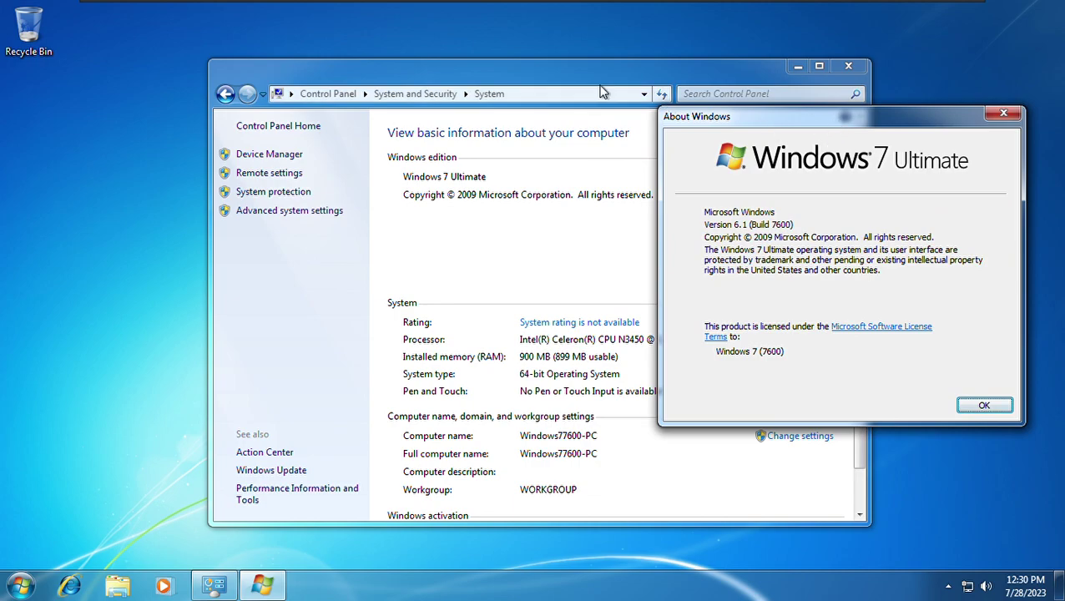
drag(521, 71, 321, 82)
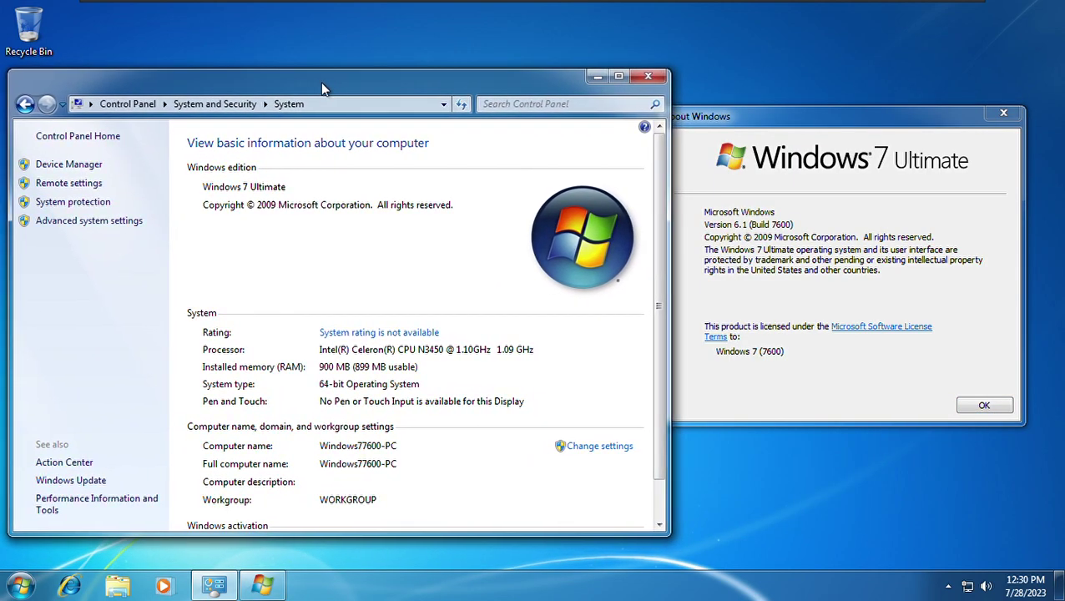
drag(705, 127, 725, 128)
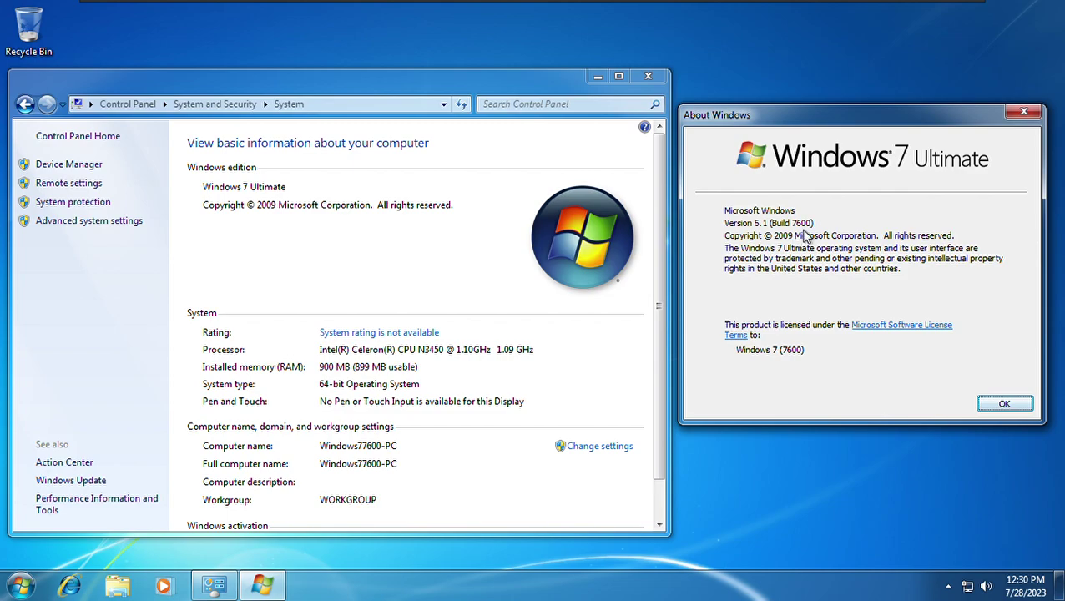
click(1003, 404)
drag(411, 91, 576, 86)
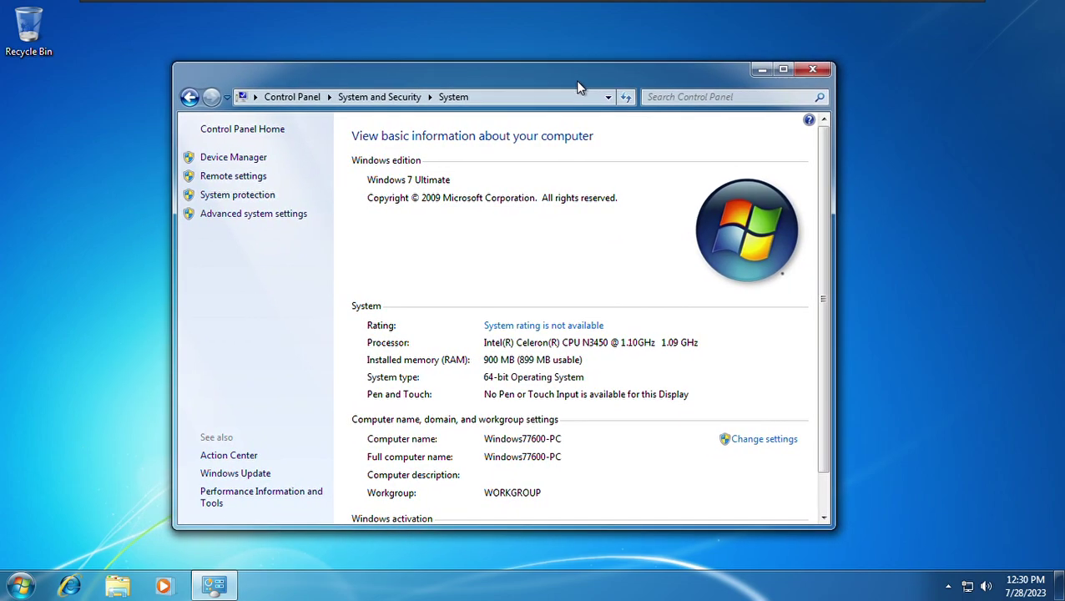
From the Control Panel home, view the network status and open the adapter settings to examine the network connections
click(255, 132)
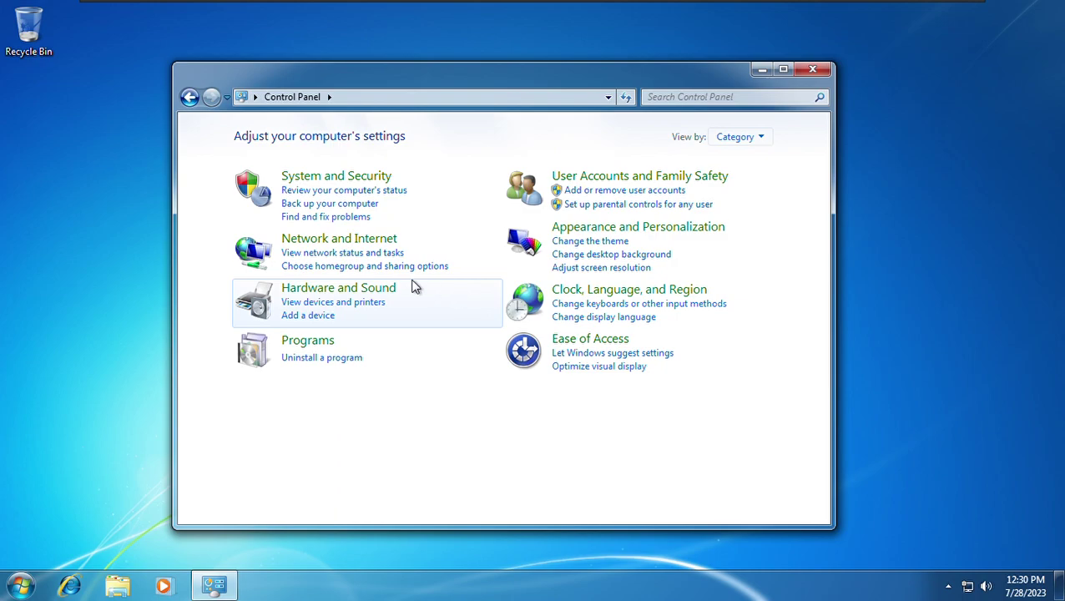
click(352, 256)
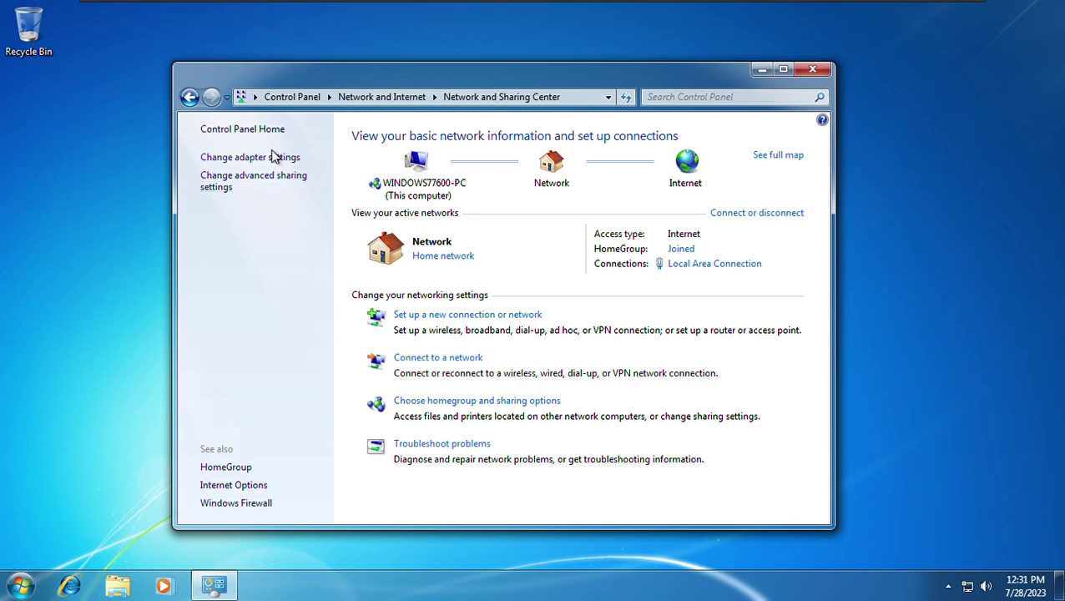
click(241, 157)
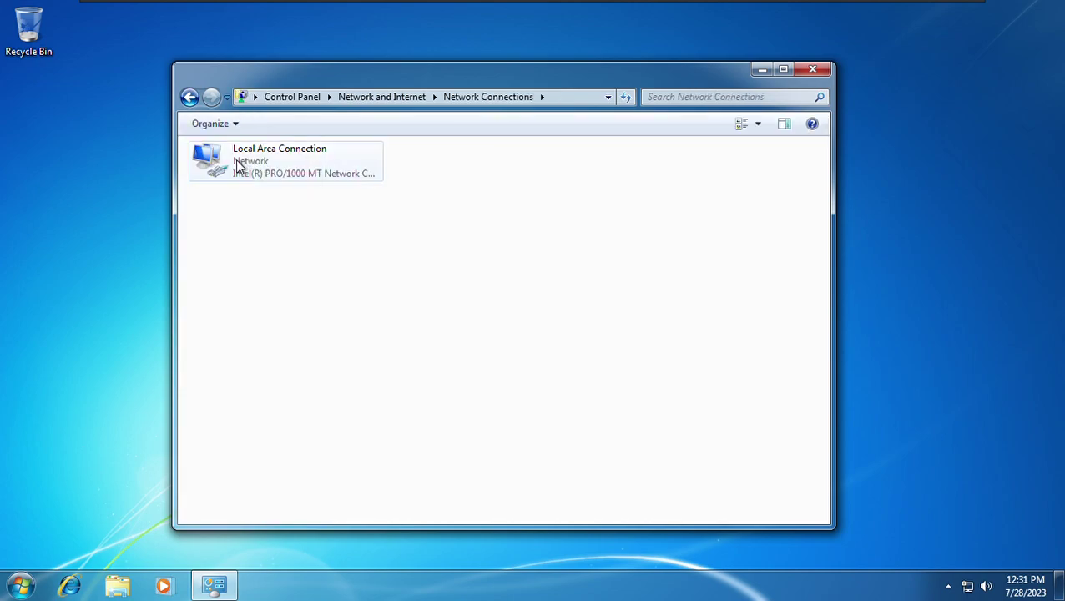
Return to the Control Panel home and open the Mouse properties from the Hardware and Sound category
click(255, 97)
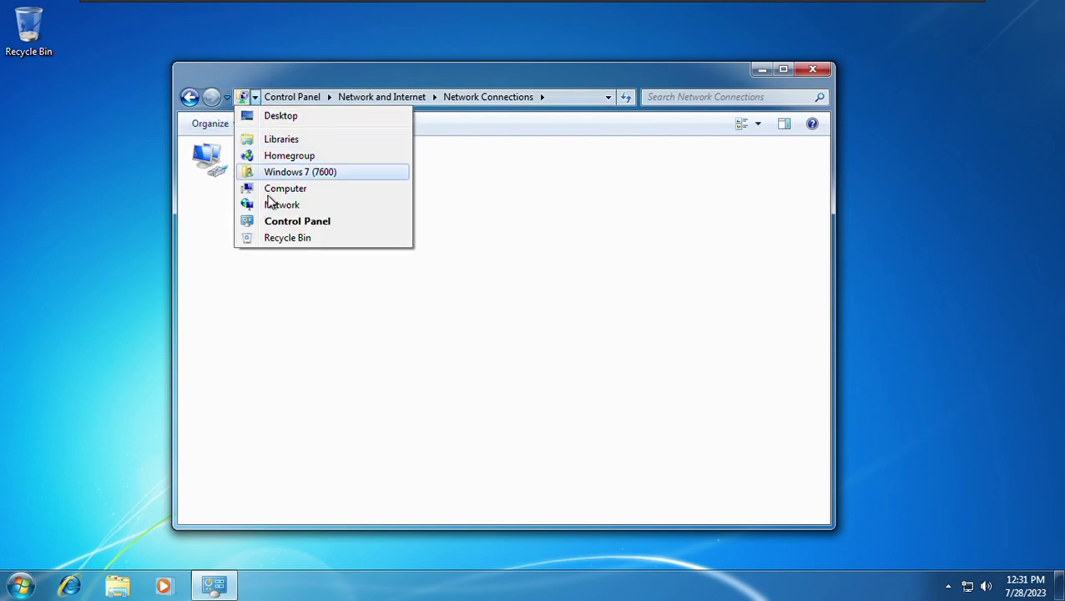
click(274, 221)
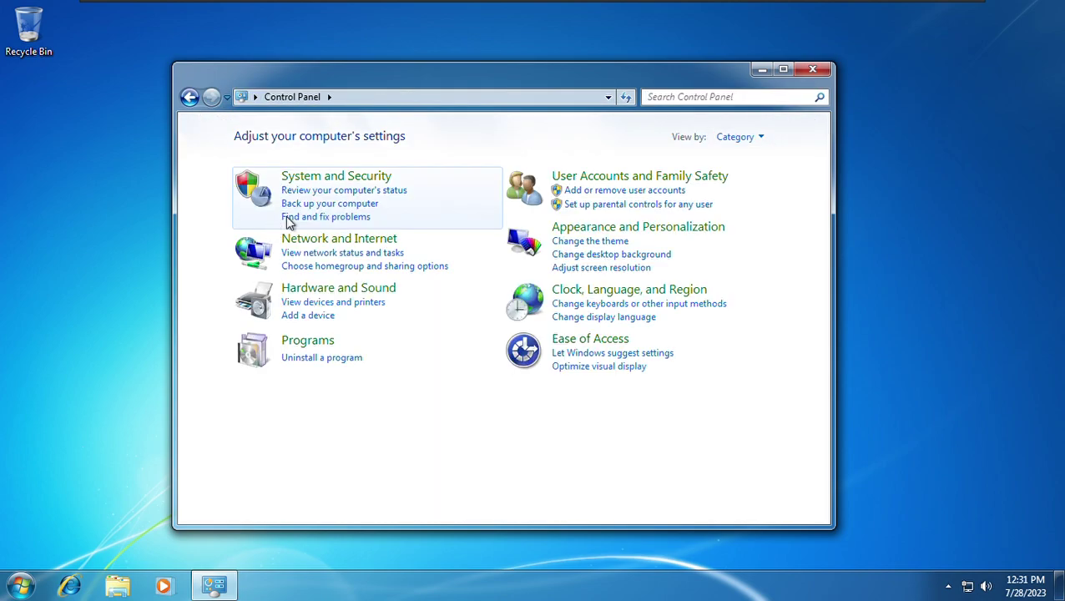
click(375, 291)
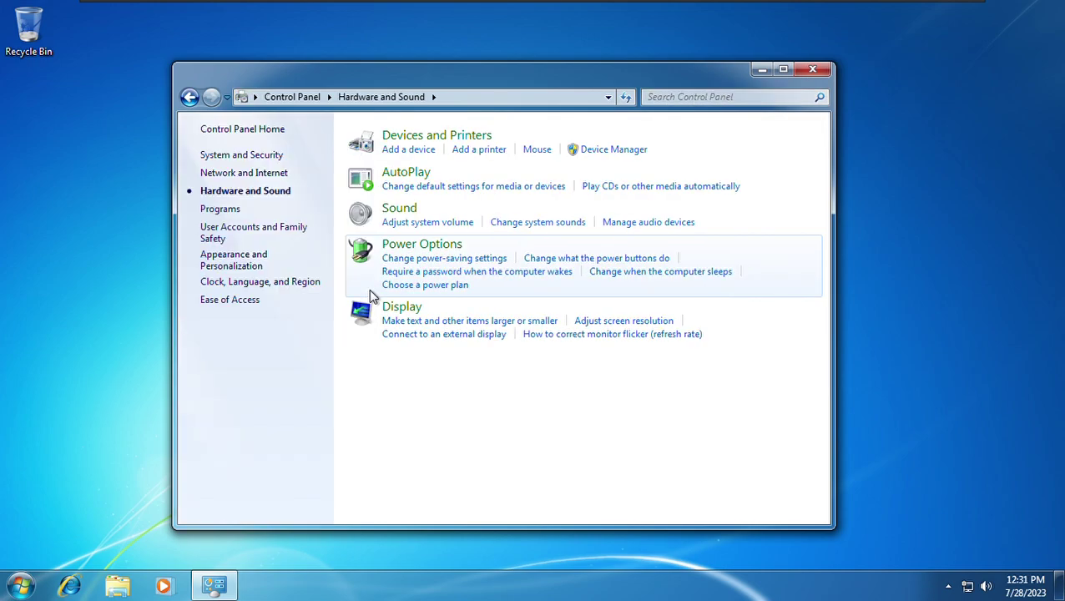
click(535, 150)
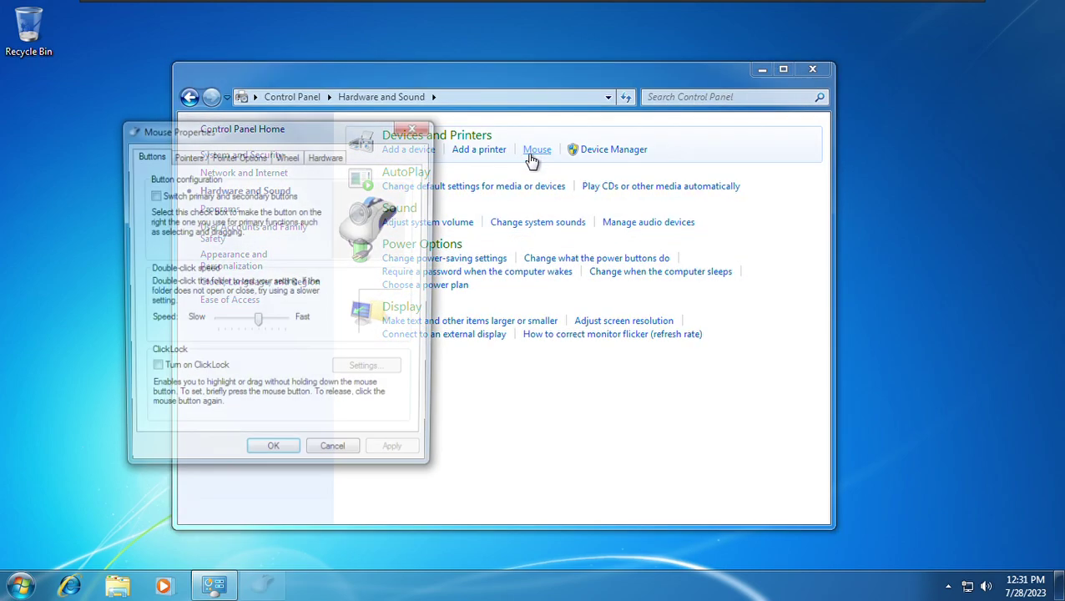
Preview the (None) pointer scheme and look through its cursors in the Mouse properties
click(186, 160)
click(177, 206)
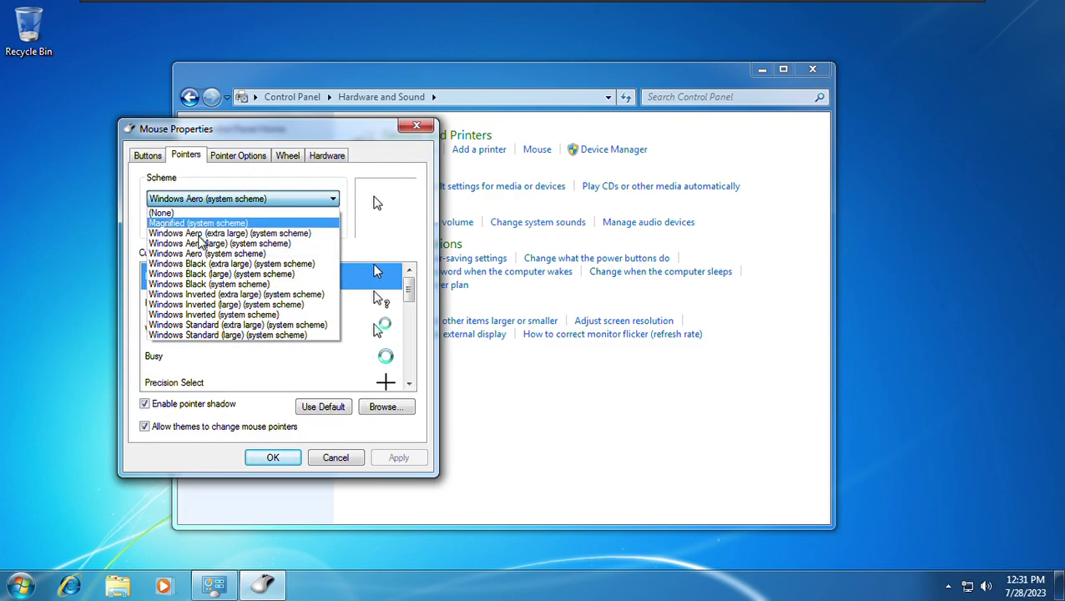
click(180, 211)
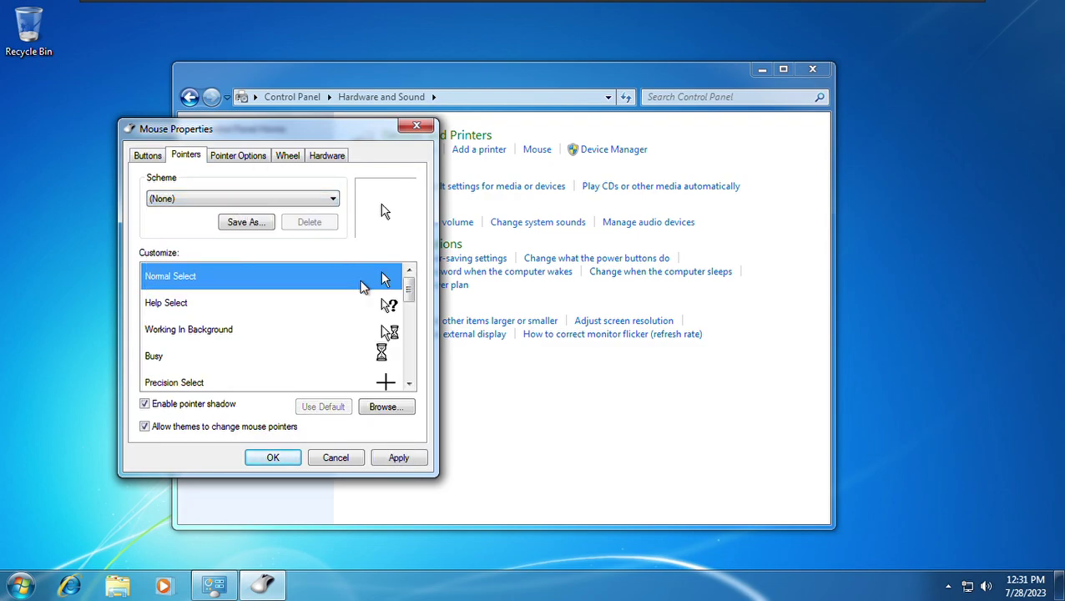
drag(409, 288, 364, 225)
Select the Magnified (system scheme) pointer scheme and look through its cursors
click(277, 197)
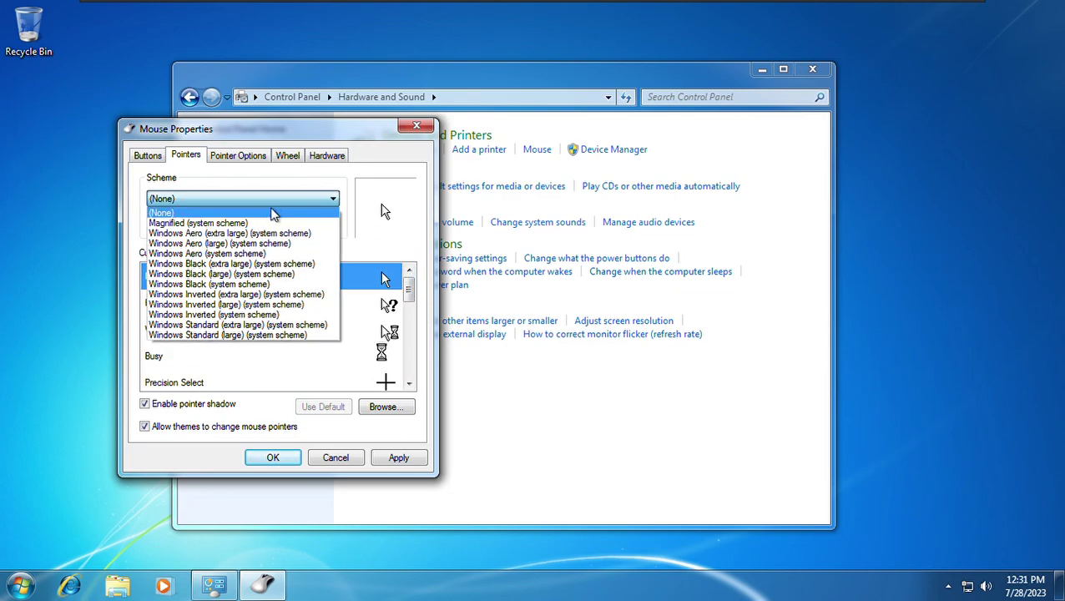
click(252, 222)
drag(408, 288, 429, 261)
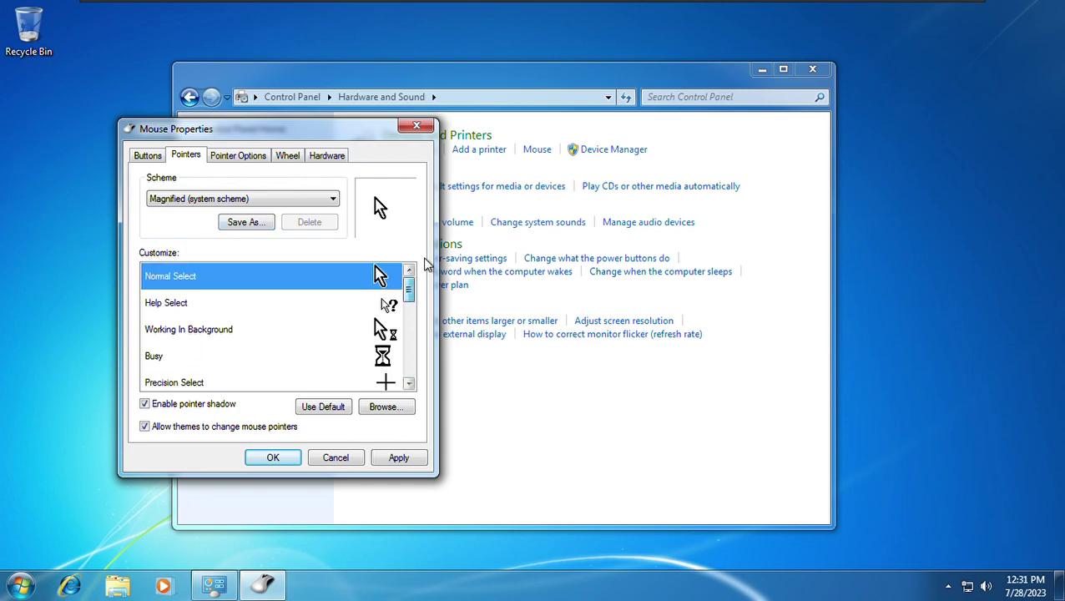
Preview the Windows Aero (extra large) and Windows Black (extra large) pointer schemes and look through their cursors
scroll(280, 190, down, 1)
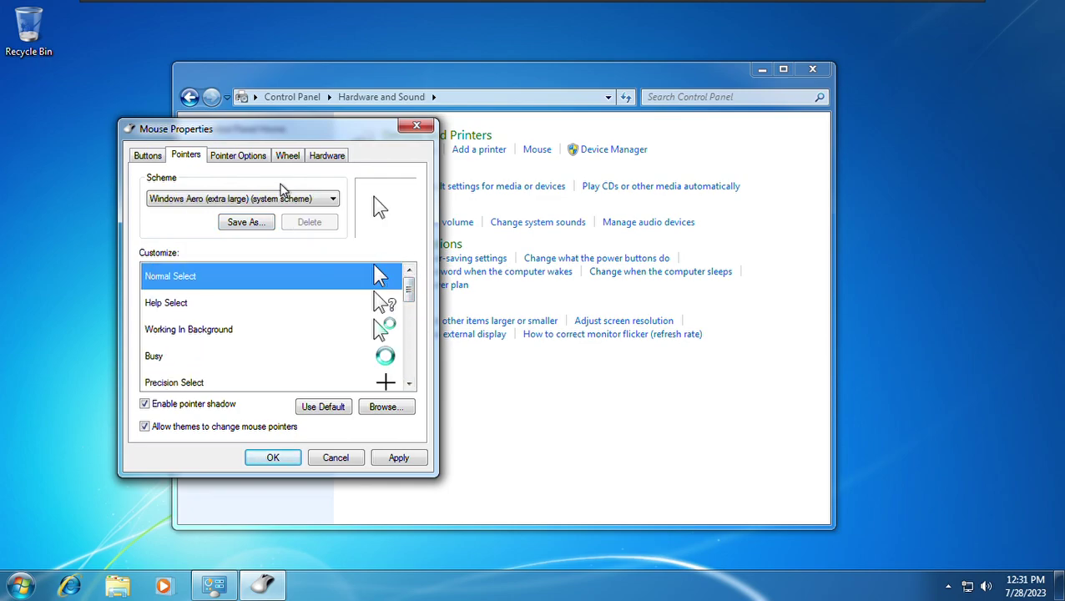
mouse_move(406, 288)
mouse_down()
mouse_move(413, 359)
mouse_move(415, 280)
mouse_move(422, 356)
mouse_move(412, 269)
mouse_up()
scroll(411, 298, down, 1)
scroll(412, 284, down, 1)
scroll(419, 271, down, 1)
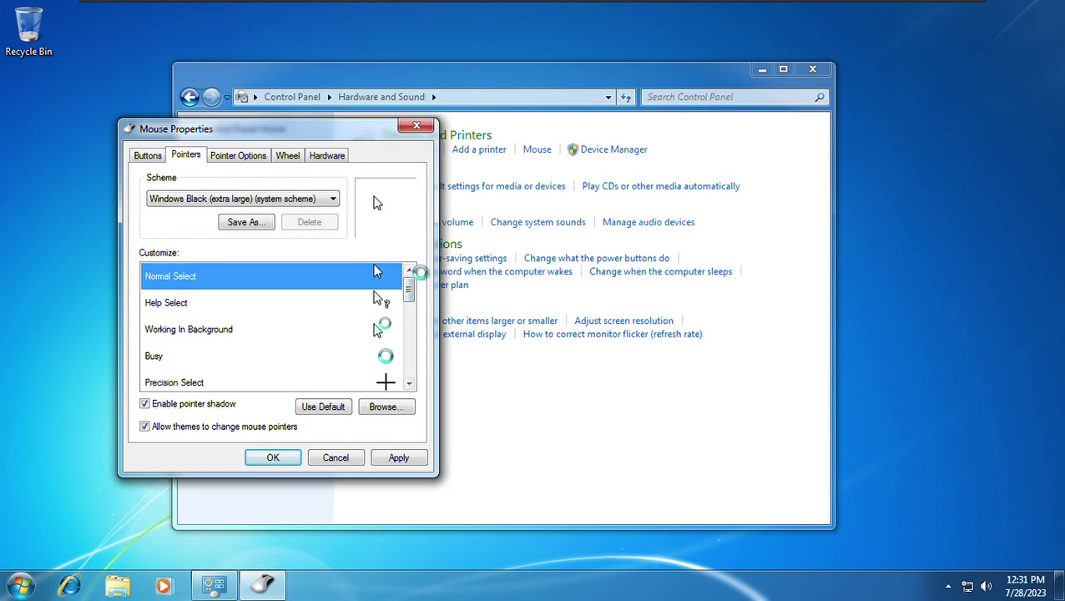
drag(412, 294, 424, 259)
Preview the pointer schemes from Windows Black (large) to Windows Standard (large), looking through their cursors
scroll(344, 217, down, 1)
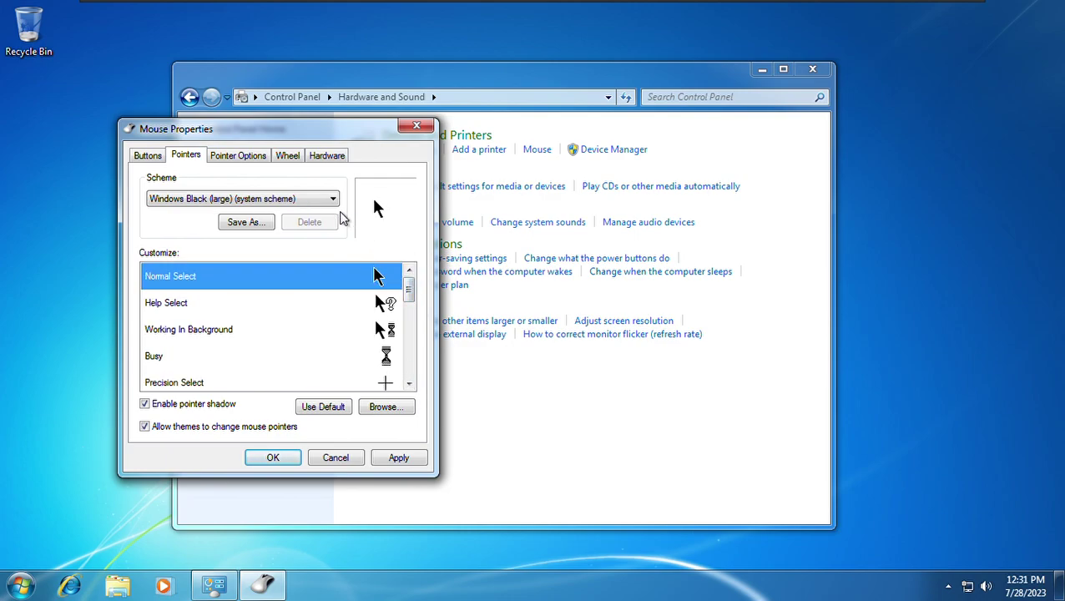
mouse_move(413, 297)
mouse_down()
mouse_move(418, 373)
mouse_move(404, 278)
mouse_up()
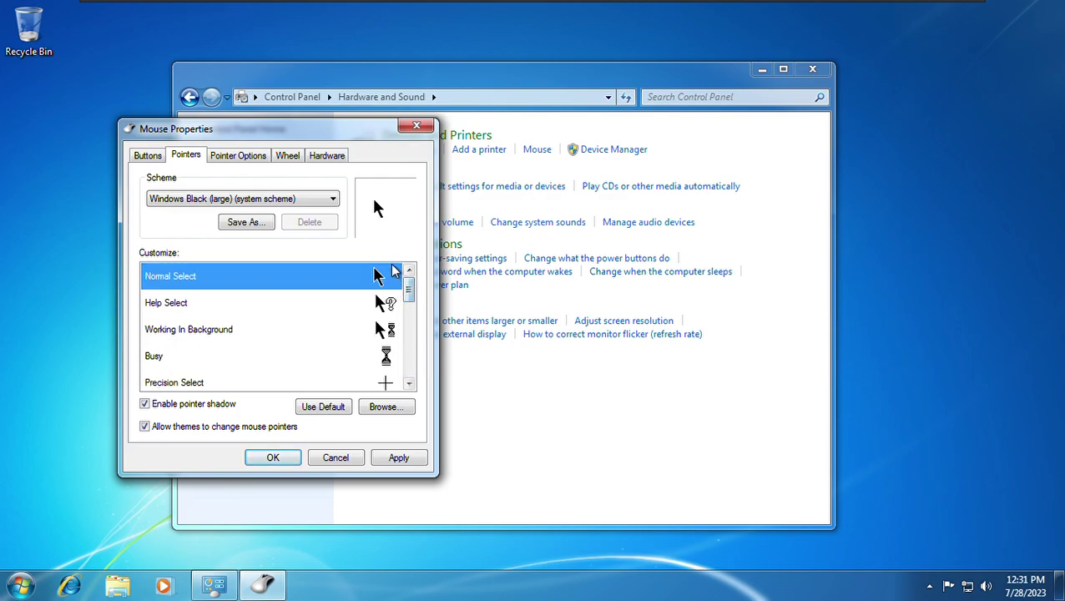
scroll(392, 272, down, 1)
mouse_move(409, 303)
mouse_down()
mouse_move(449, 386)
mouse_move(410, 357)
mouse_move(416, 290)
mouse_move(412, 325)
mouse_move(429, 378)
mouse_move(407, 349)
mouse_move(408, 293)
mouse_move(409, 409)
mouse_move(405, 309)
mouse_up()
scroll(448, 385, down, 1)
scroll(414, 290, down, 1)
scroll(428, 377, down, 1)
scroll(408, 292, down, 1)
scroll(412, 409, down, 1)
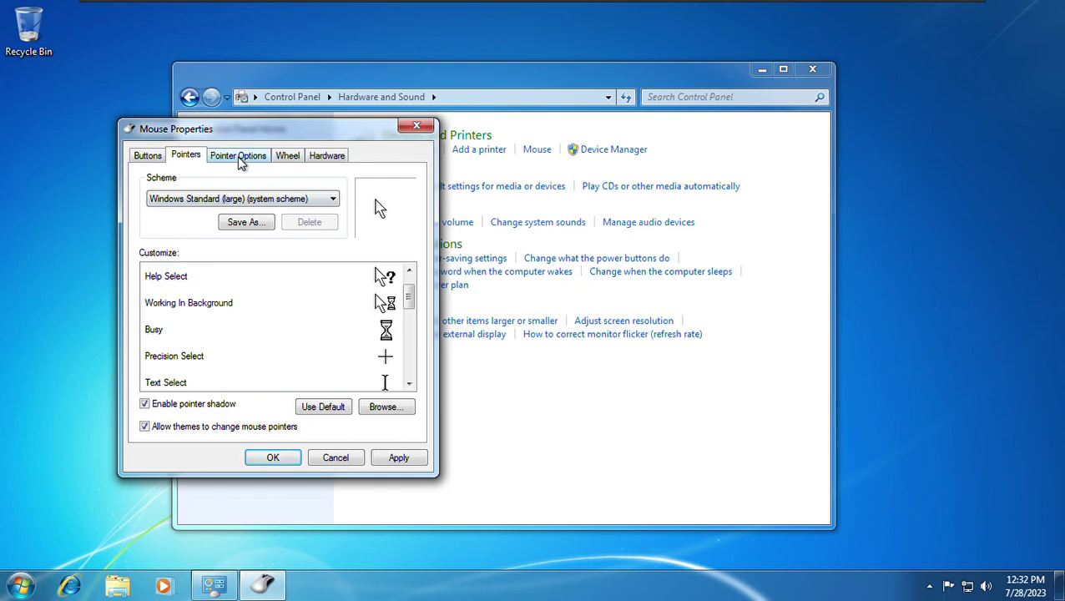
Set the pointer scheme to (None) and apply it
click(209, 202)
click(208, 212)
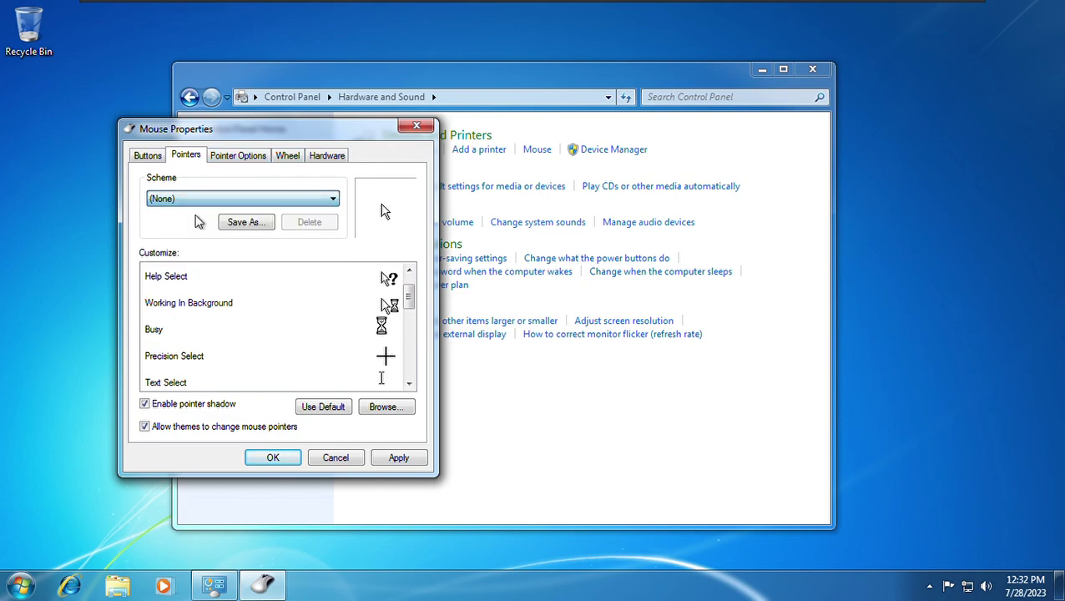
click(417, 460)
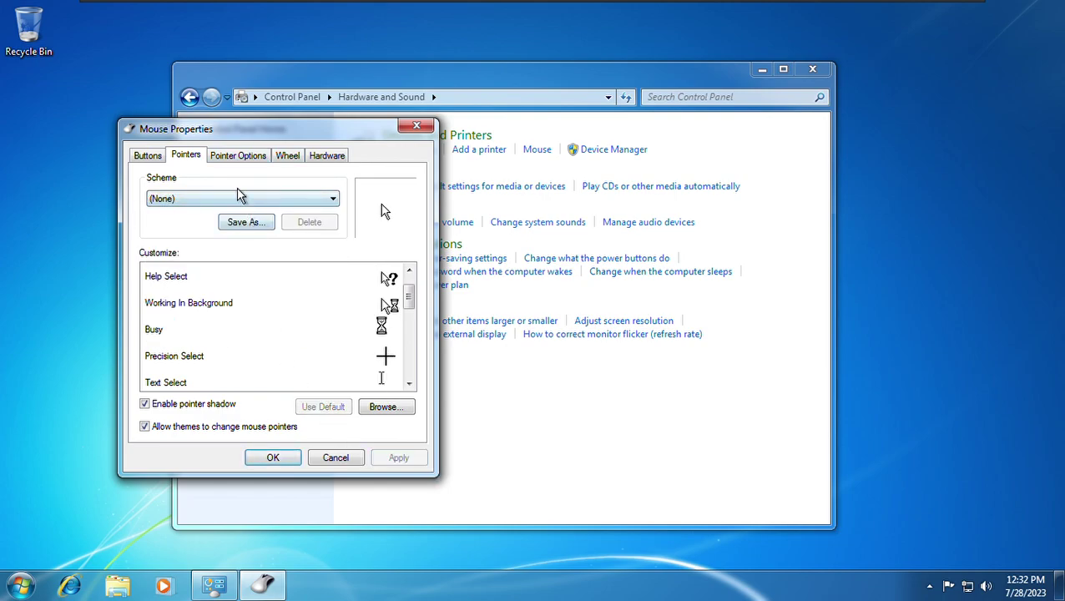
Look through the mouse's pointer options, wheel, hardware and button settings, and close the Mouse properties
click(230, 160)
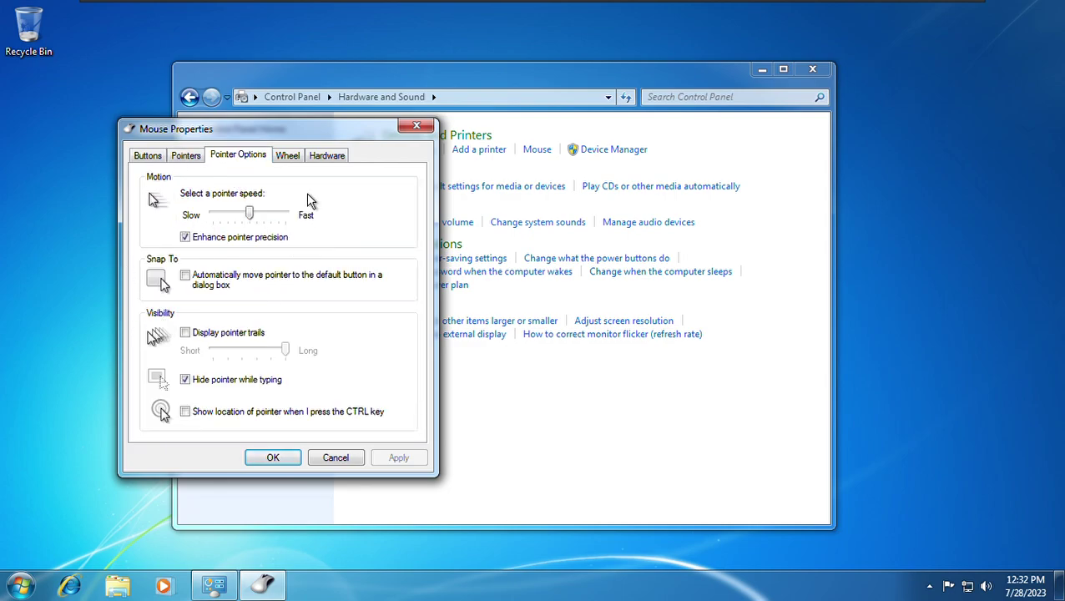
click(289, 158)
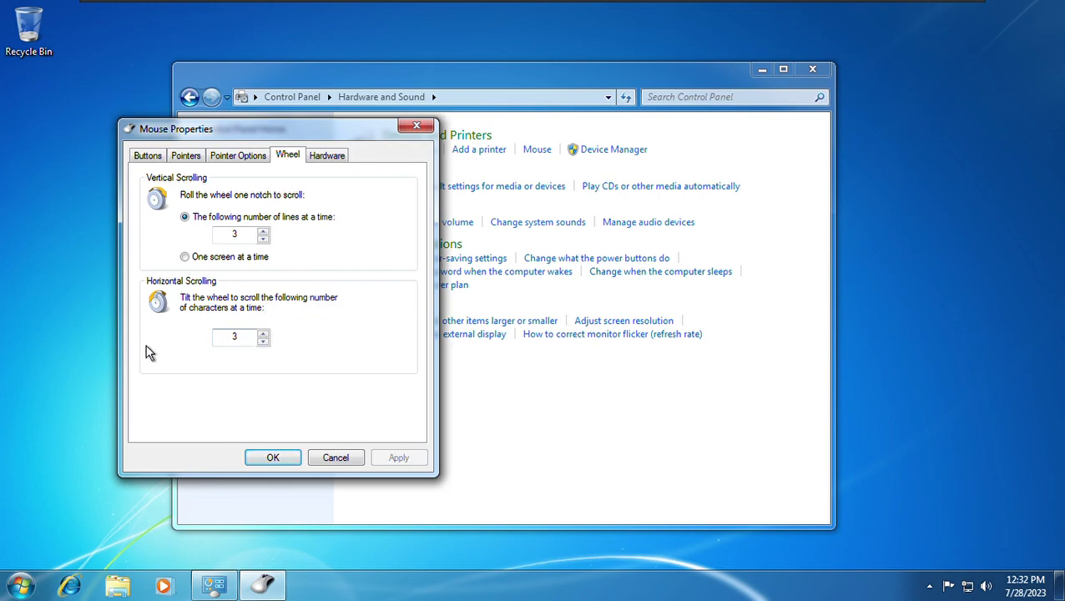
click(339, 157)
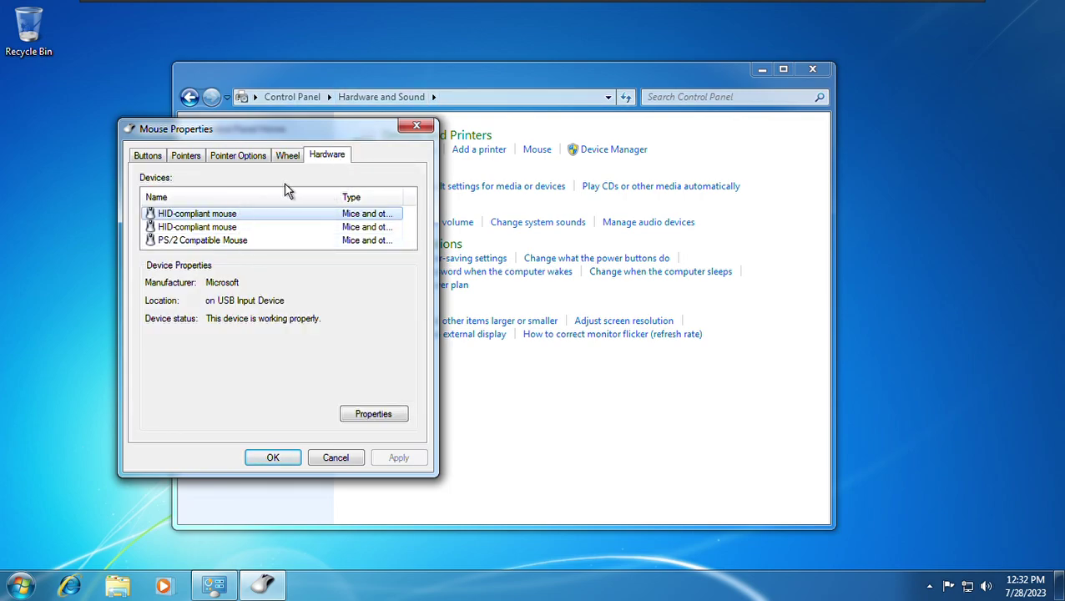
click(151, 157)
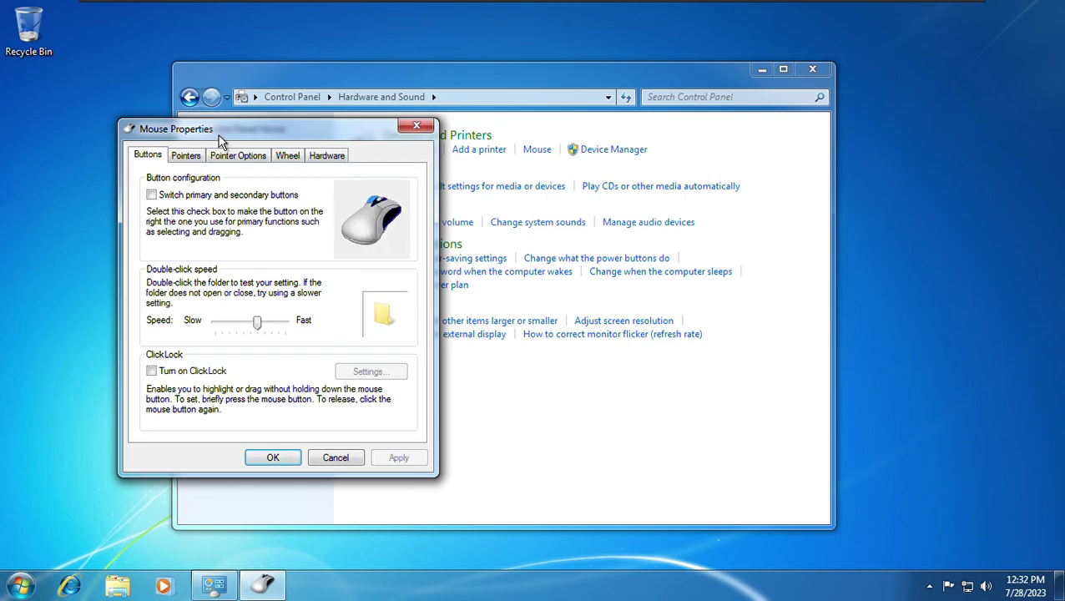
click(416, 130)
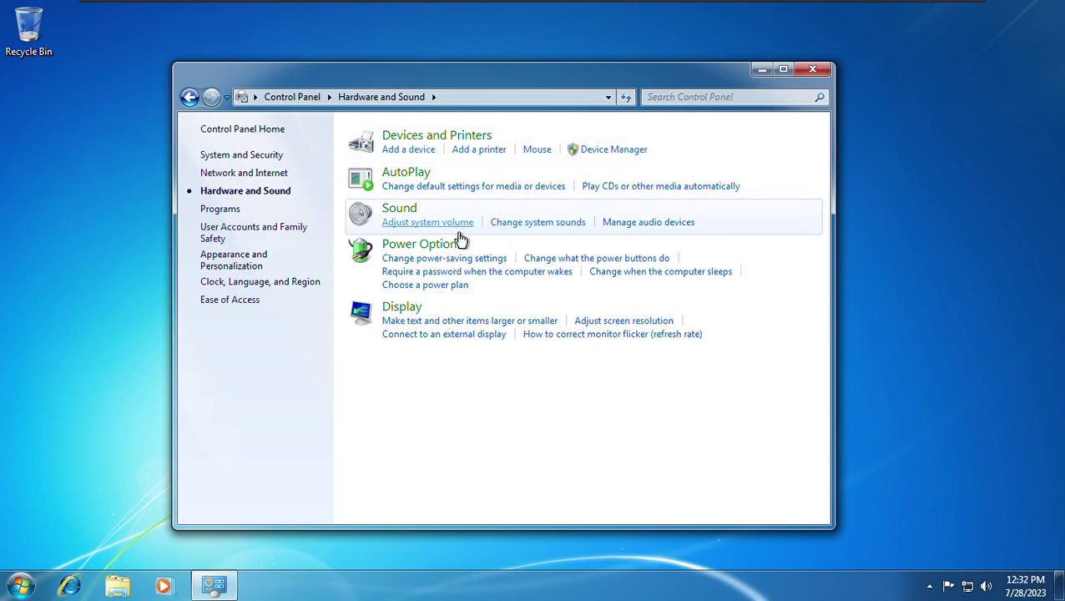
Open the screen resolution settings from Display, set the resolution to the highest available and keep the change
click(412, 322)
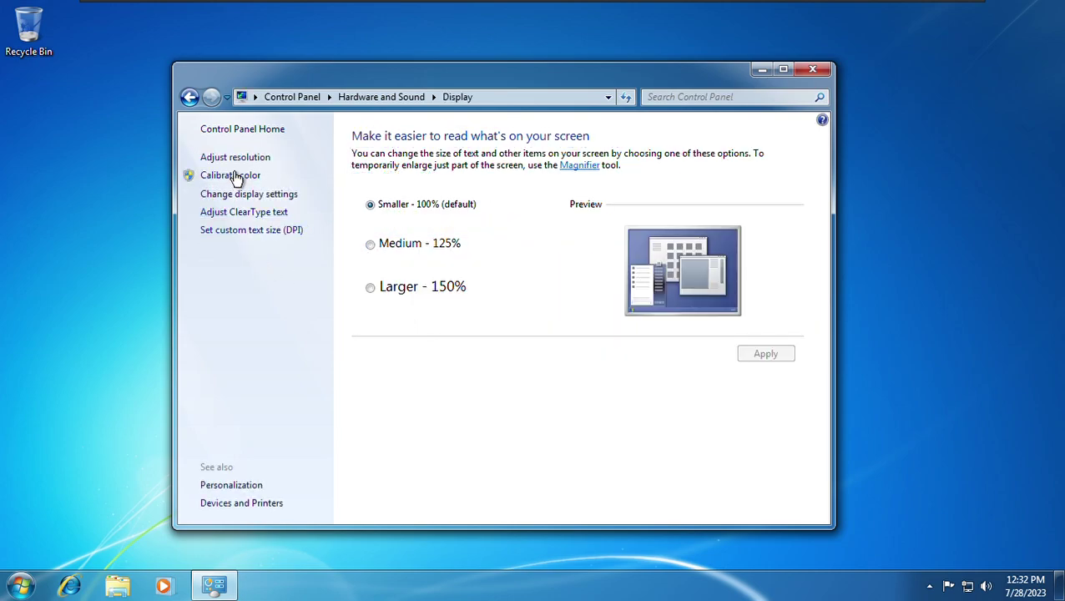
click(233, 164)
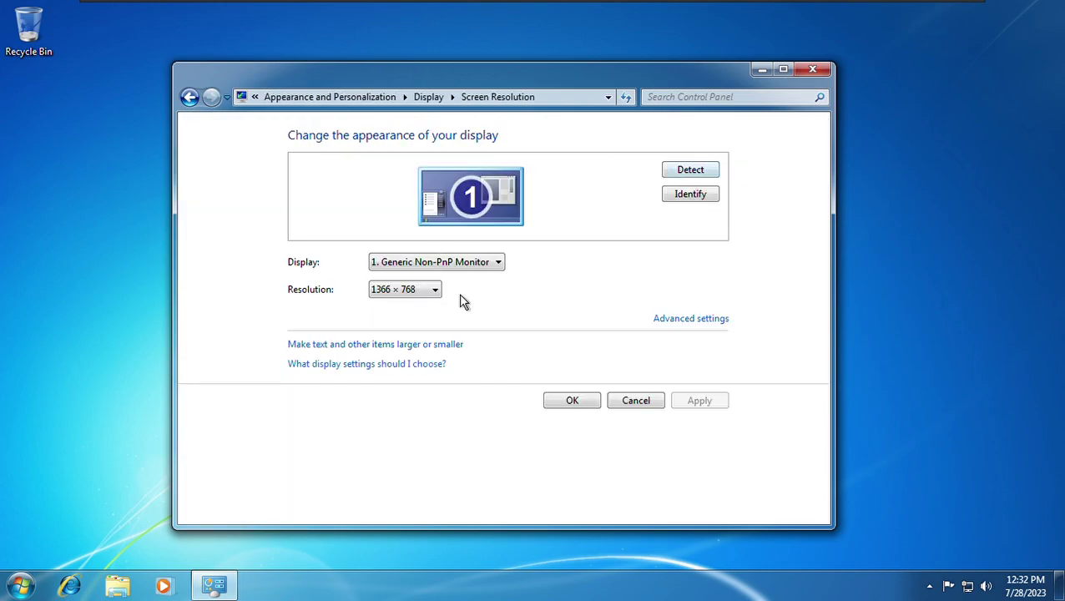
click(432, 294)
click(393, 250)
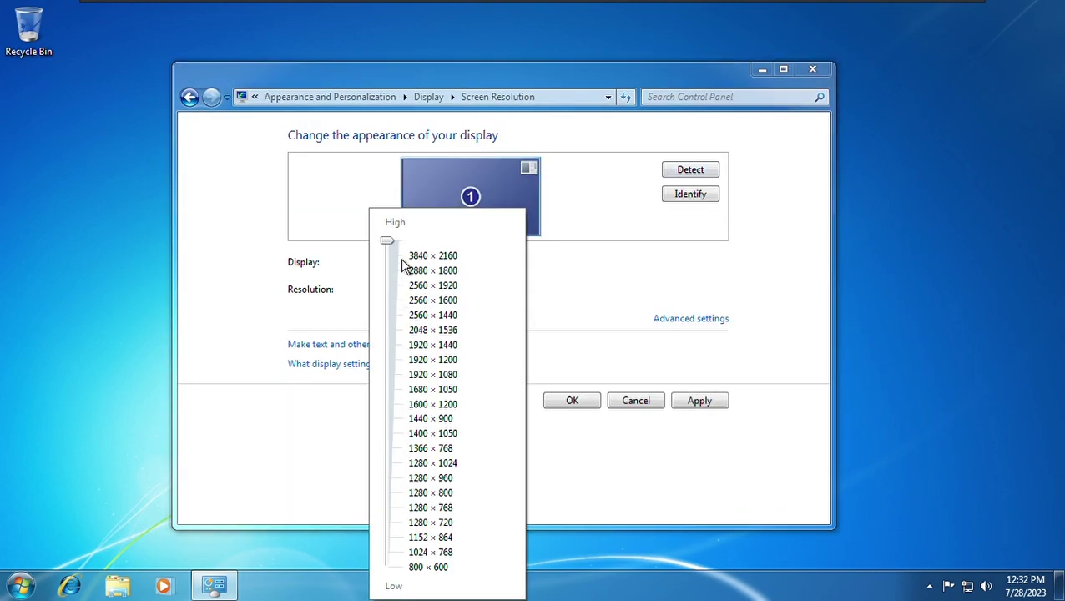
click(700, 402)
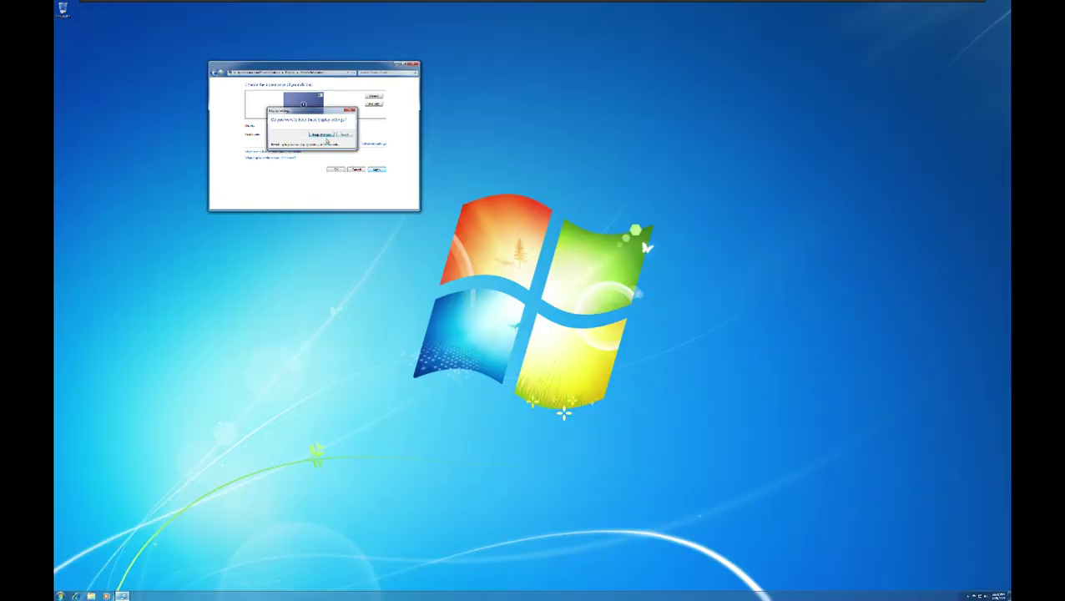
click(325, 136)
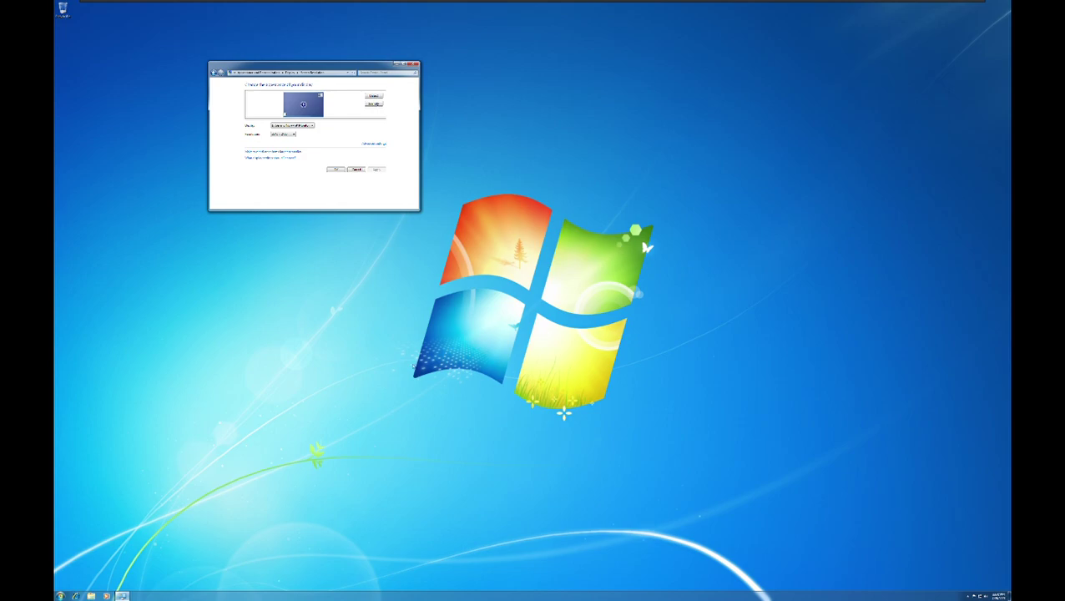
Inspect the desktop at the highest resolution, viewing the clock's calendar and the Start menu
drag(440, 179, 675, 446)
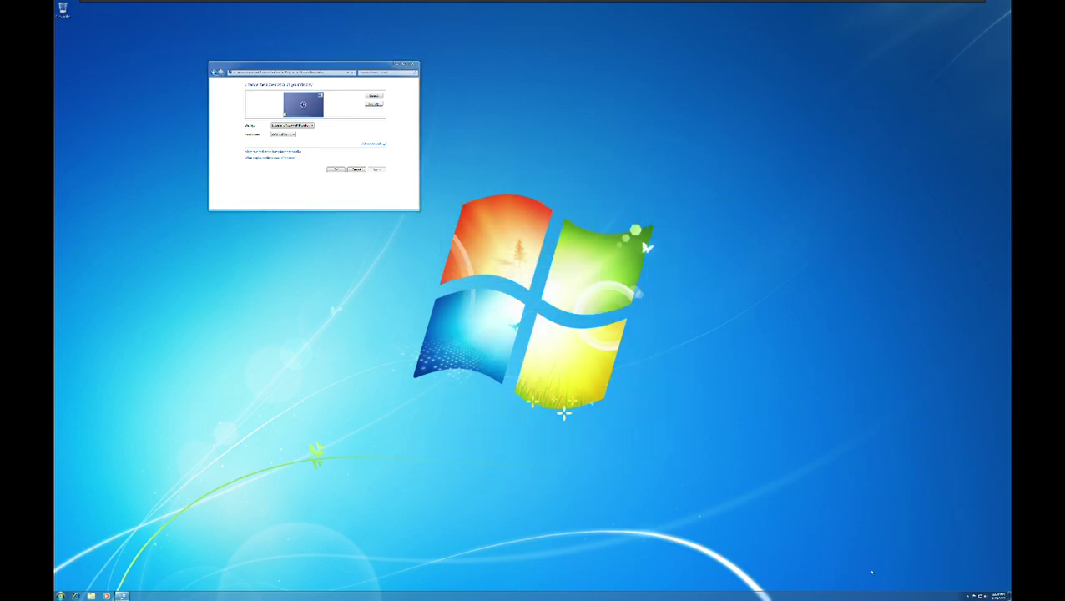
click(997, 596)
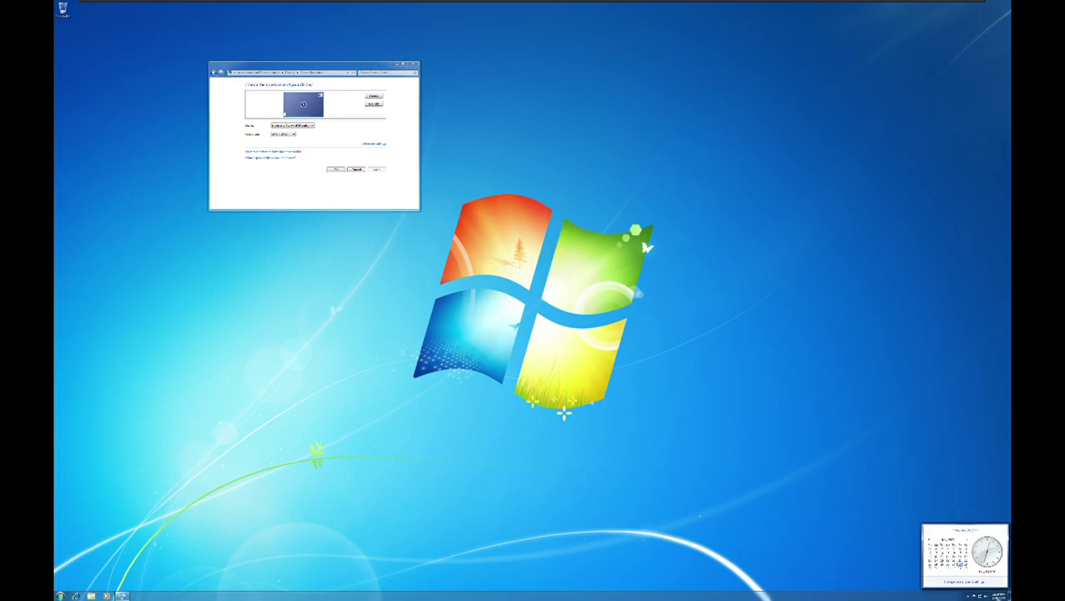
click(605, 499)
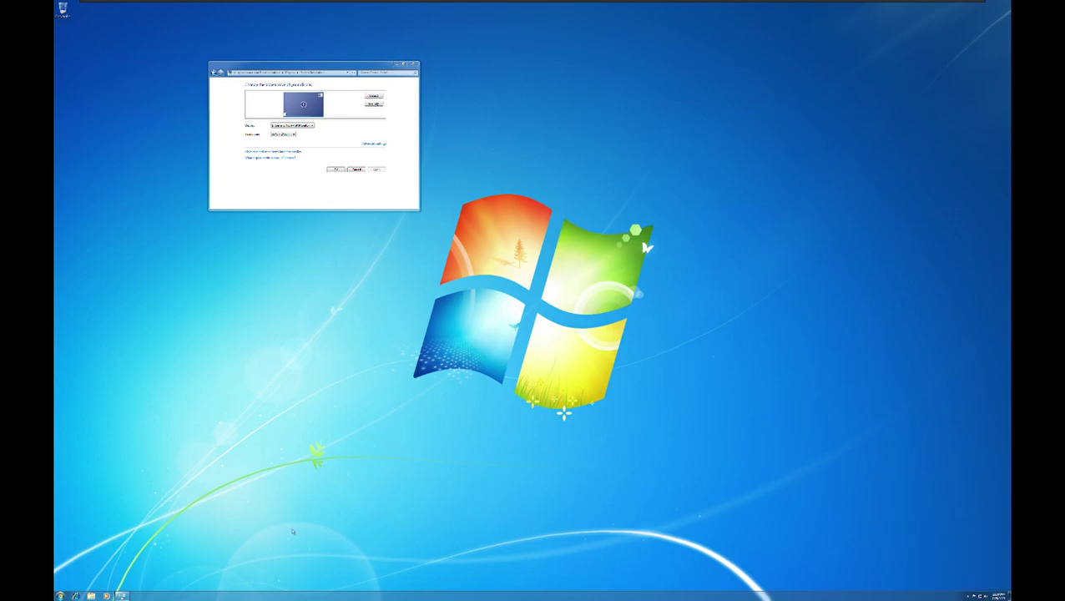
drag(305, 542, 336, 566)
drag(412, 260, 654, 426)
click(60, 595)
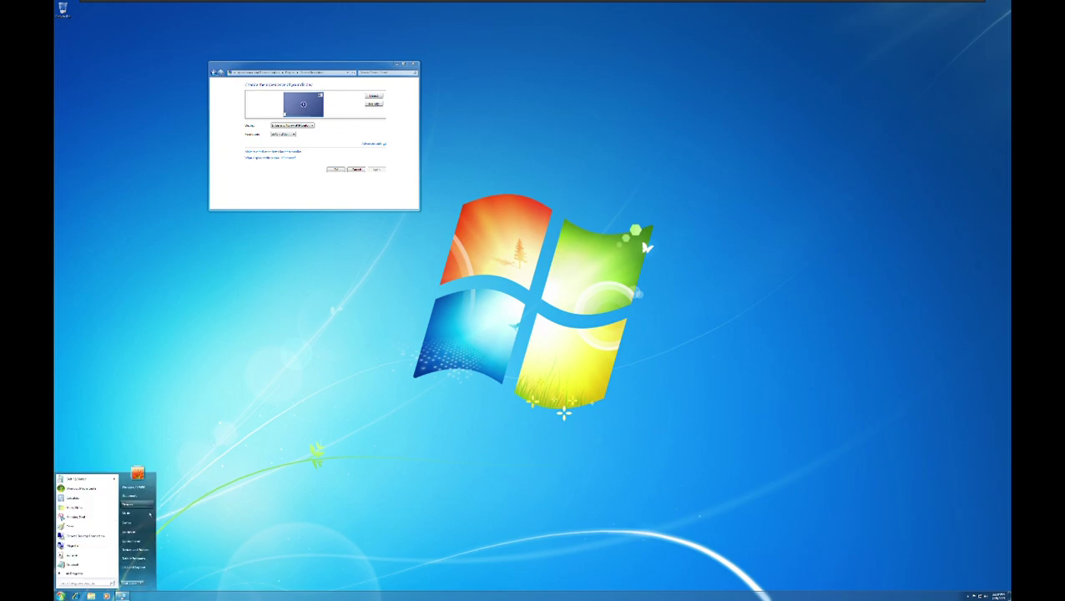
click(127, 457)
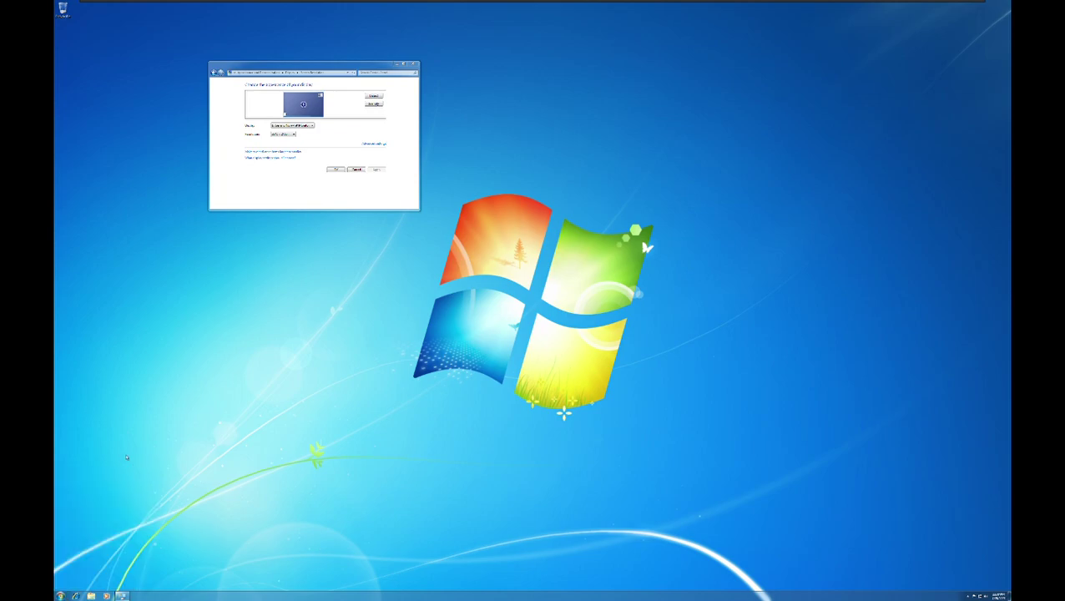
Set the screen resolution to 3840 × 2160 and keep the change
click(291, 135)
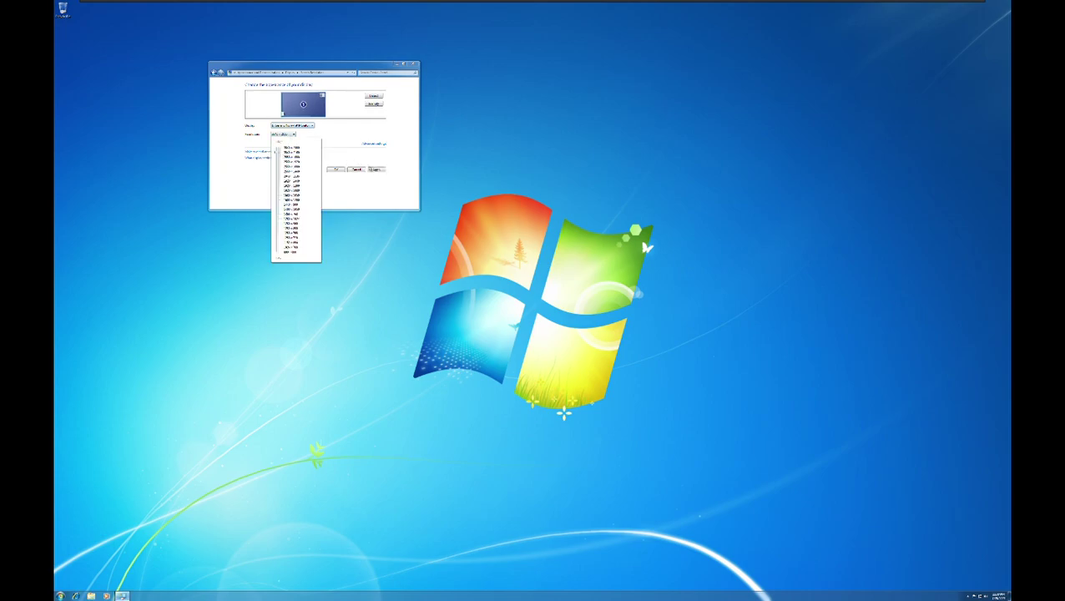
click(375, 171)
click(376, 170)
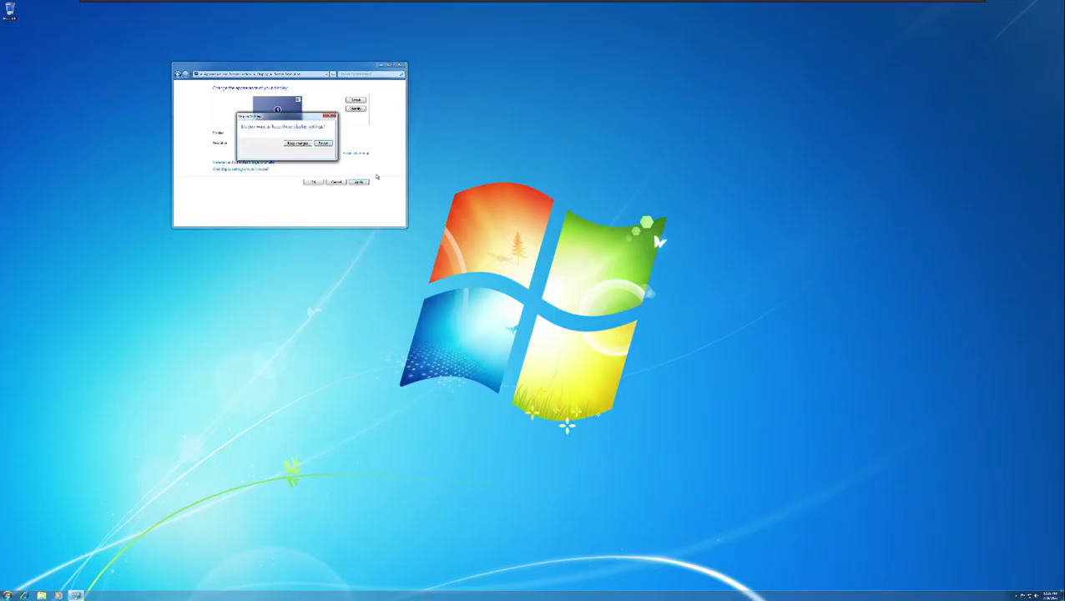
click(306, 146)
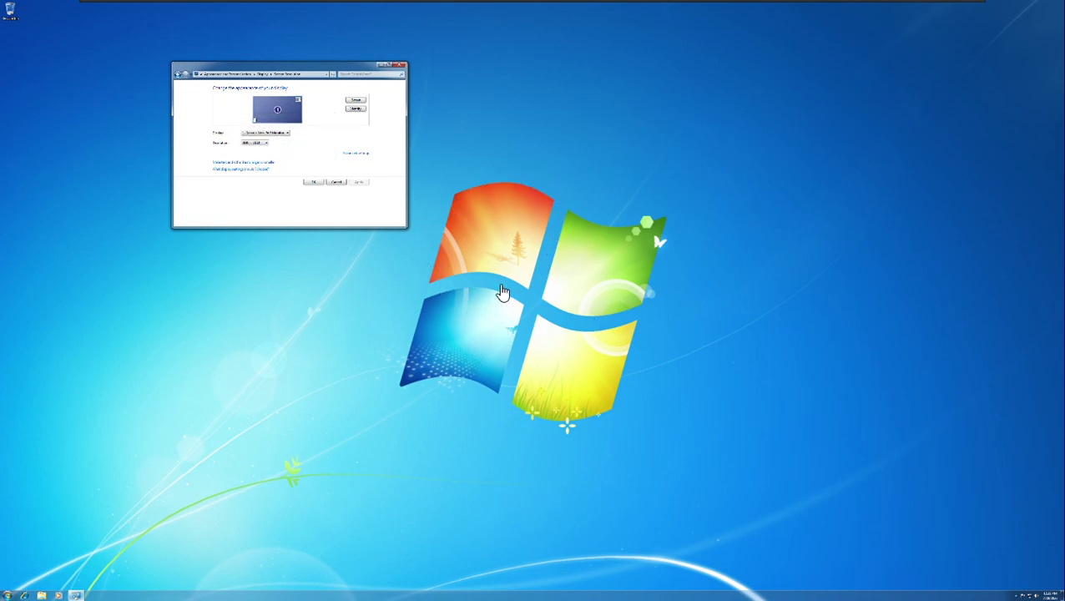
drag(417, 156, 471, 399)
Set the screen resolution to 2880 × 1800, keep the change and view the Start menu at that size
click(267, 144)
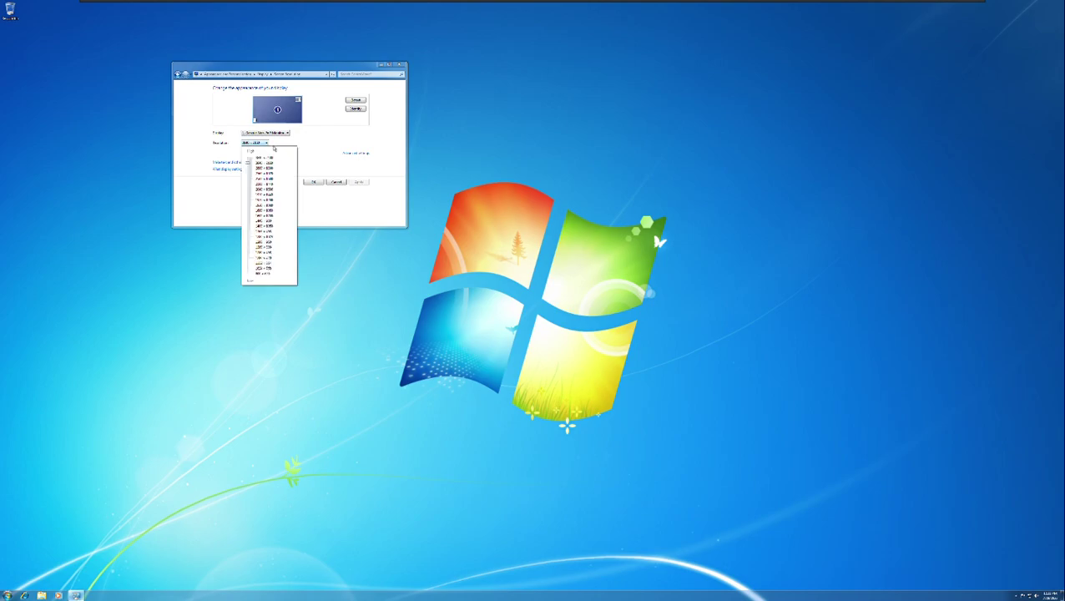
click(272, 167)
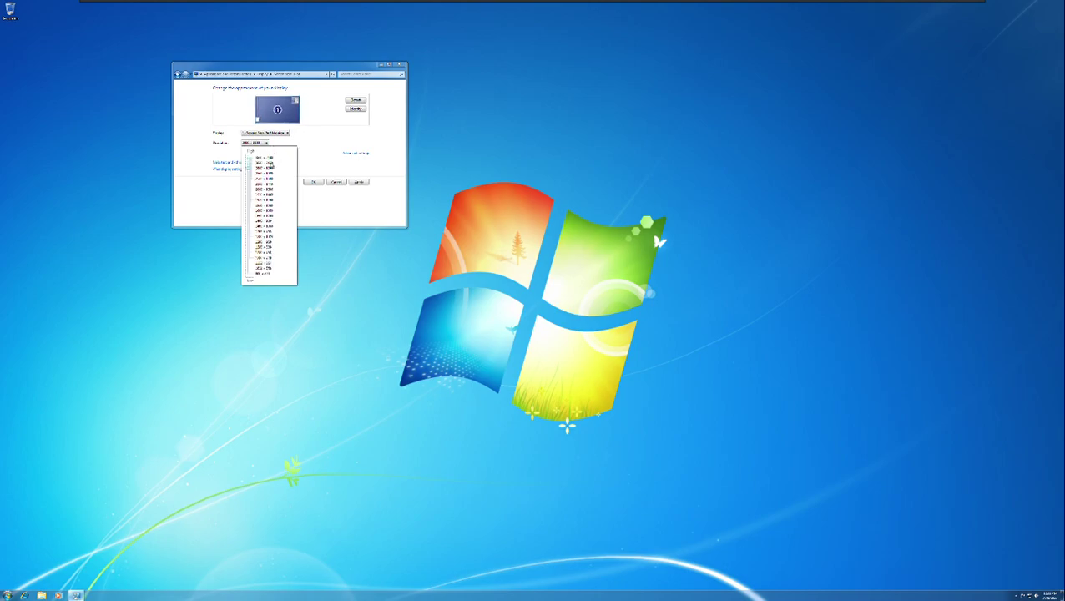
click(272, 164)
click(367, 182)
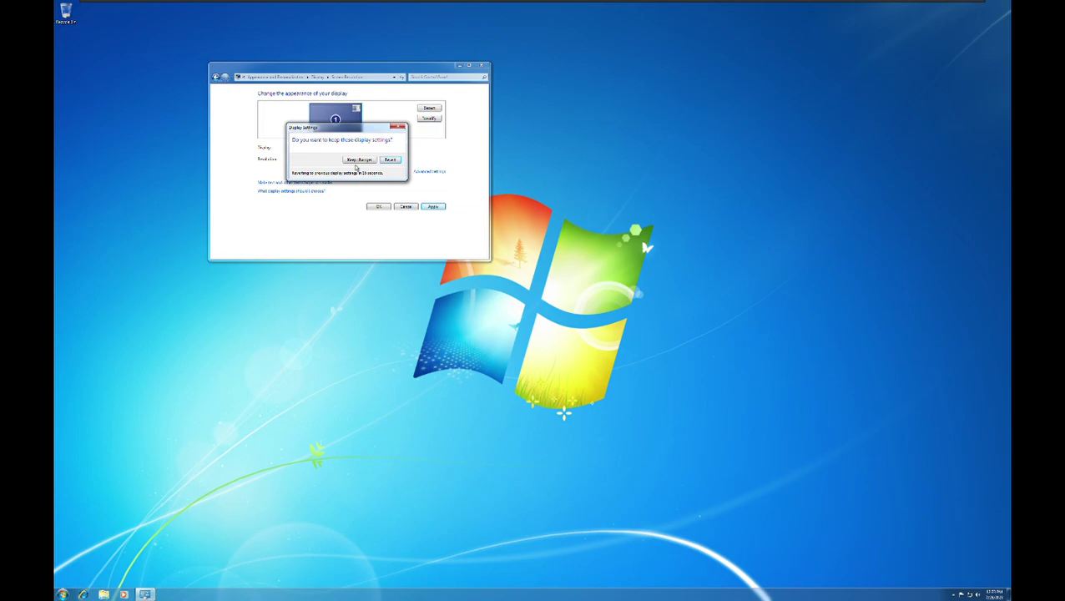
click(357, 161)
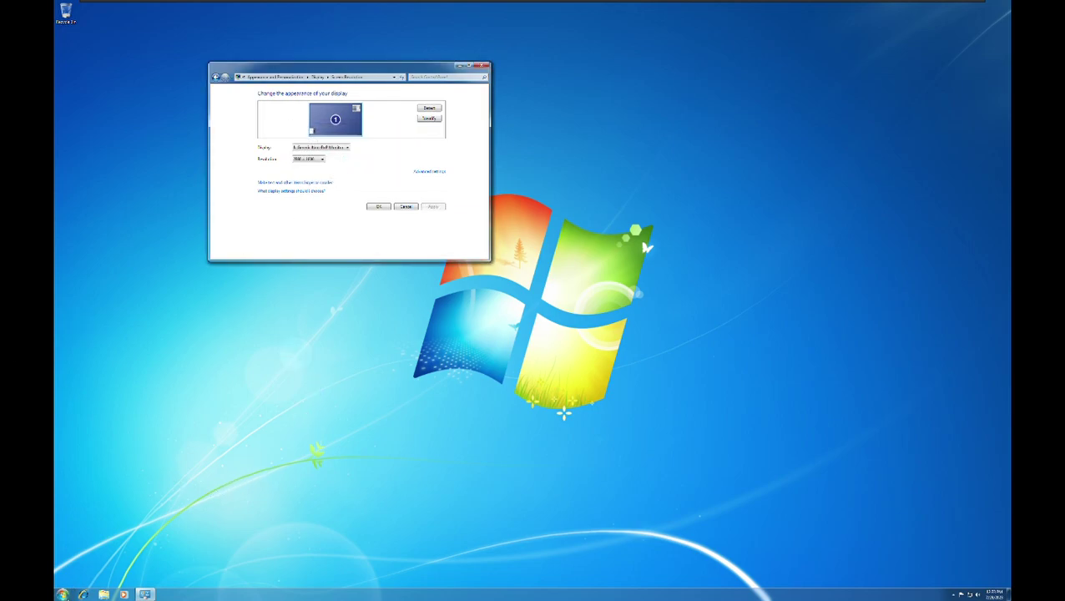
click(63, 595)
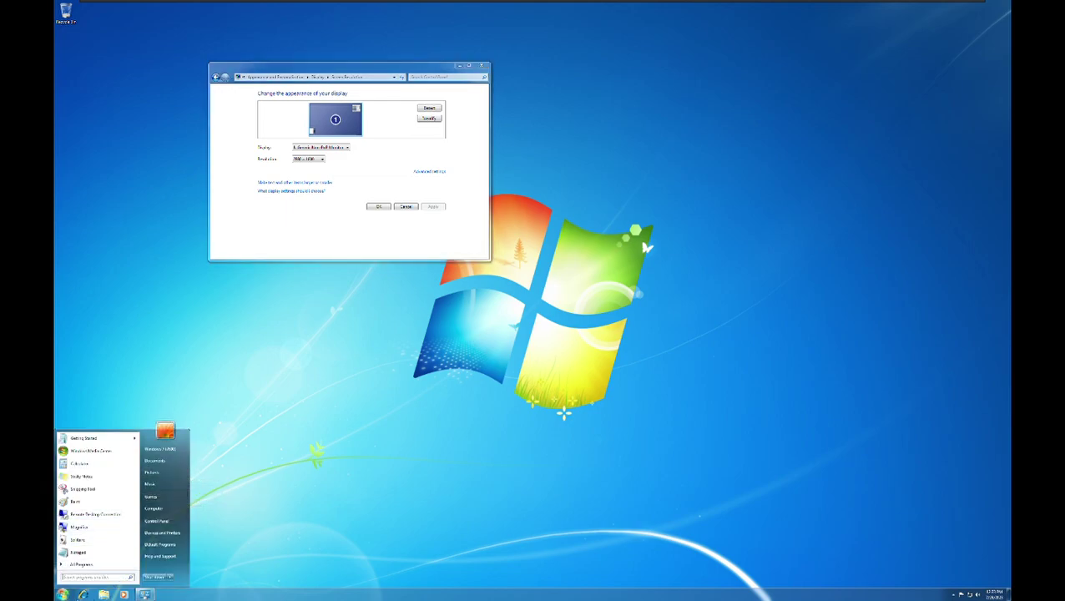
click(62, 594)
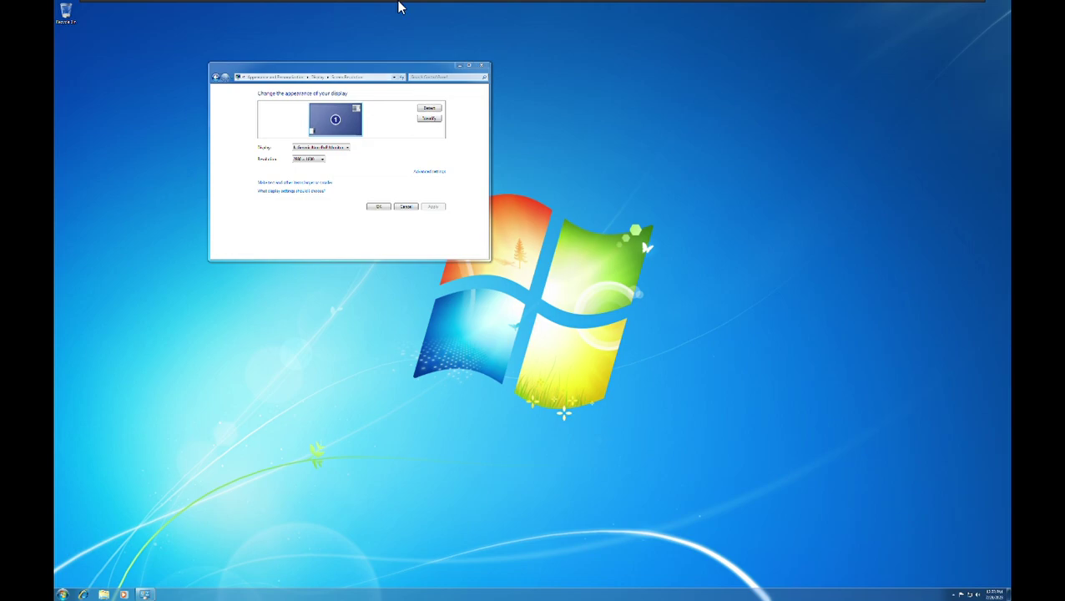
Set the screen resolution to 2560 × 1920 and keep the change
click(324, 170)
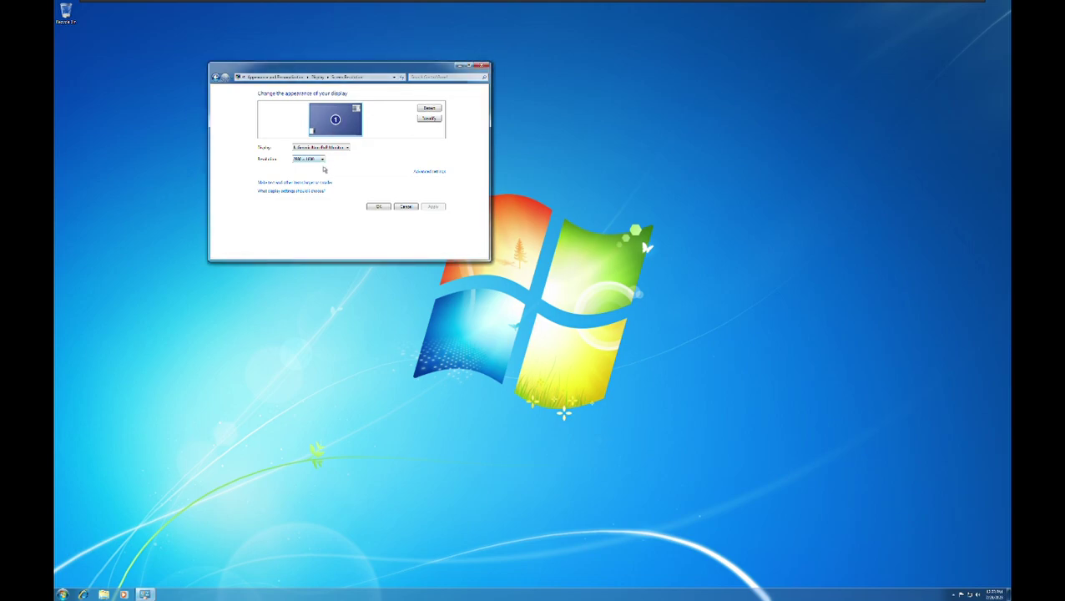
click(323, 166)
drag(305, 196, 305, 202)
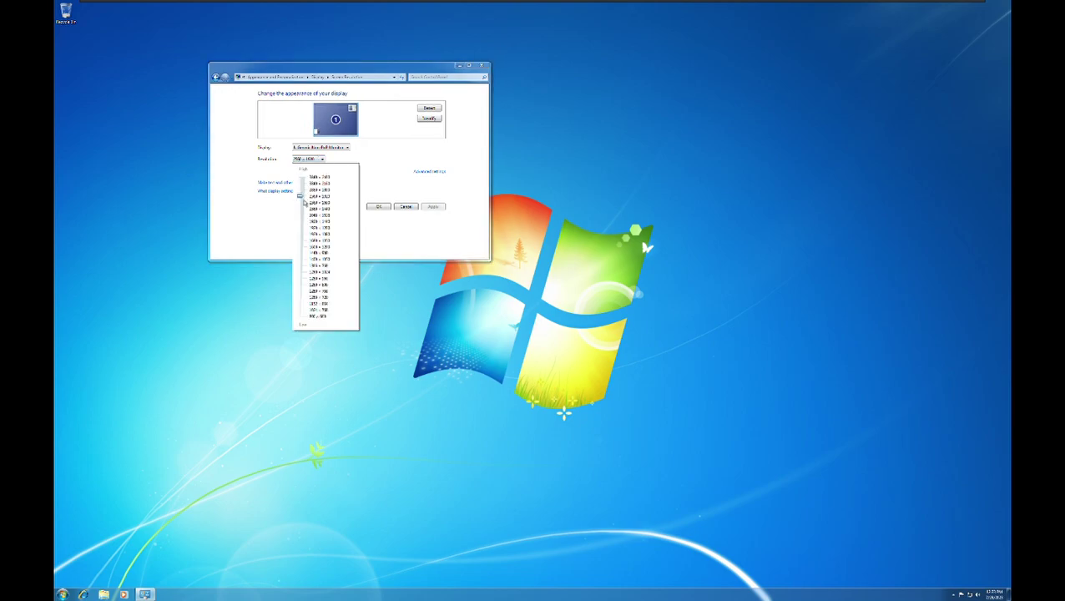
click(431, 209)
click(431, 207)
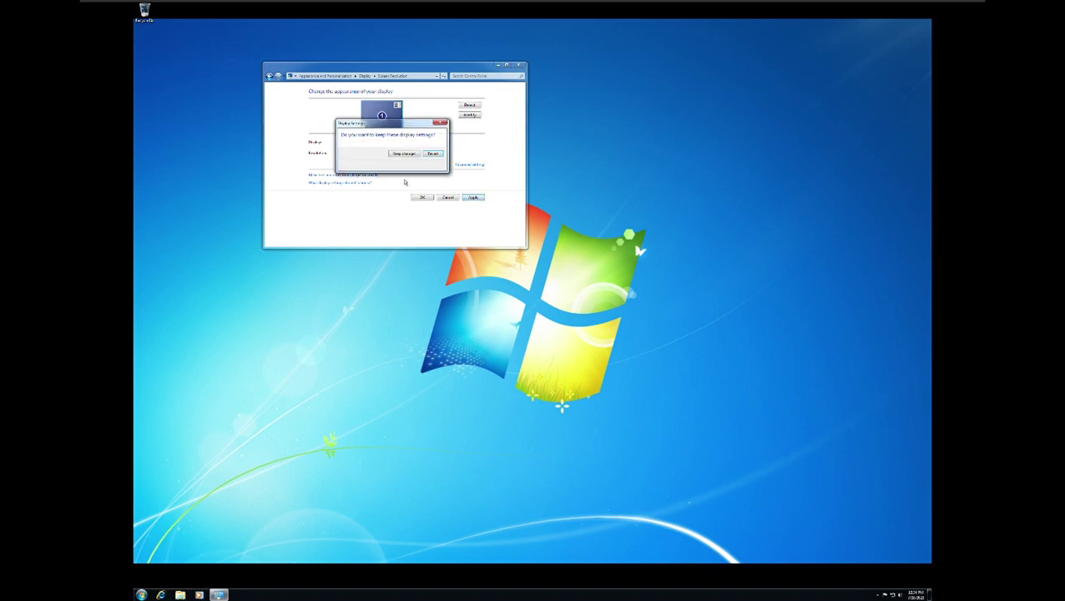
click(406, 154)
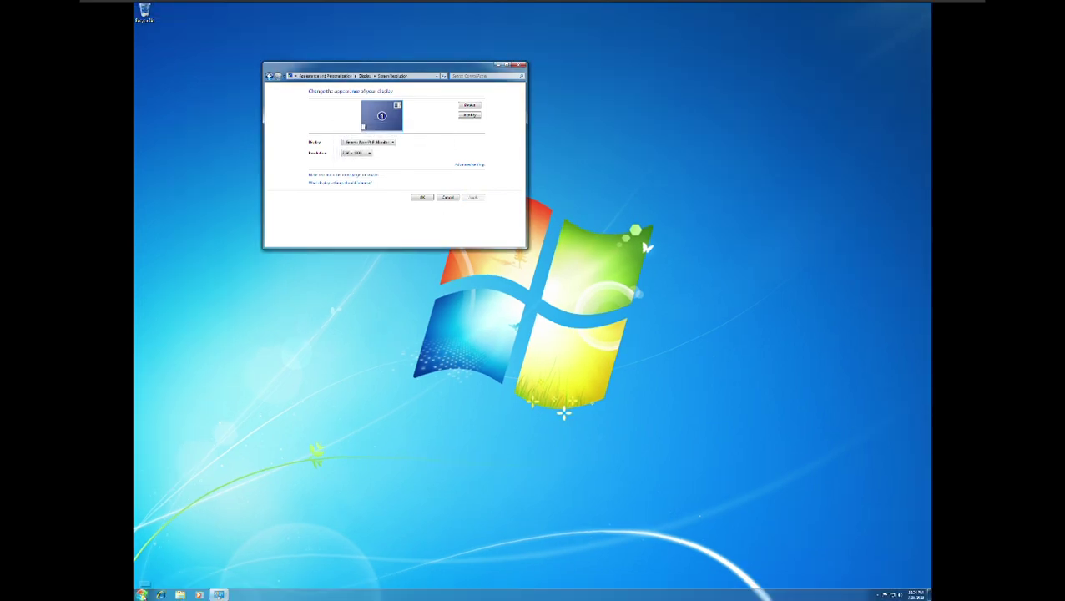
View the Start menu at the 2560 × 1920 resolution and close it
click(142, 593)
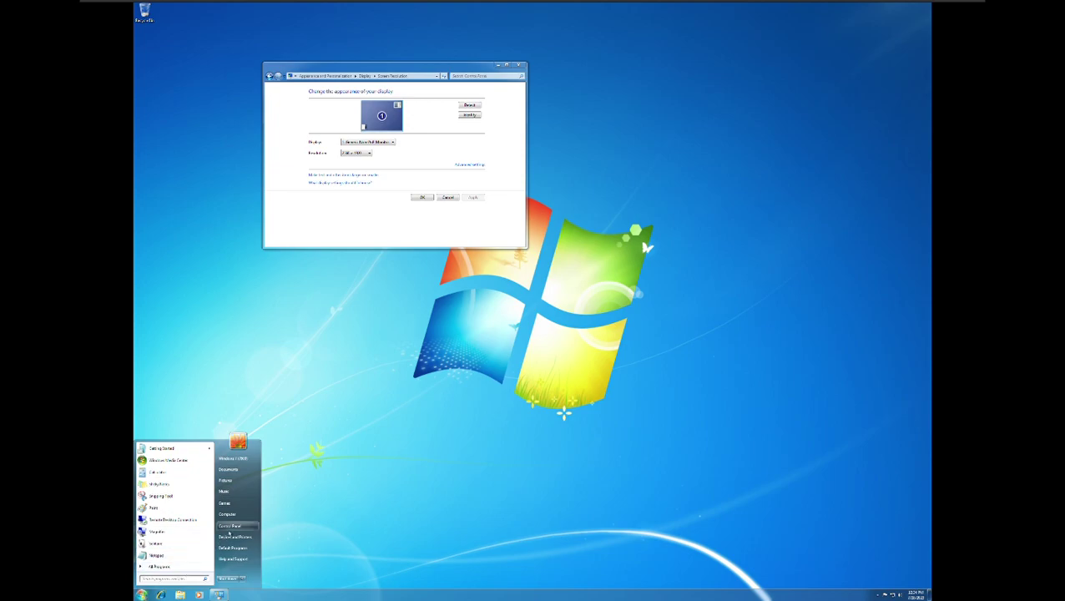
click(411, 258)
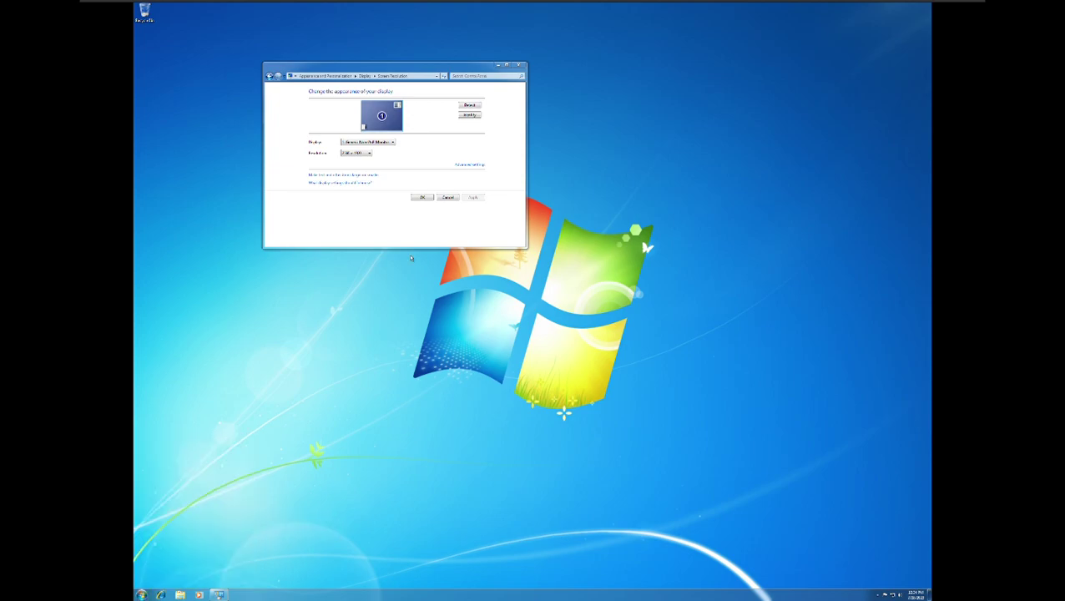
Set the screen resolution to 2560 × 1600, keep the change and view the Start menu at that size
click(370, 154)
drag(355, 196, 357, 202)
click(473, 208)
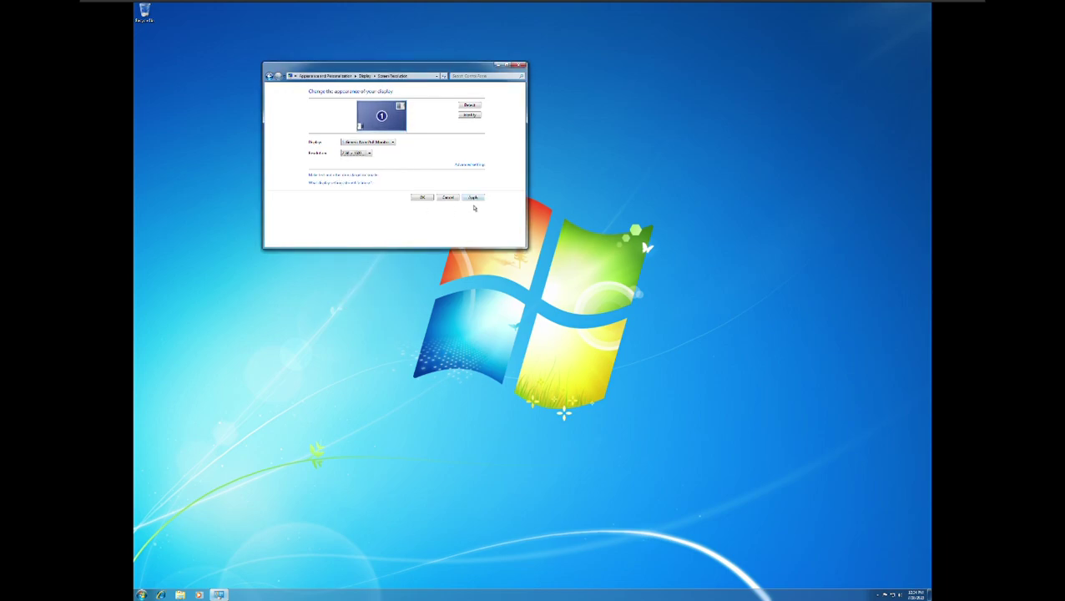
click(472, 198)
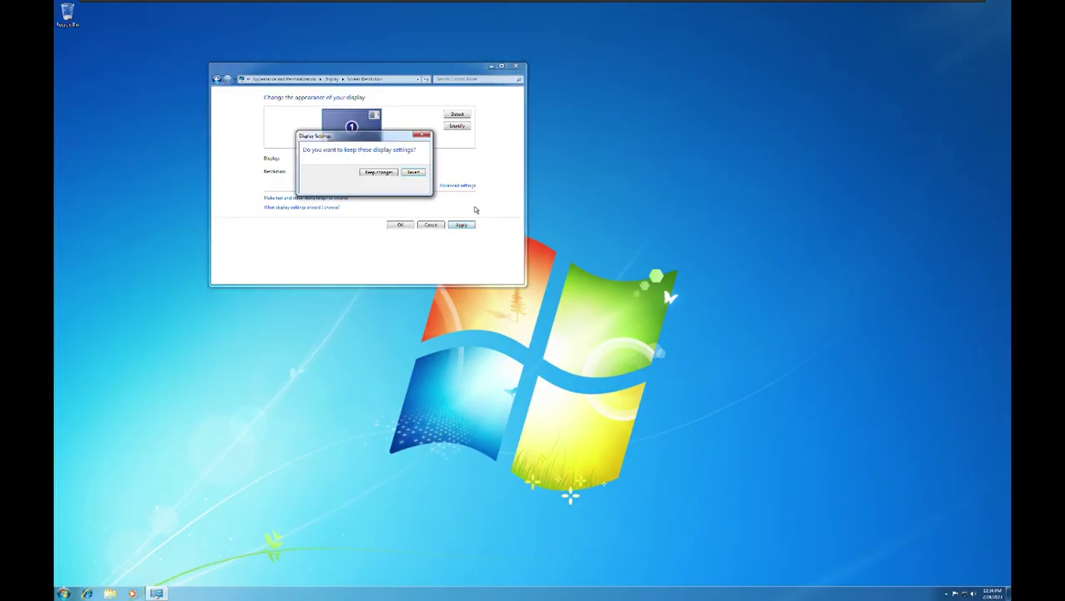
click(380, 172)
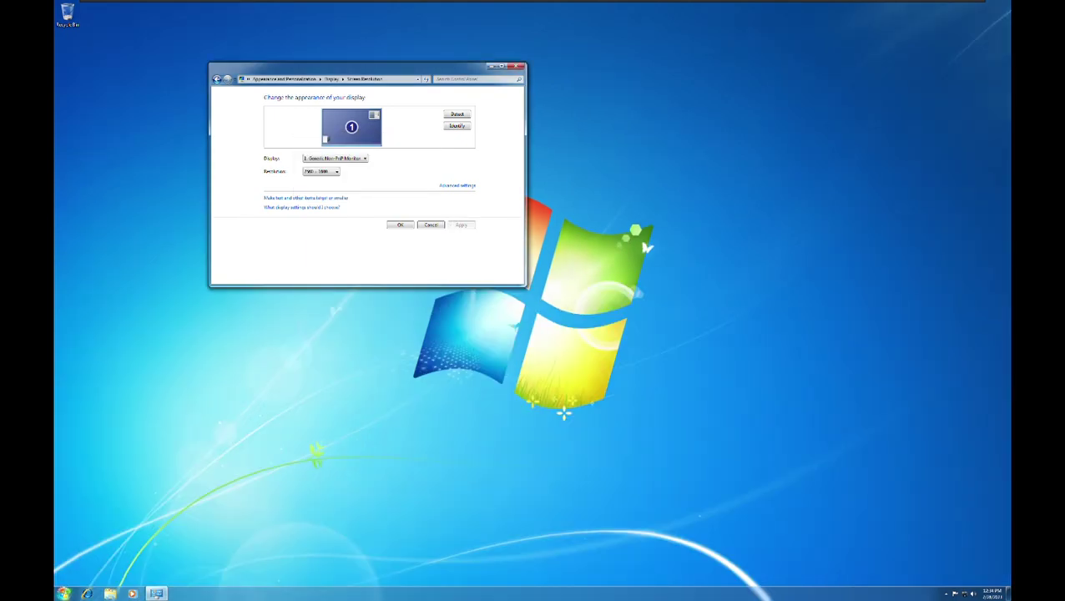
click(64, 594)
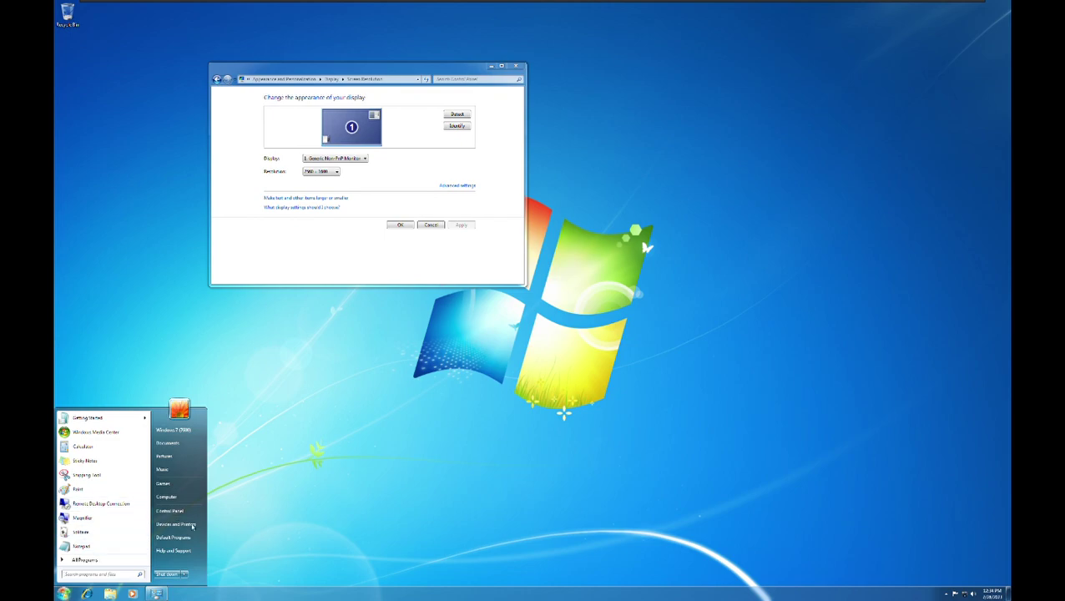
click(64, 594)
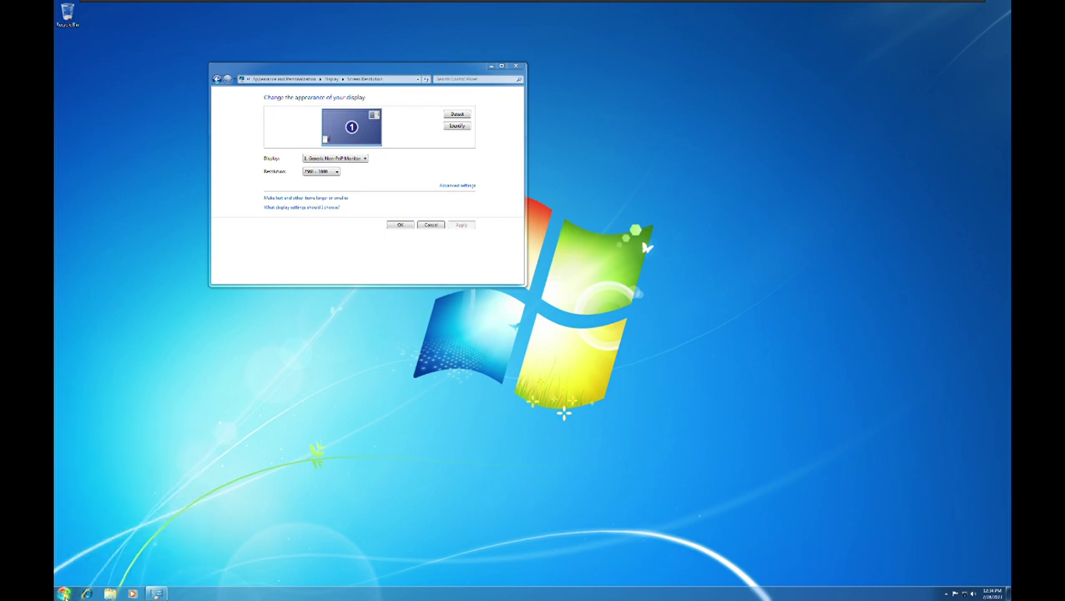
click(378, 182)
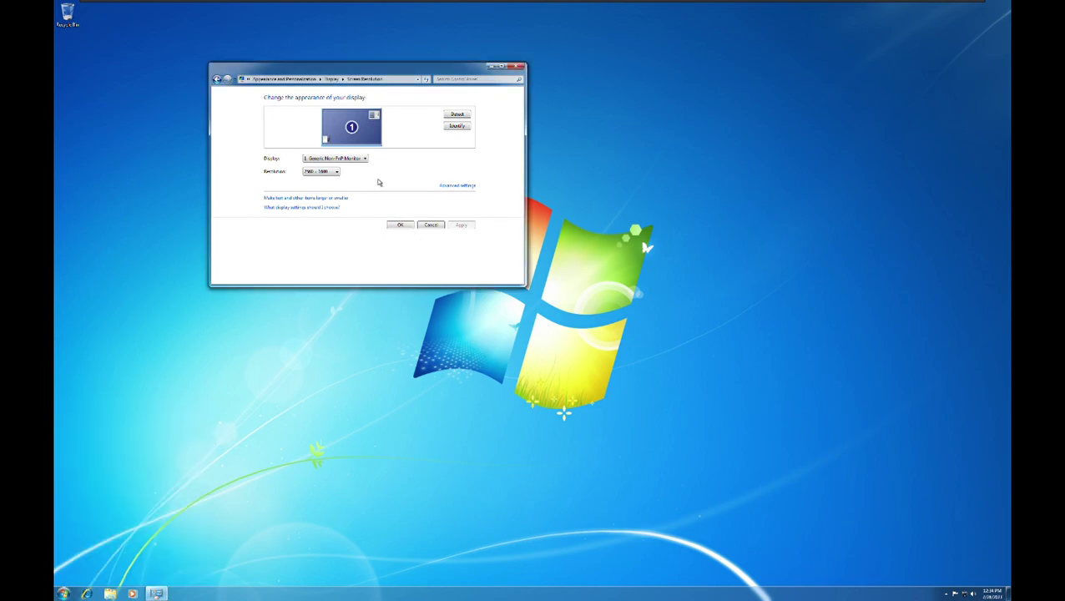
Set the screen resolution to 2560 × 1440 and keep the change
click(337, 174)
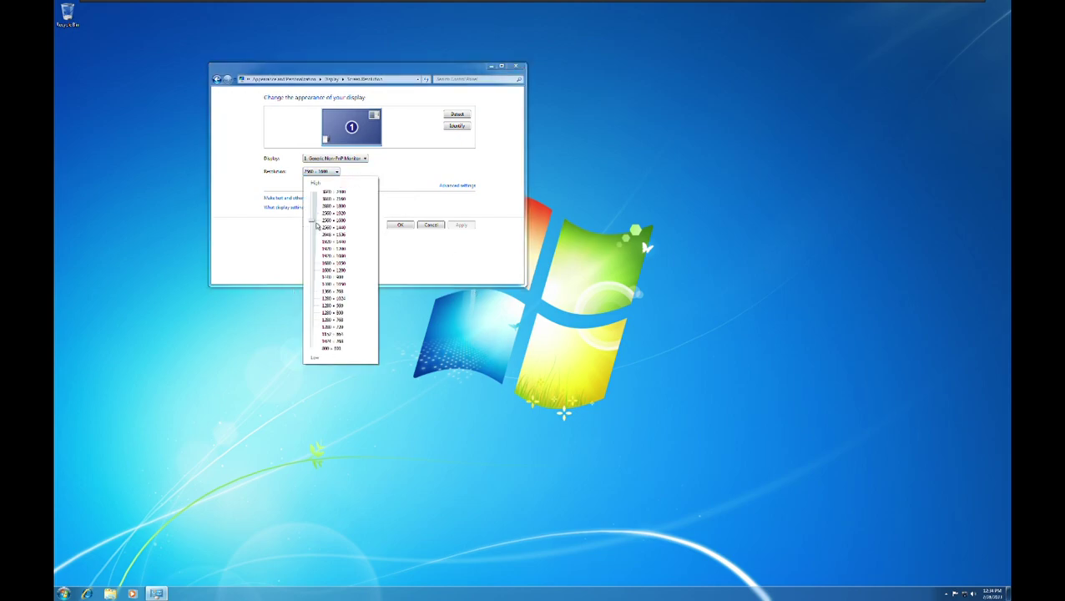
drag(320, 232, 320, 237)
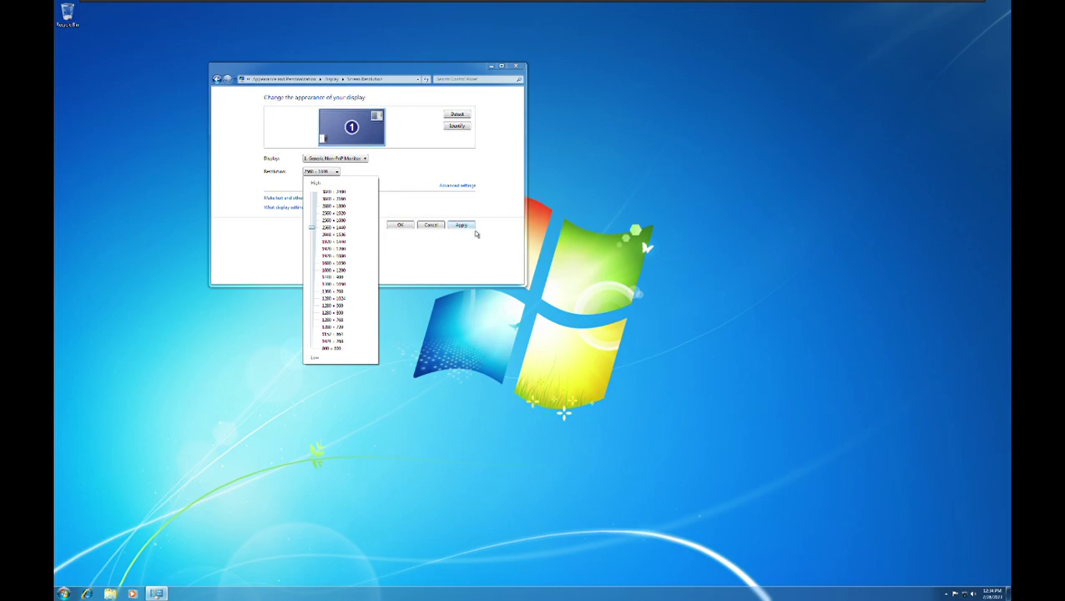
click(499, 213)
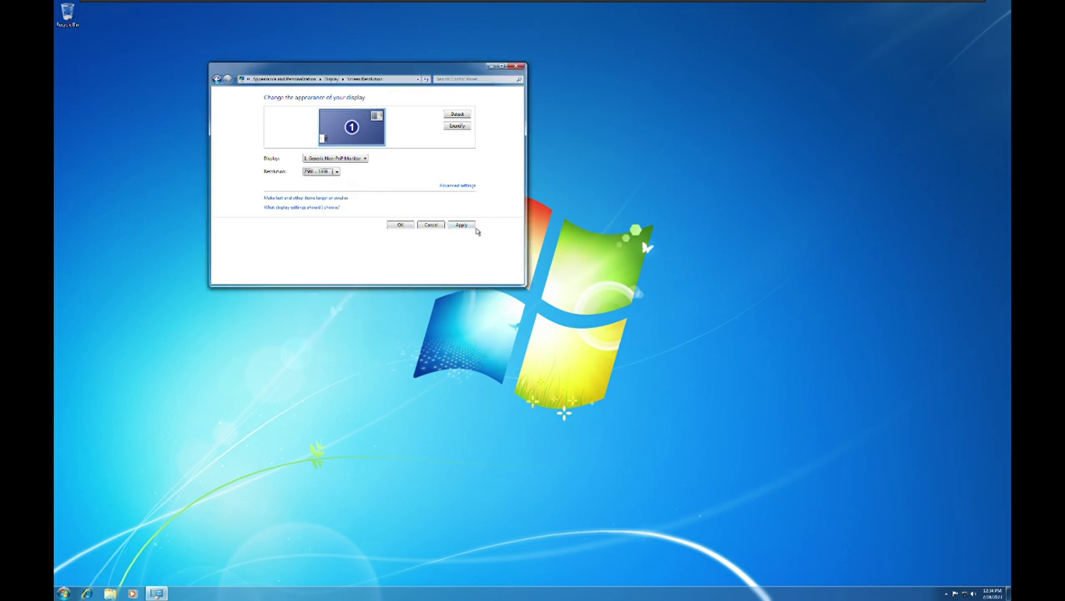
click(472, 226)
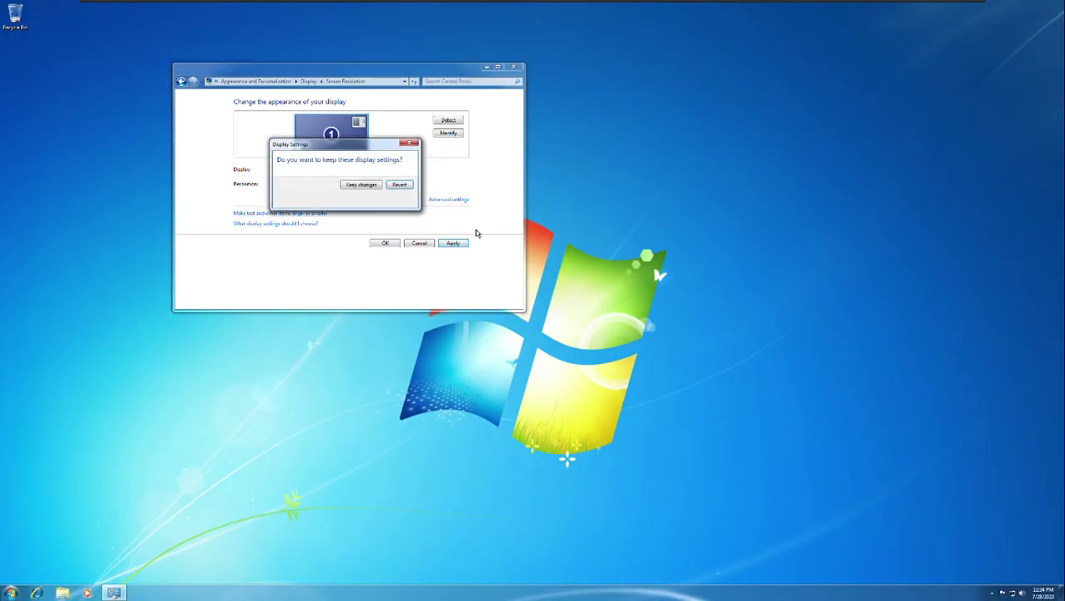
click(357, 187)
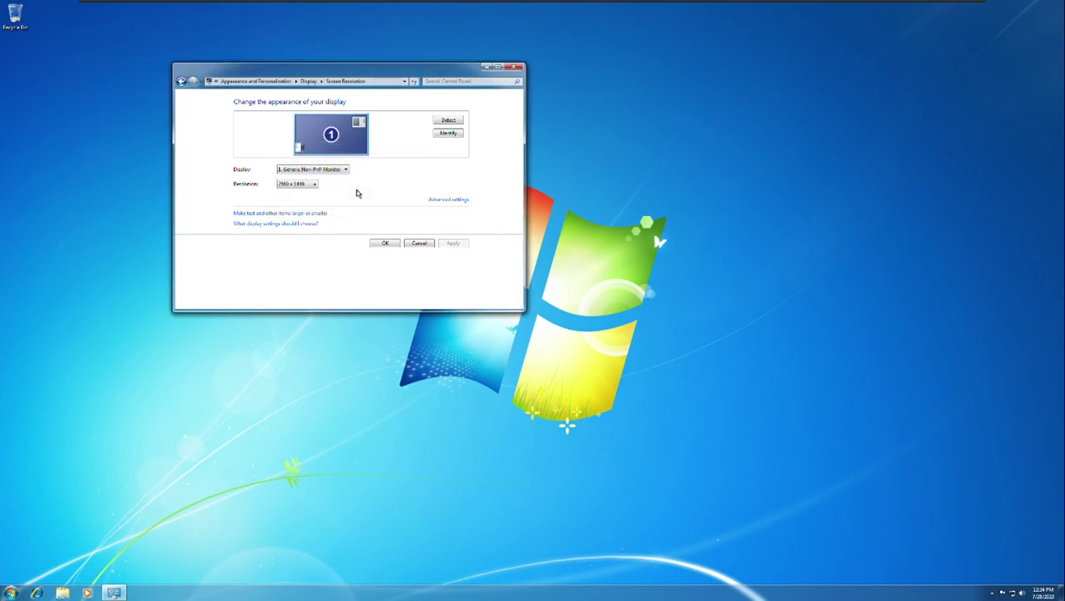
View the Start menu and the Windows Explorer jump list at the 2560 × 1440 resolution
key(super)
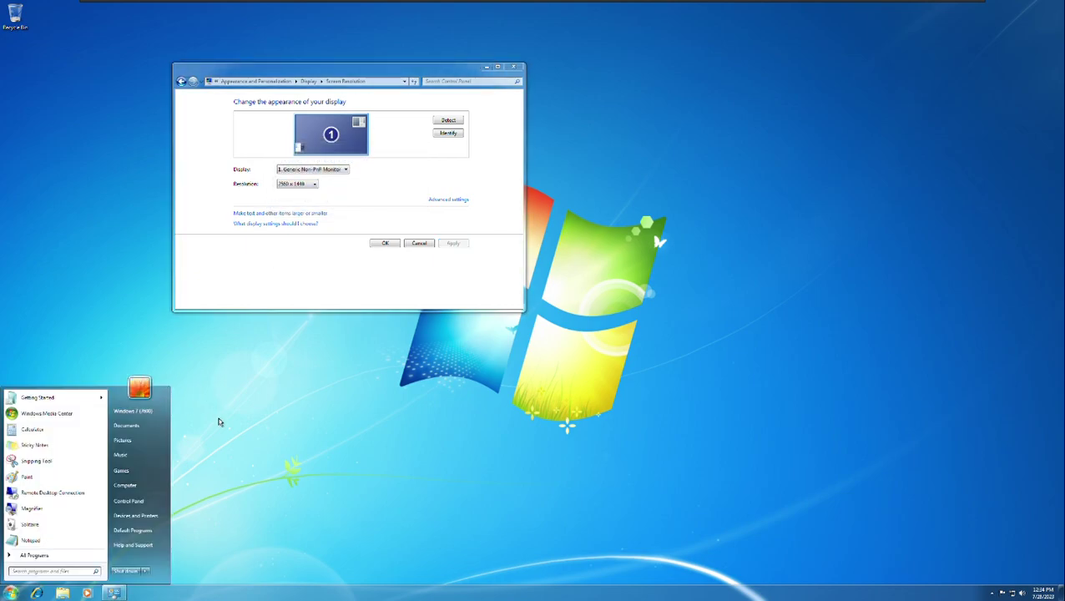
click(11, 593)
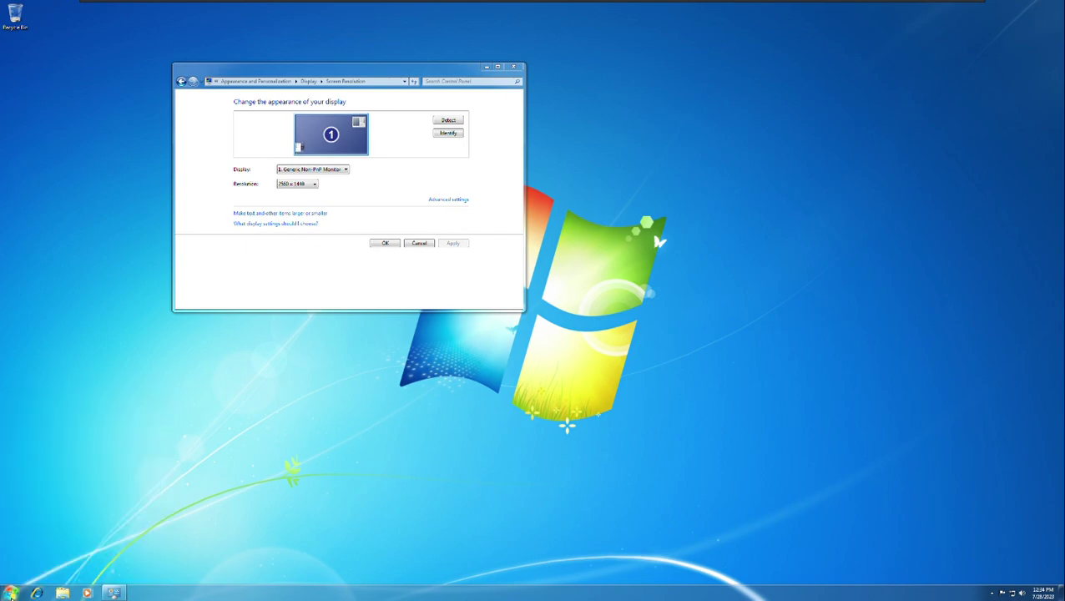
right_click(64, 593)
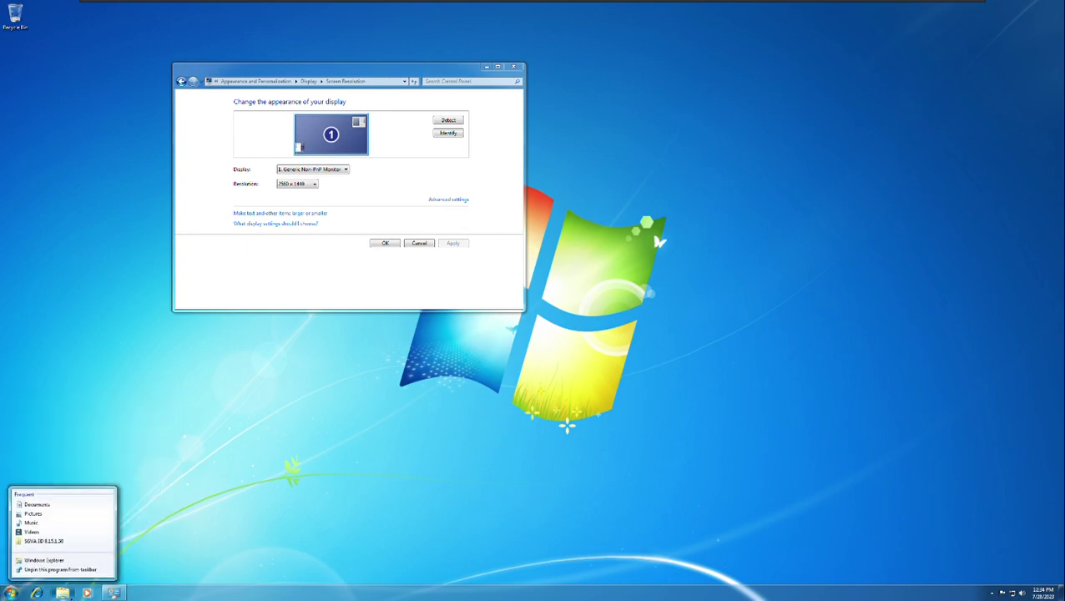
click(179, 561)
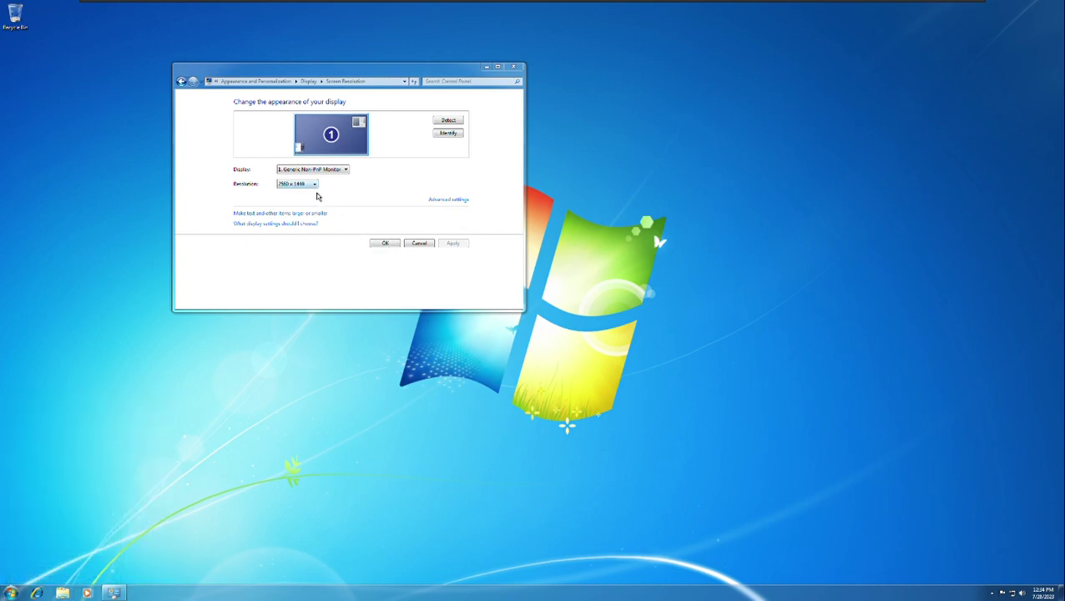
Set the screen resolution to 2048 × 1536, keep the change and view the Start menu at that size
click(315, 184)
click(291, 261)
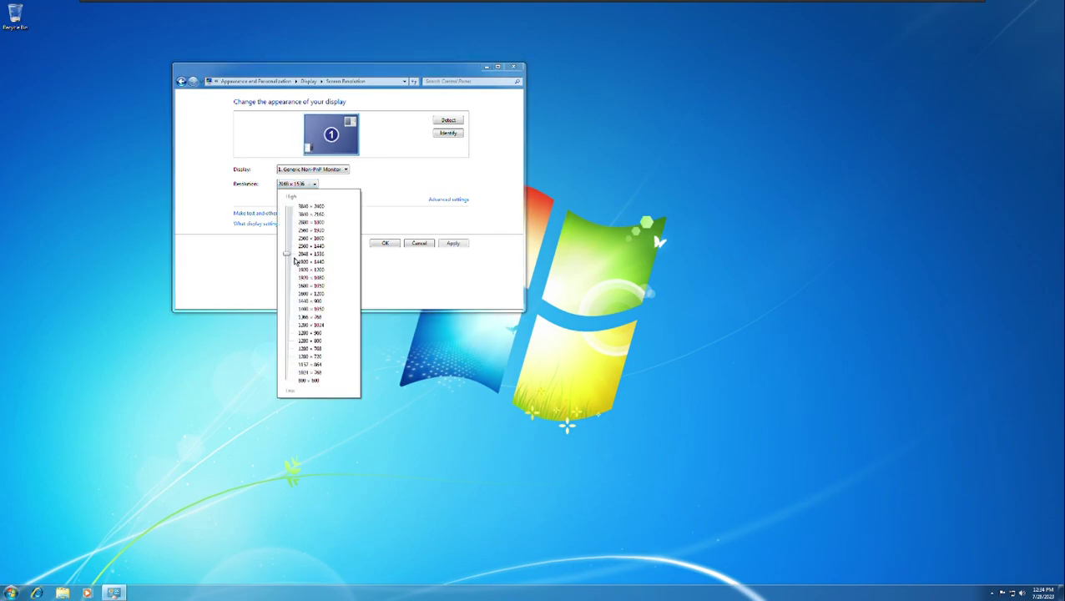
click(451, 252)
click(451, 243)
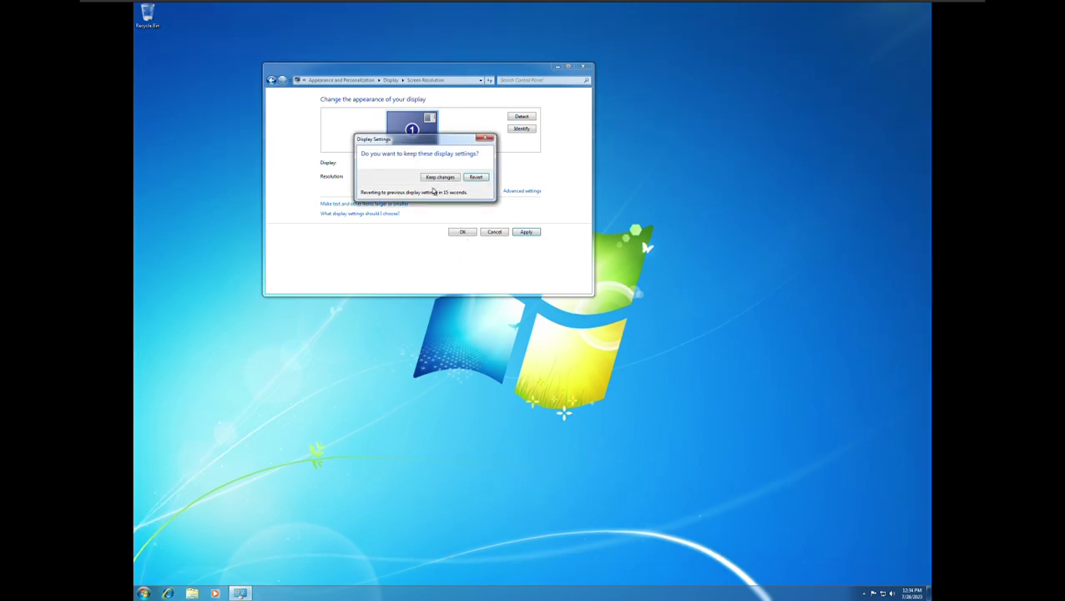
click(438, 177)
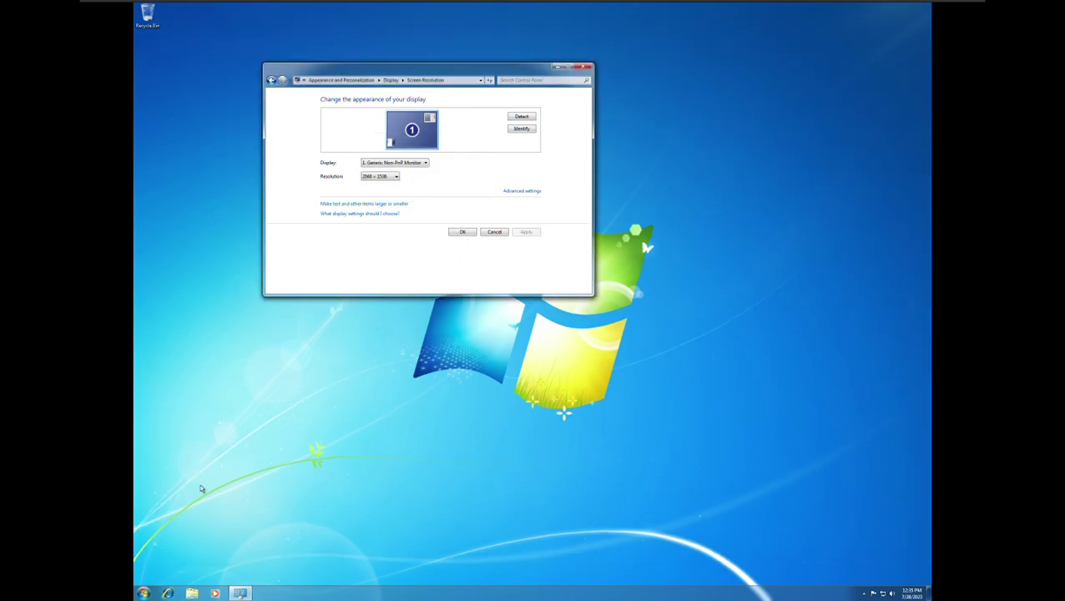
key(super)
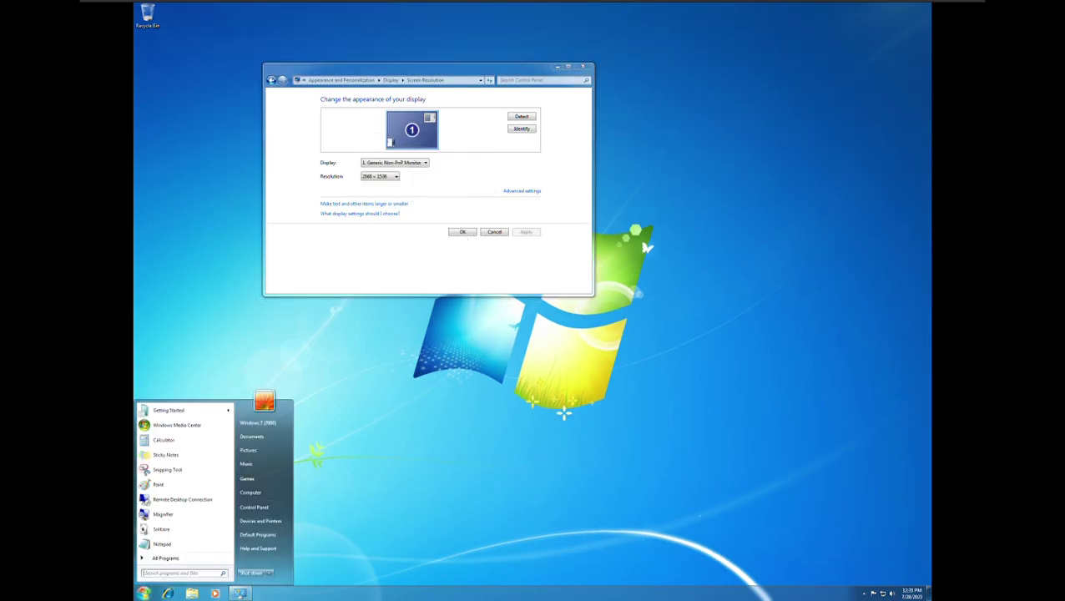
key(super)
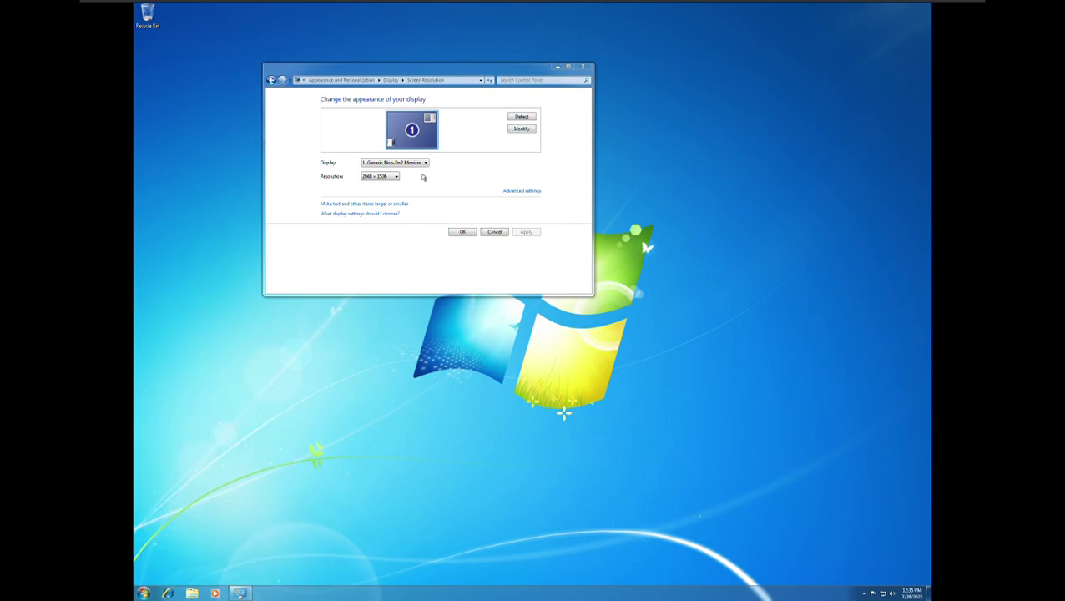
Set the screen resolution to 1920 × 1440 and keep the change
click(398, 177)
drag(377, 249, 376, 251)
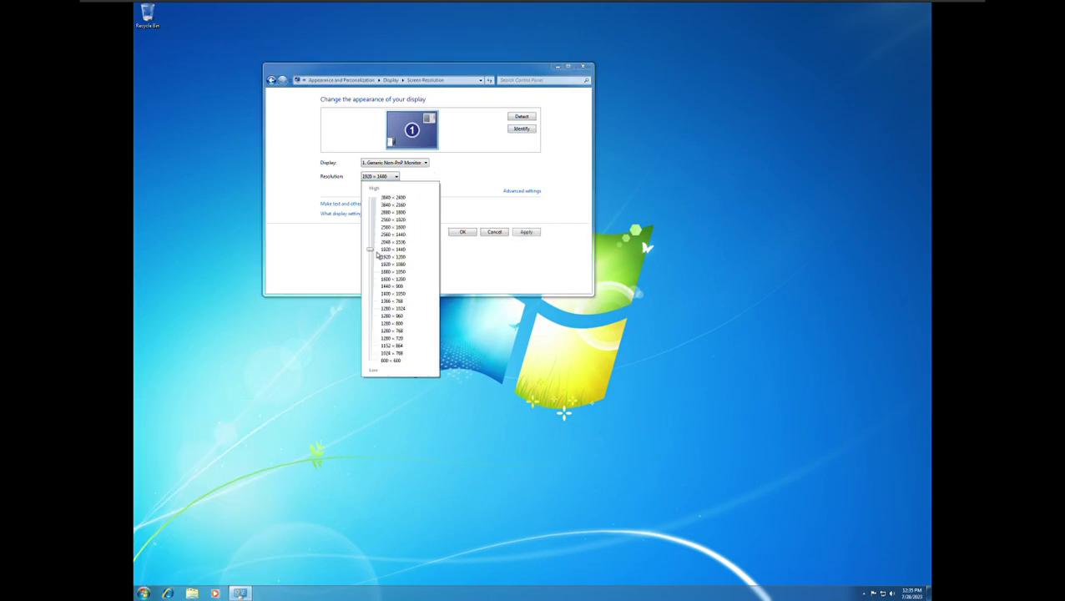
click(526, 234)
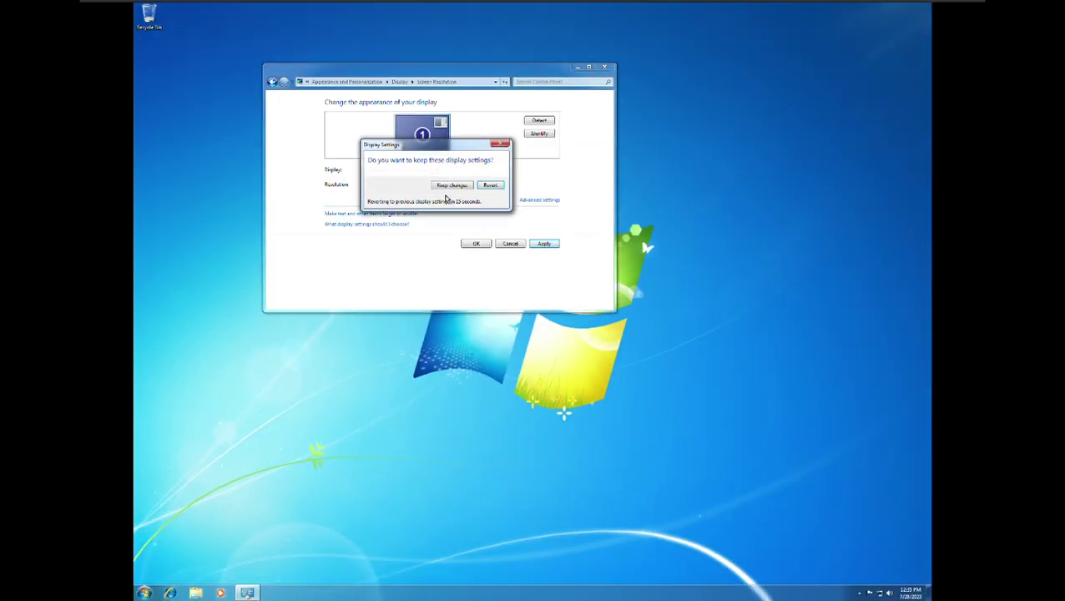
click(451, 186)
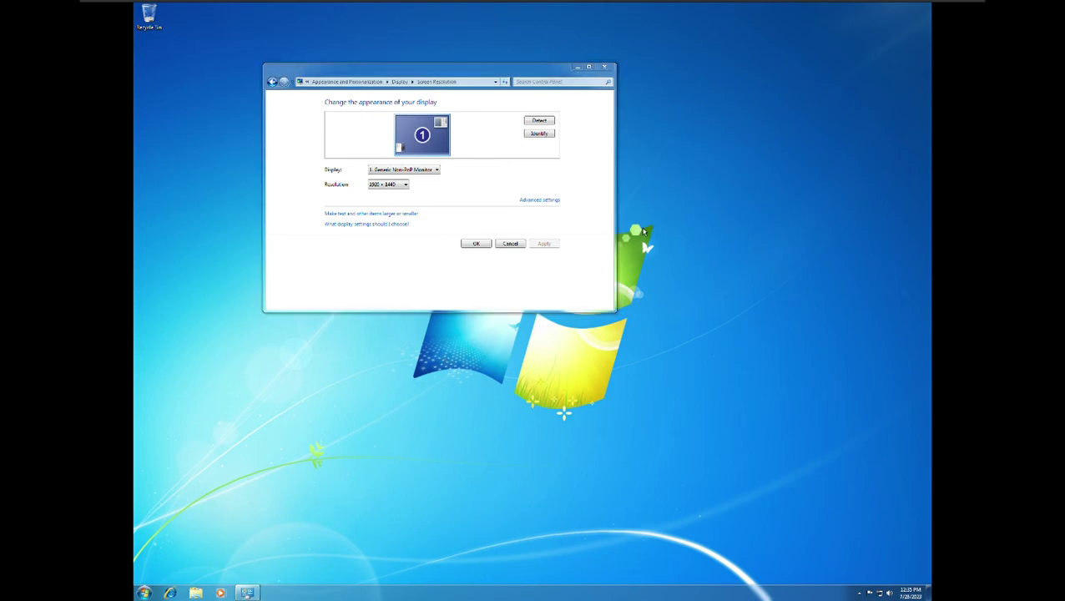
drag(660, 189, 406, 417)
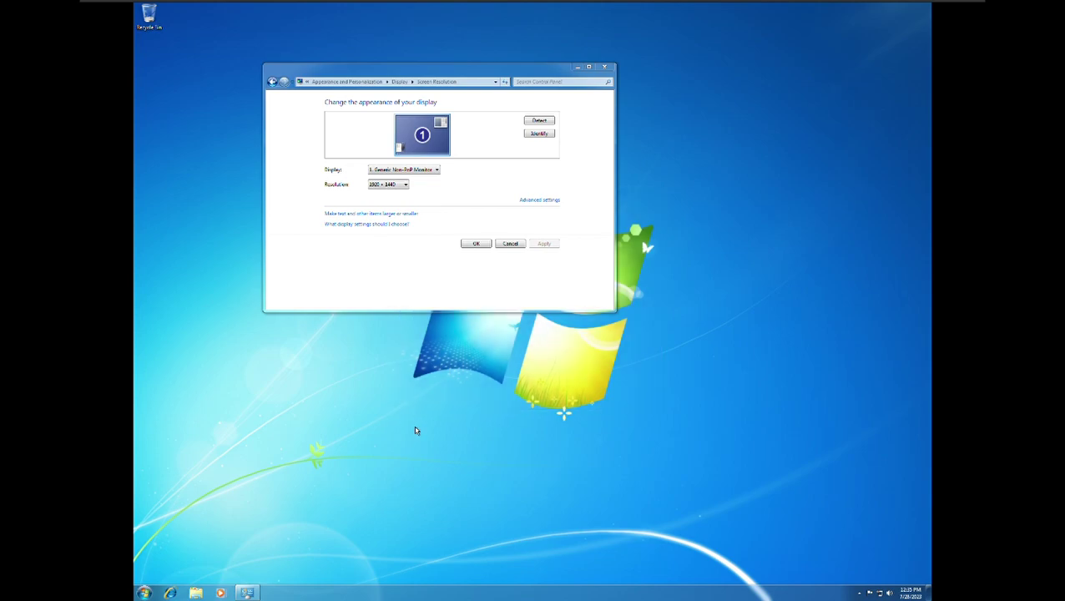
Set the screen resolution to 1920 × 1200, keep the change and view the Start menu at that size
click(389, 187)
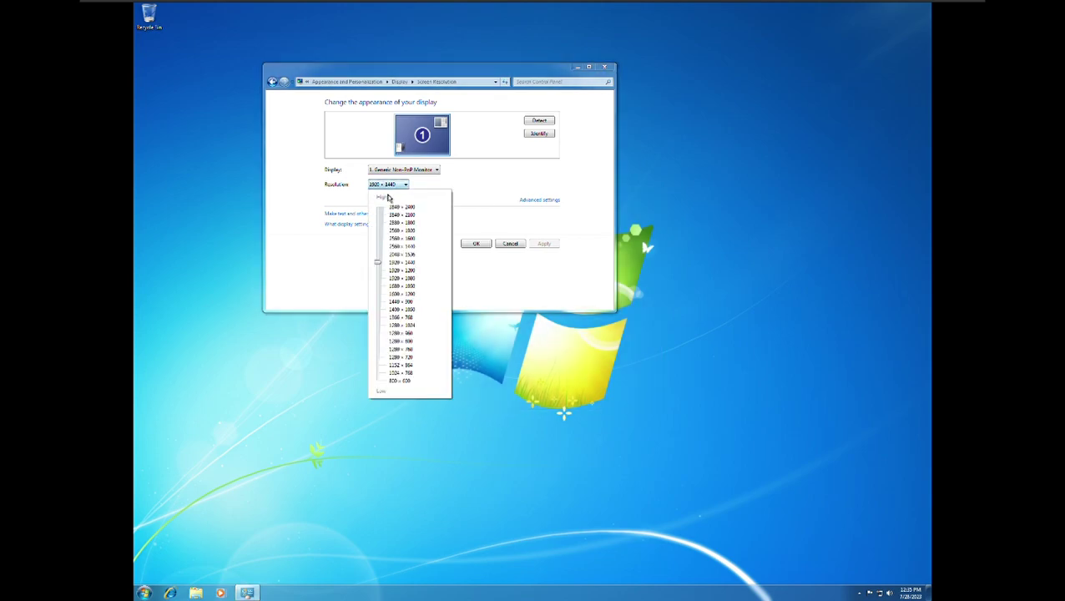
click(382, 277)
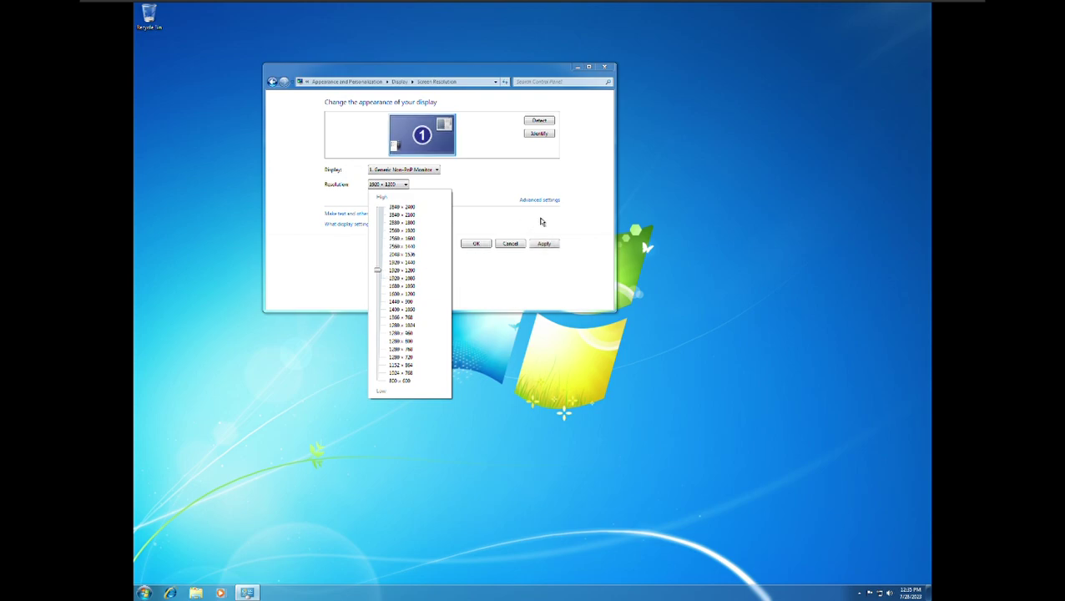
click(551, 232)
click(546, 244)
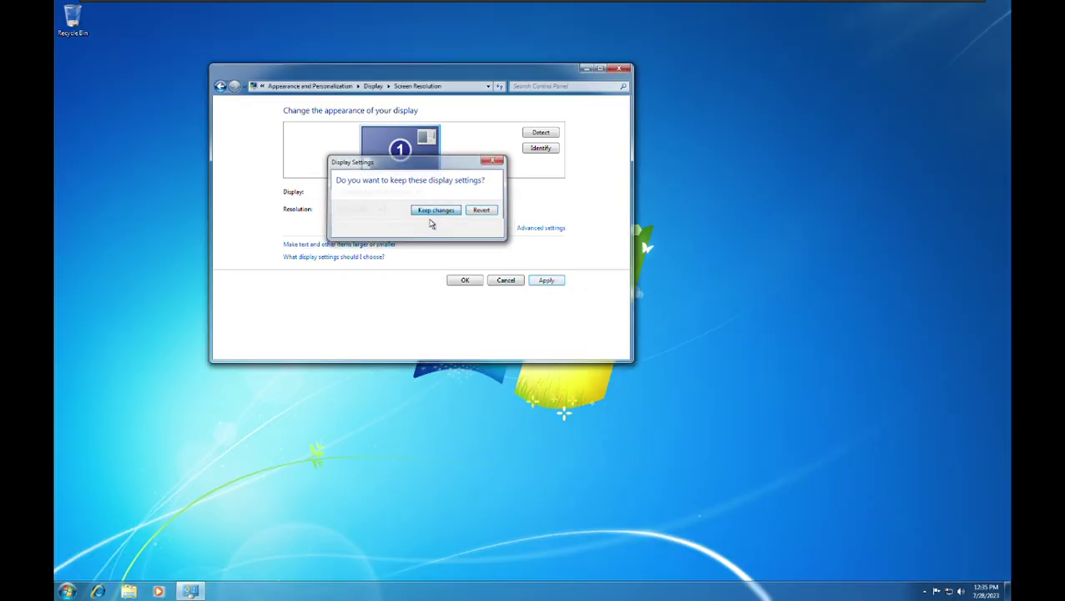
click(433, 211)
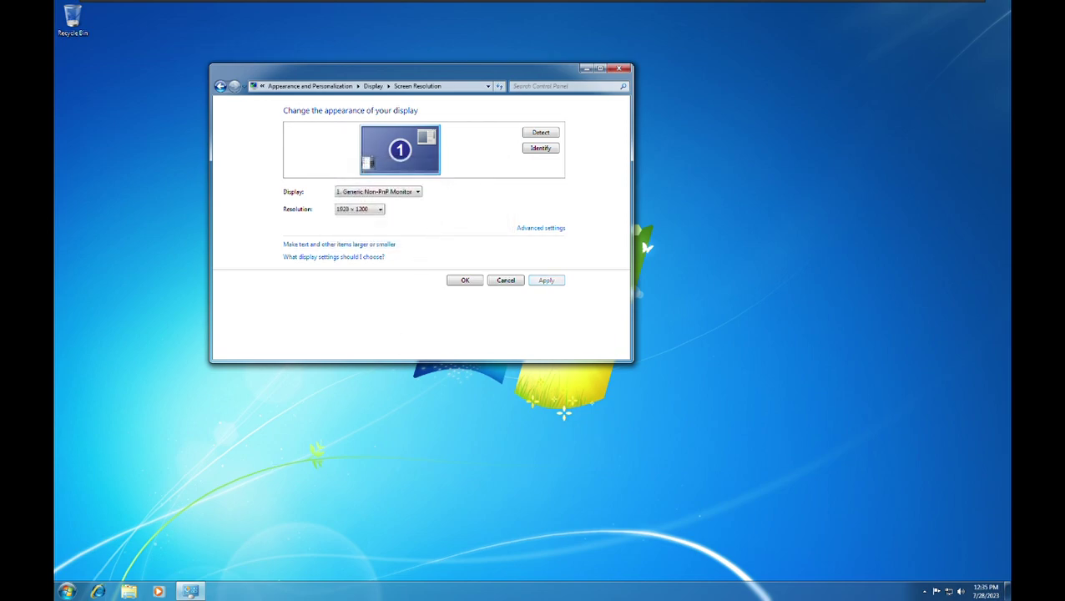
click(67, 591)
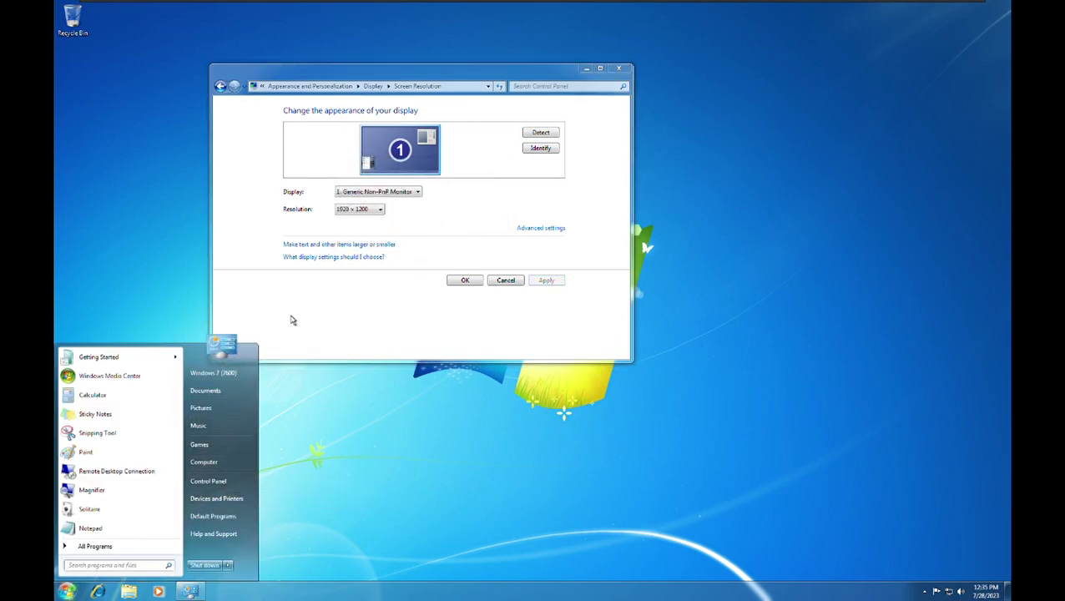
click(331, 307)
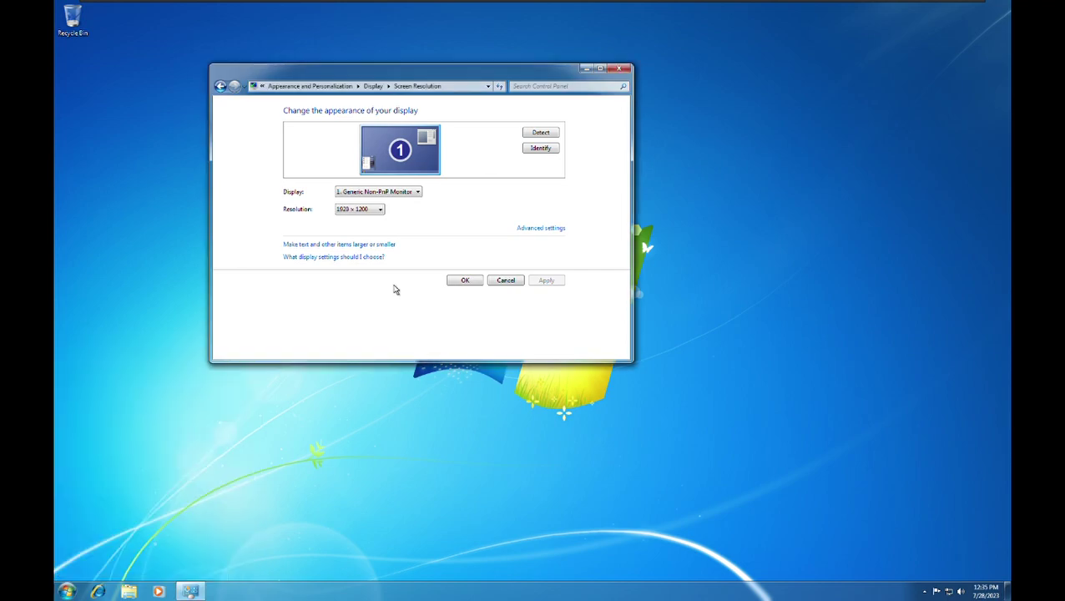
Set the screen resolution to 1920 × 1080, keep the change and view the Start menu at that size
click(379, 210)
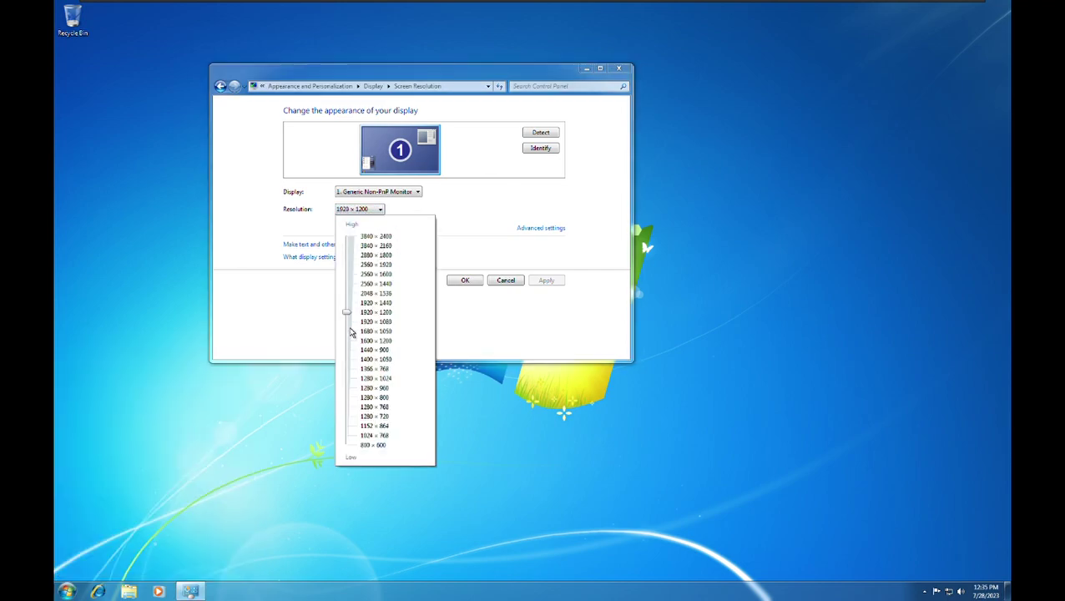
click(353, 332)
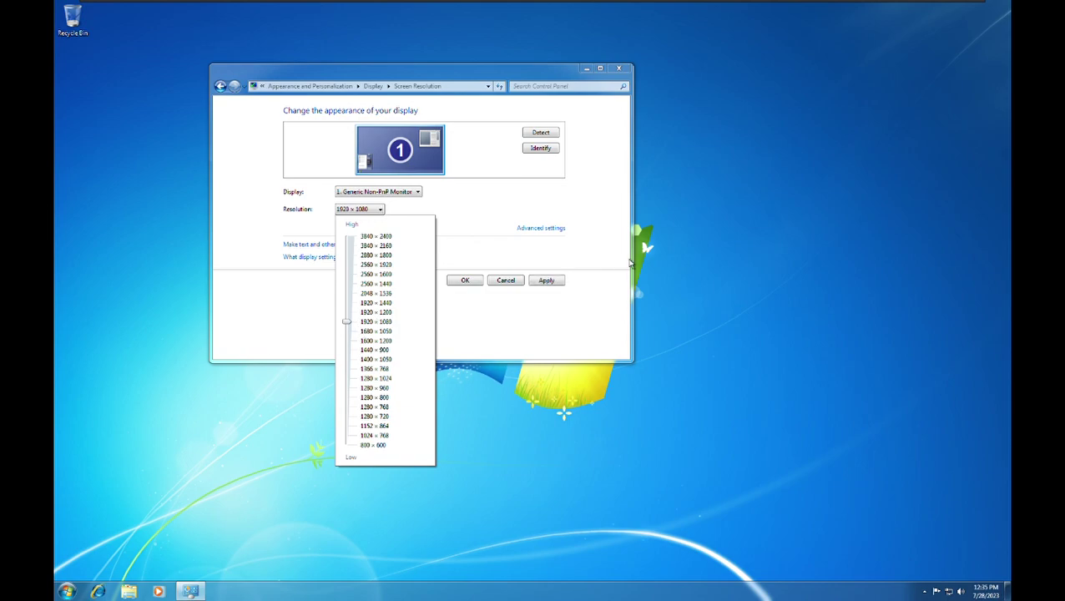
click(549, 298)
click(547, 282)
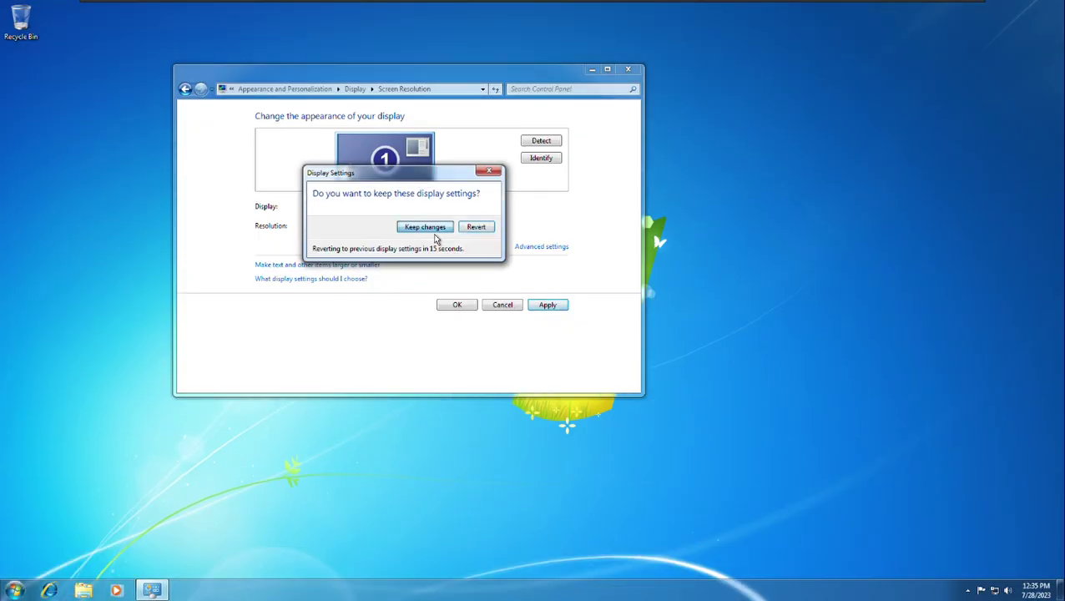
click(406, 229)
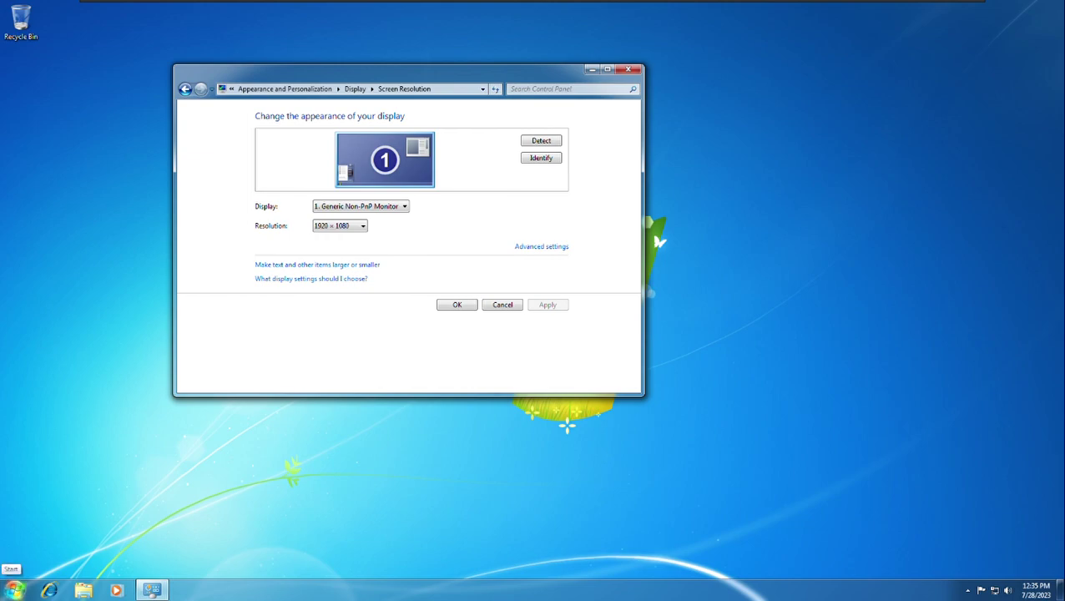
click(14, 590)
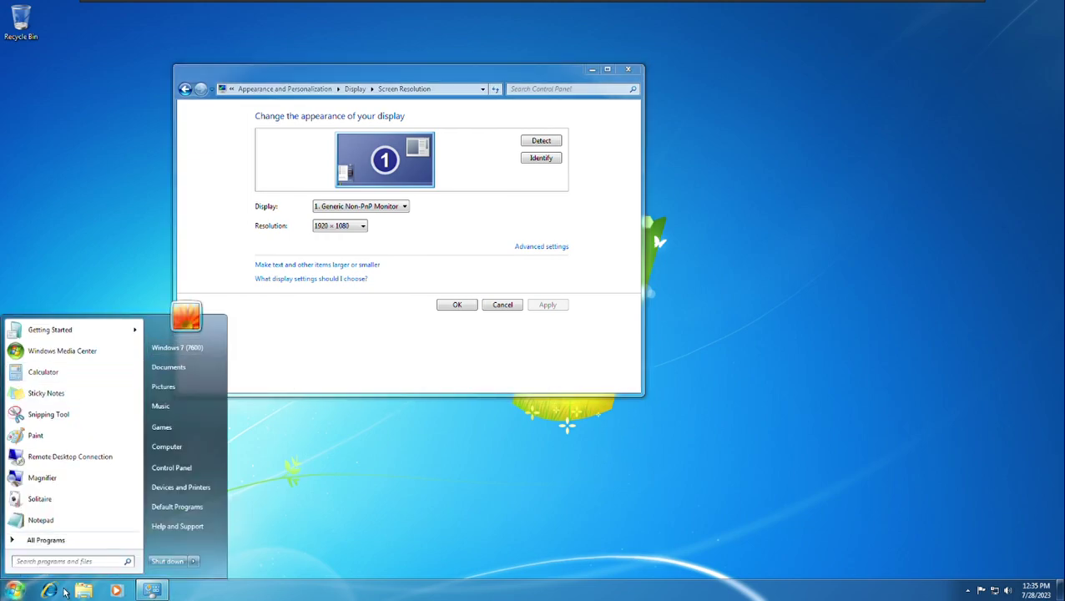
click(24, 594)
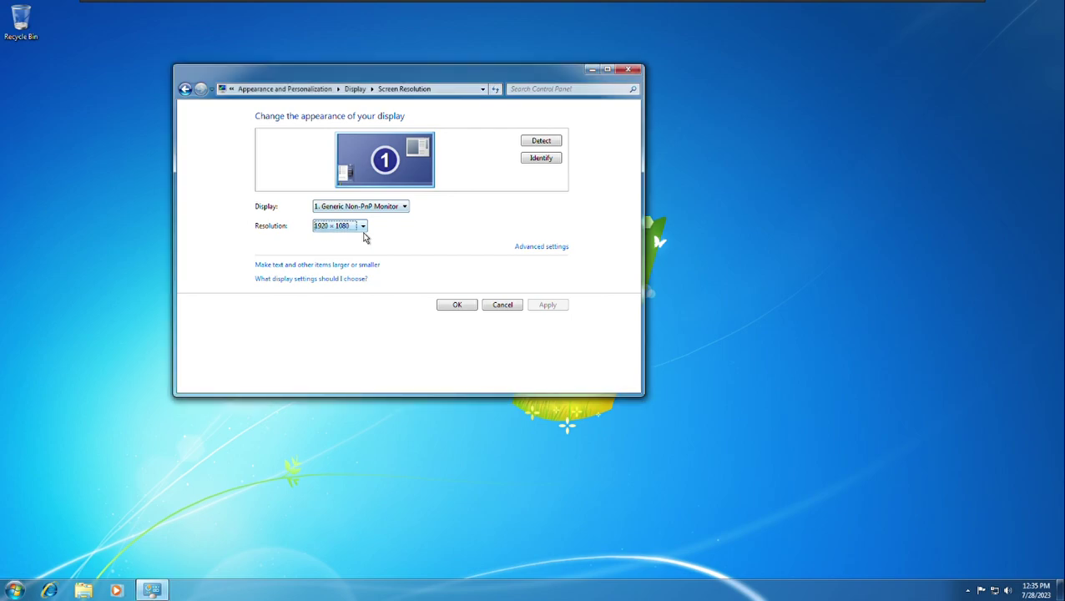
Set the screen resolution to 1680 × 1050, keep the change and view the Start menu at that size
click(362, 228)
click(330, 371)
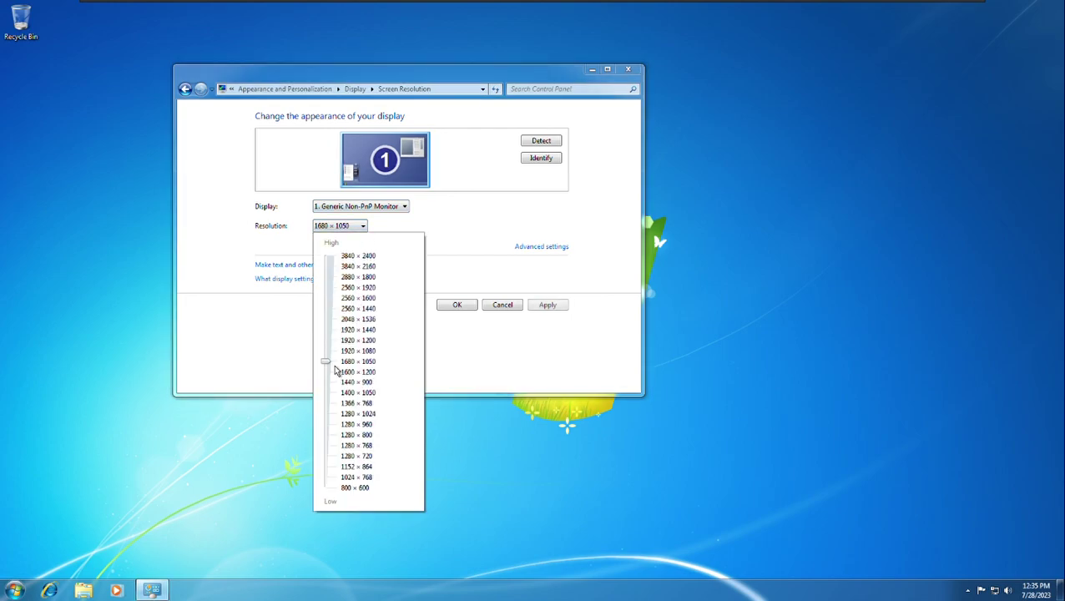
click(544, 307)
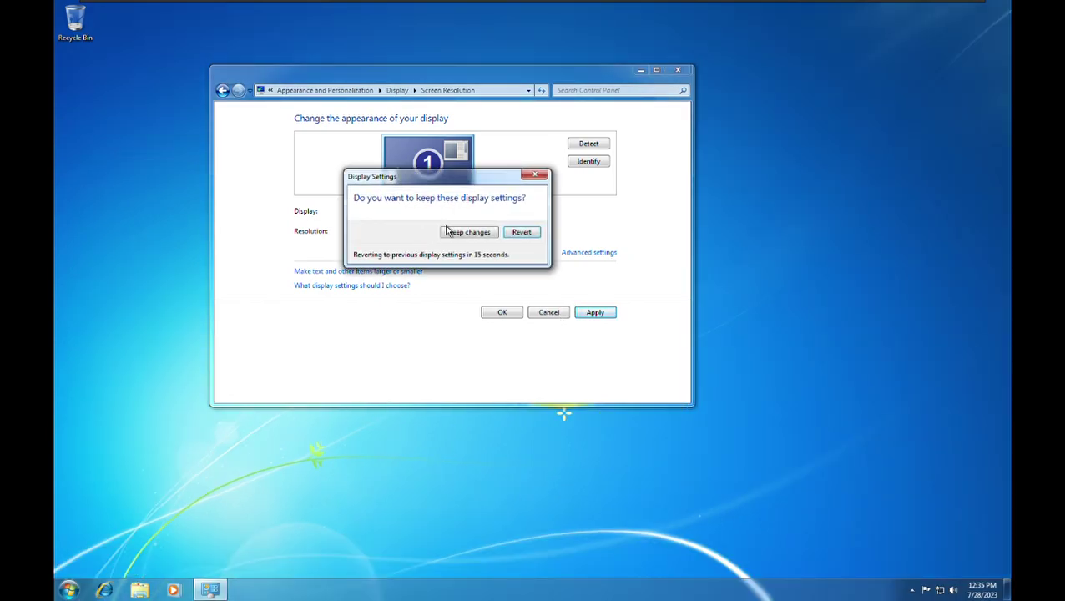
click(476, 237)
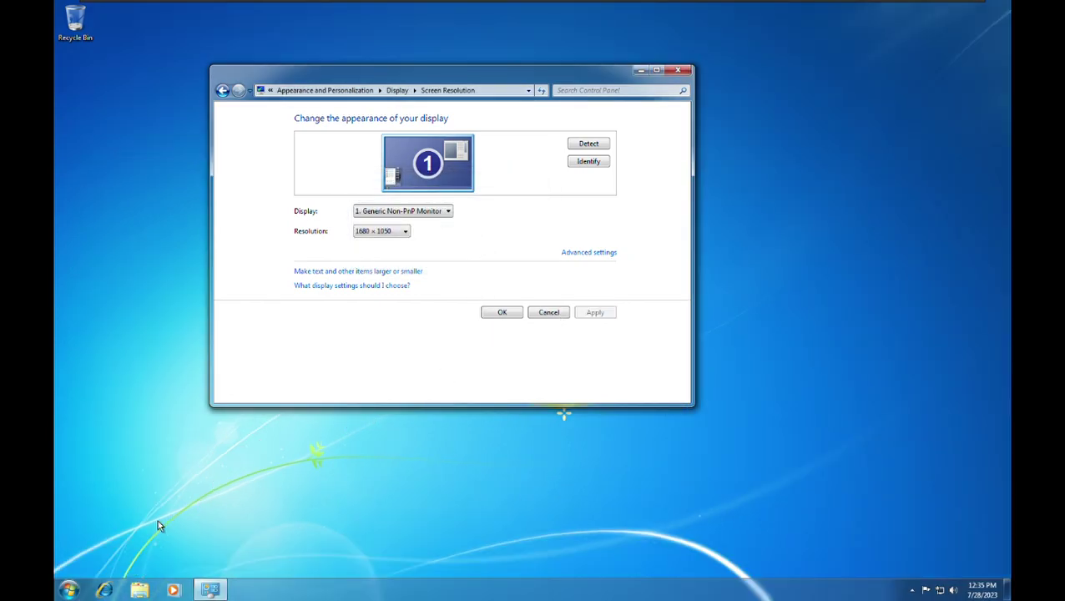
click(69, 589)
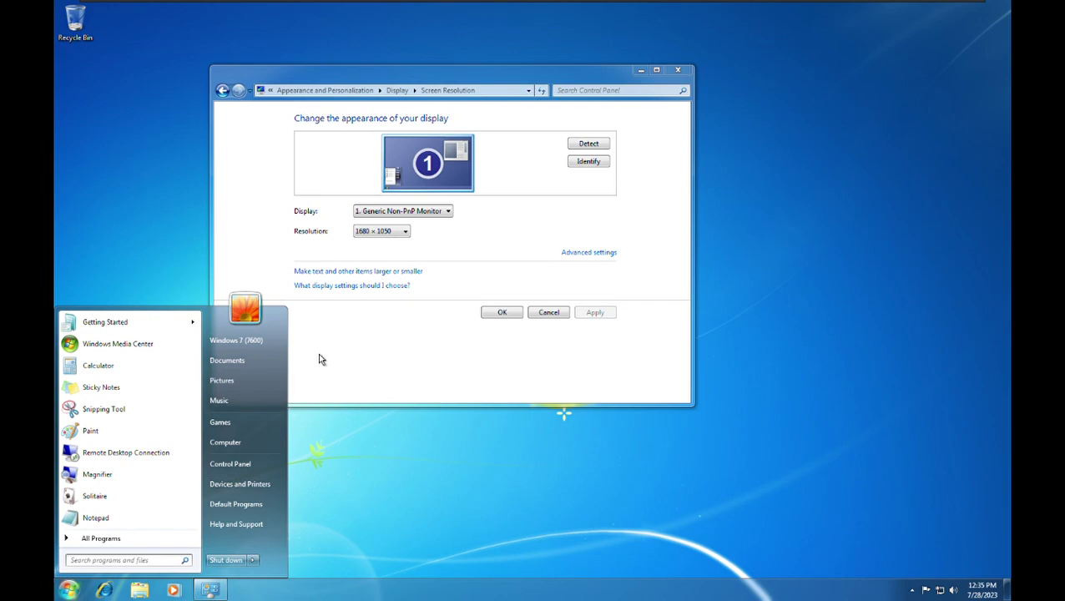
click(66, 590)
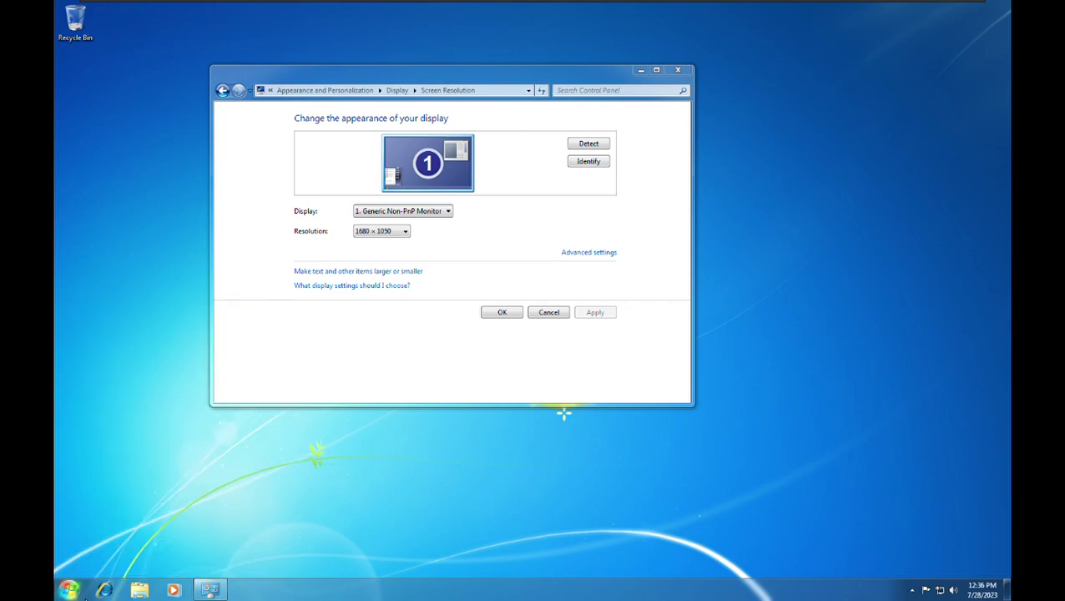
Set the screen resolution to 1600 × 1200, keep the change and view the Start menu at that size
click(407, 237)
click(381, 381)
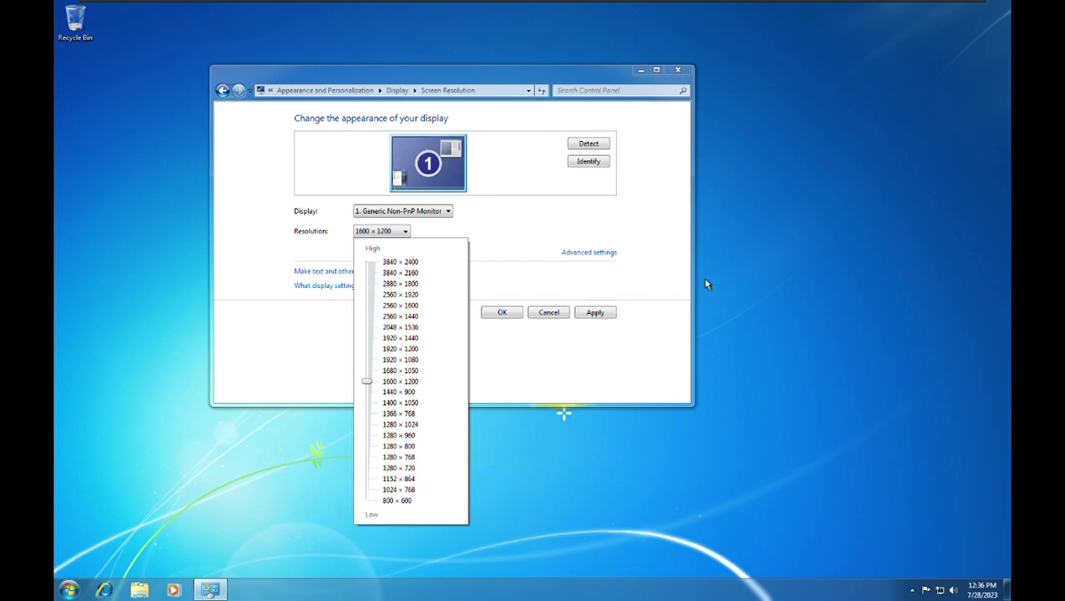
click(596, 312)
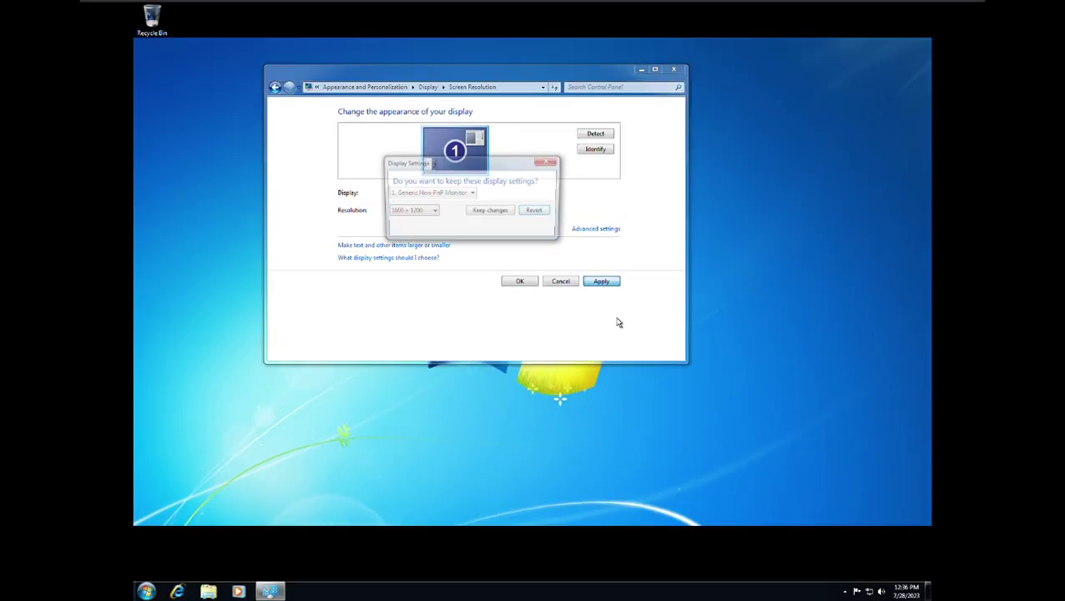
click(500, 214)
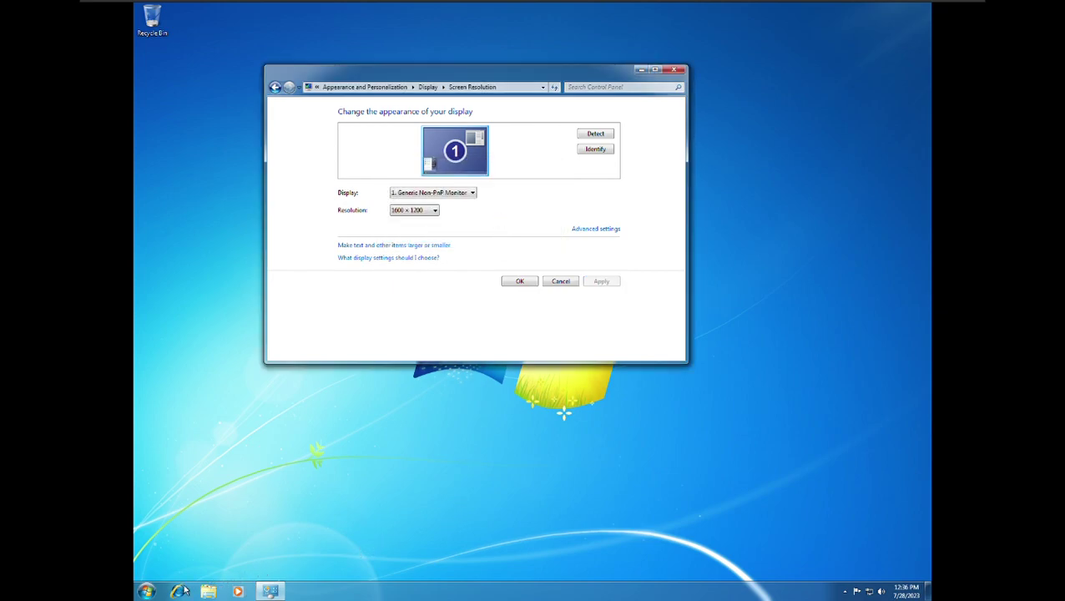
click(150, 593)
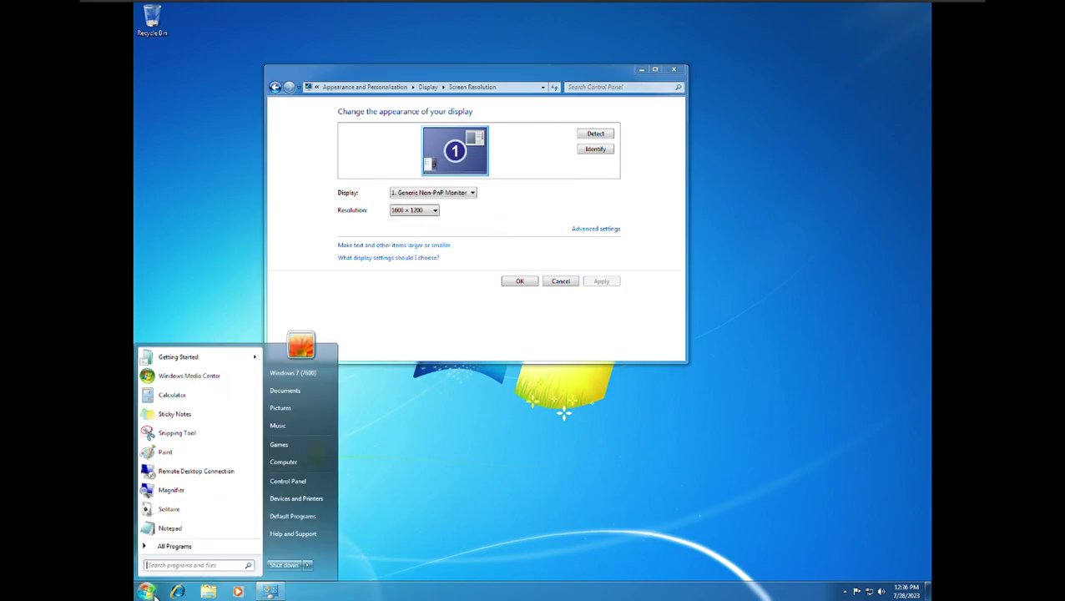
click(150, 592)
Set the screen resolution to 1440 × 900 and keep the change
click(435, 211)
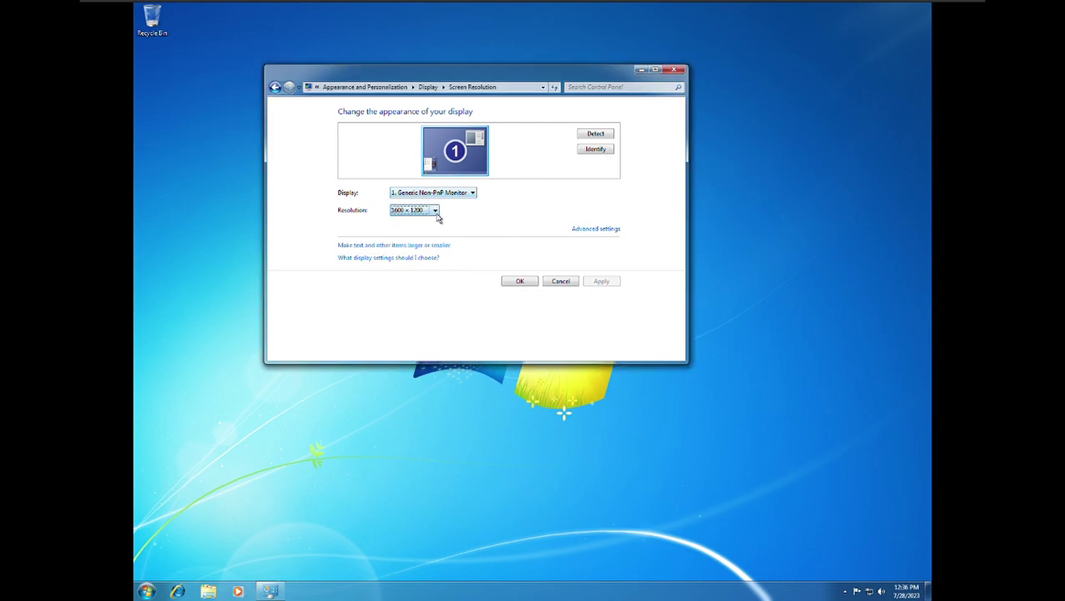
click(435, 212)
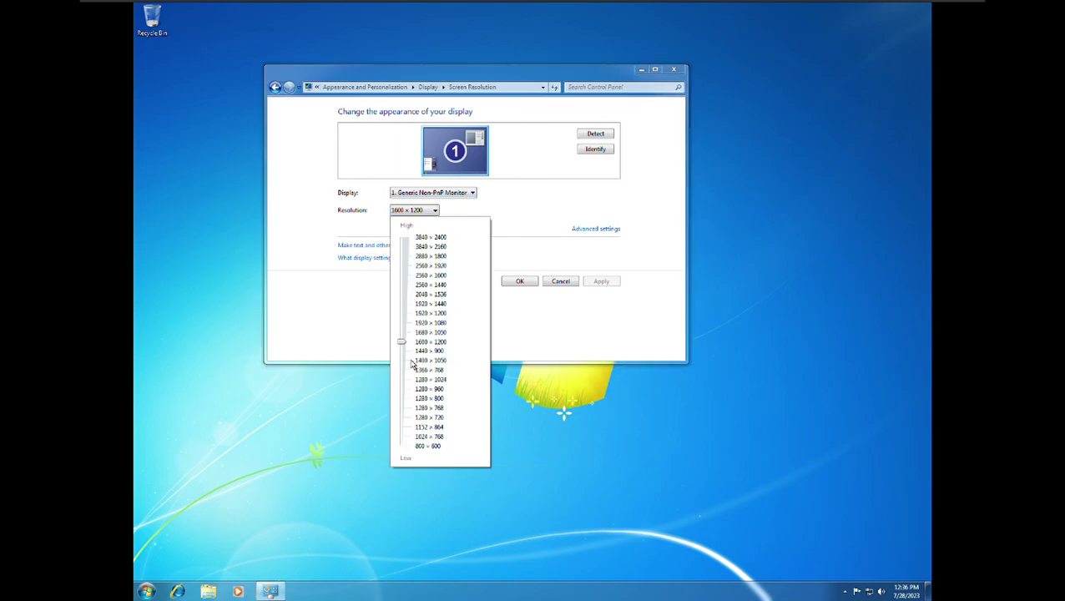
scroll(412, 365, down, 1)
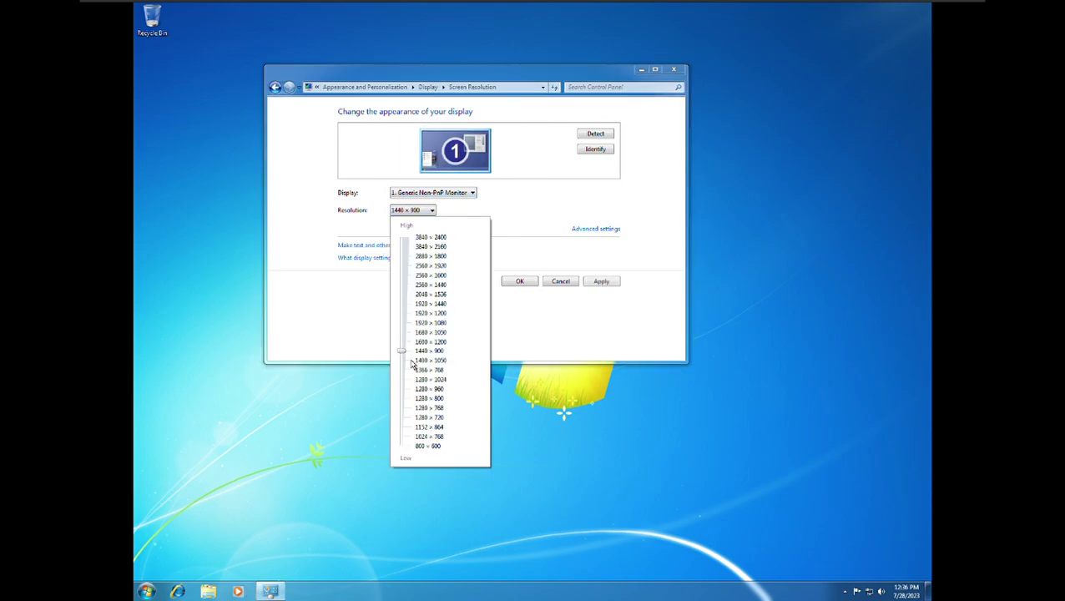
click(604, 286)
click(604, 287)
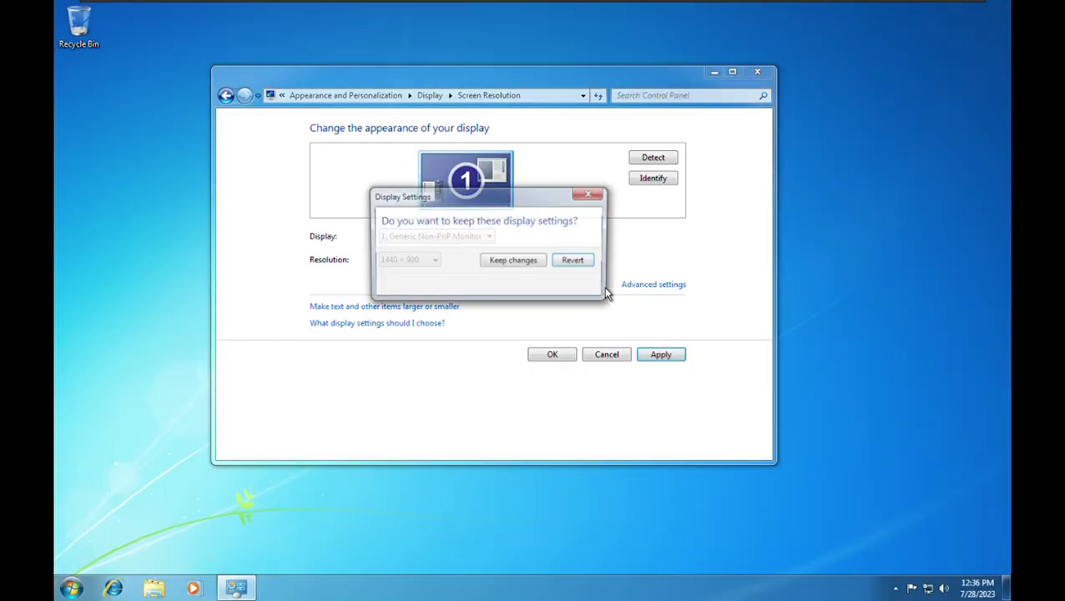
click(538, 263)
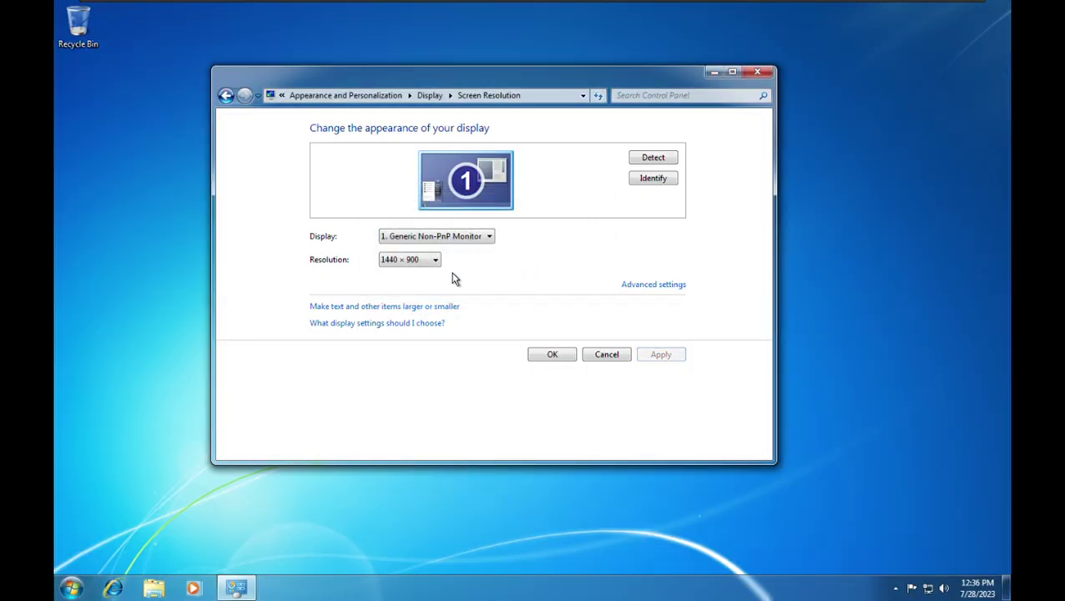
Set the screen resolution to 1400 × 1050 and keep the change
click(431, 263)
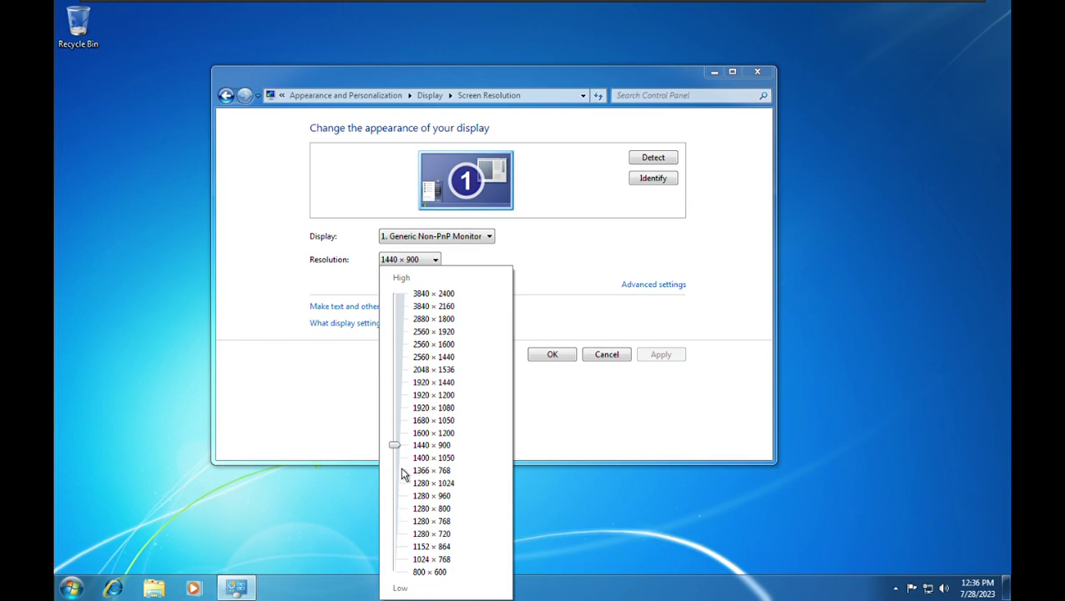
scroll(403, 474, down, 1)
click(678, 373)
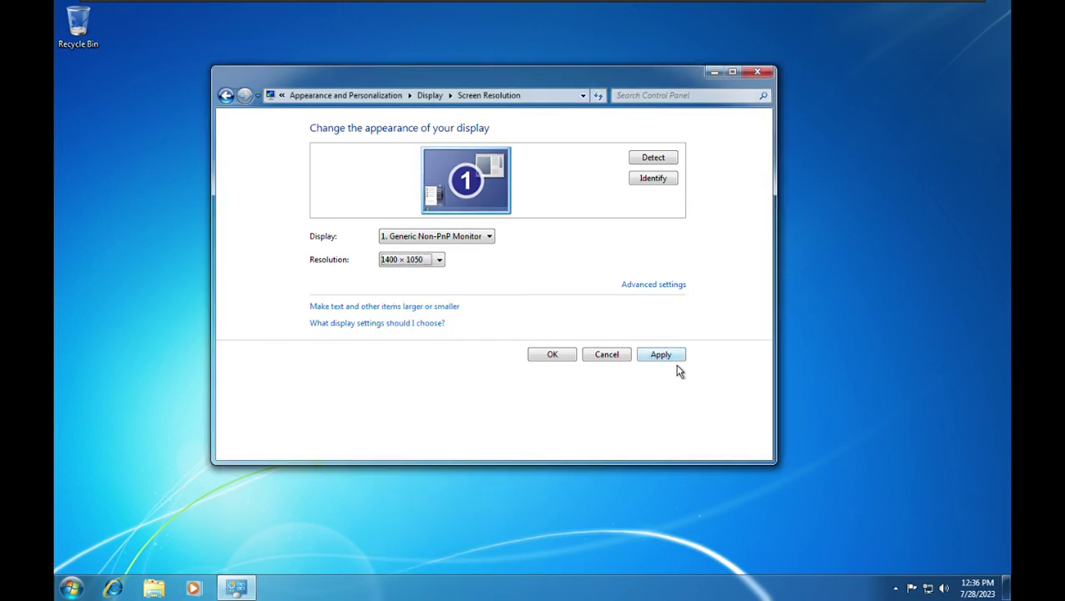
click(675, 359)
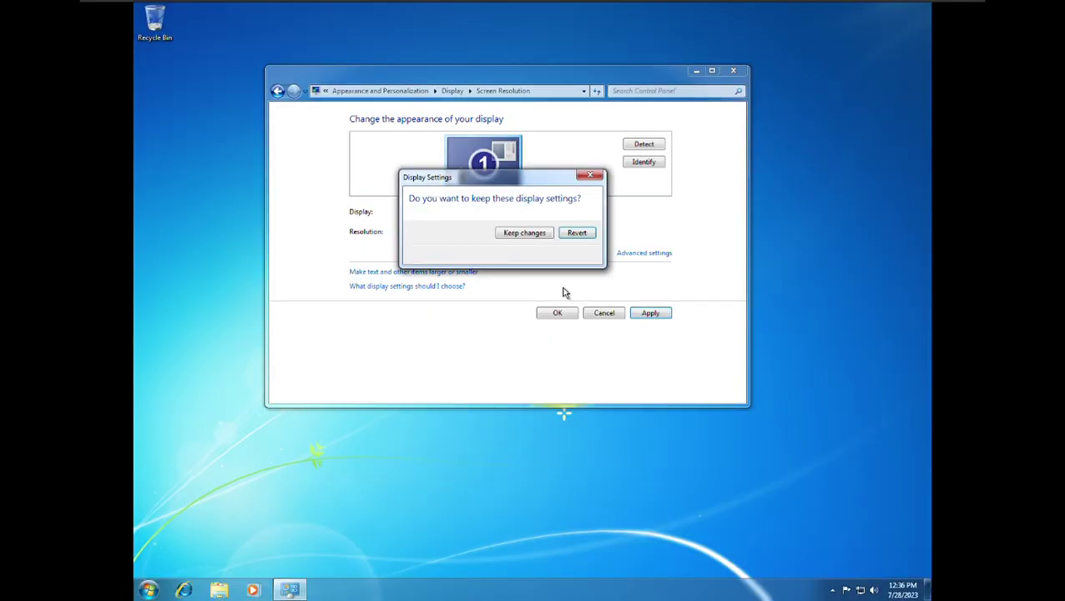
click(525, 233)
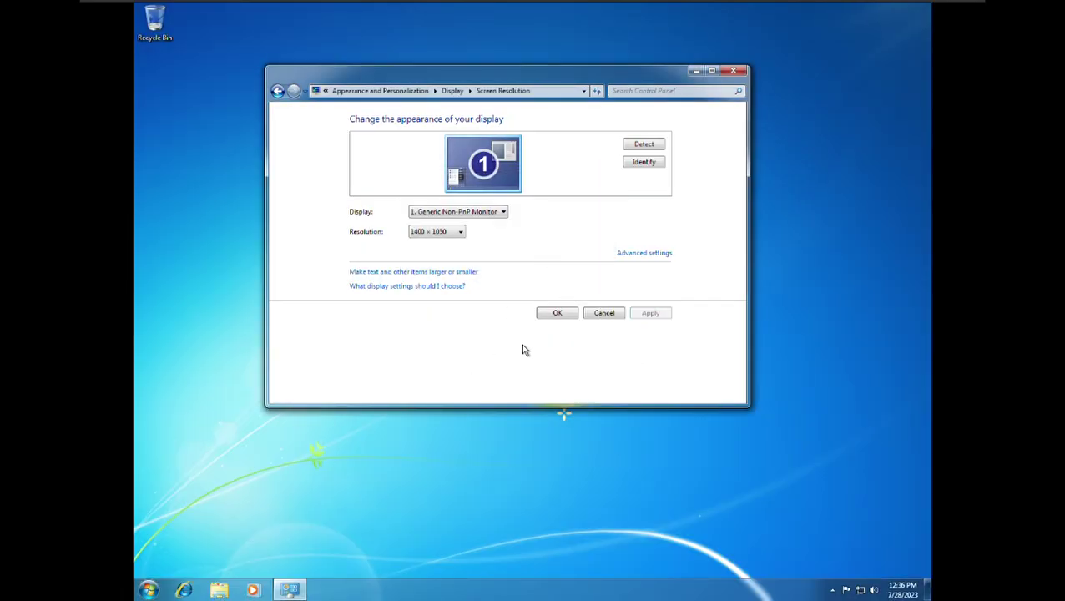
Set the screen resolution to 1366 × 768, keep the change and view the Start menu at that size
click(436, 237)
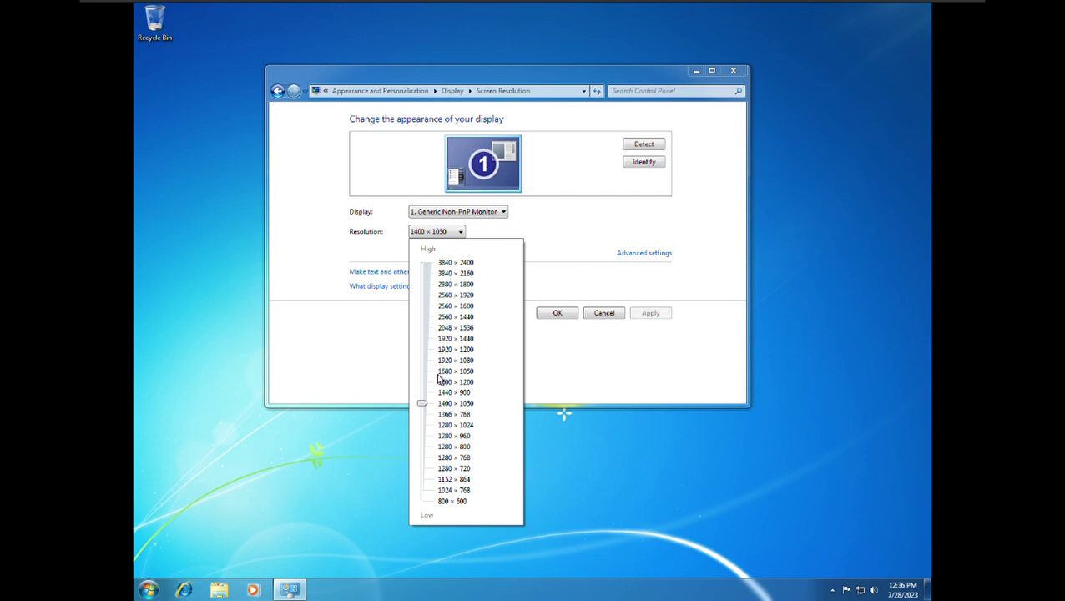
click(431, 415)
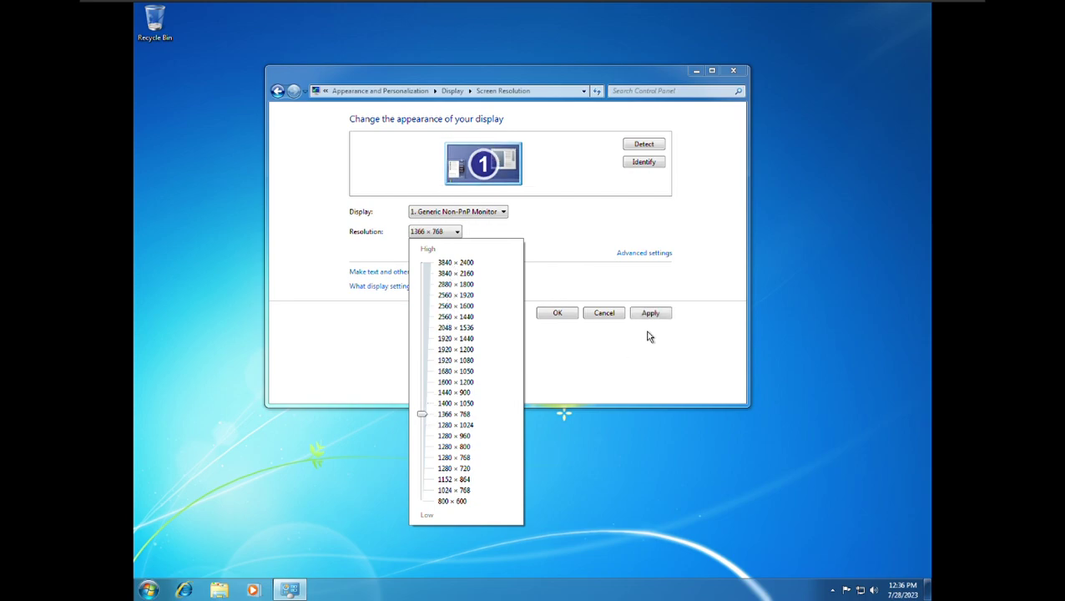
click(649, 323)
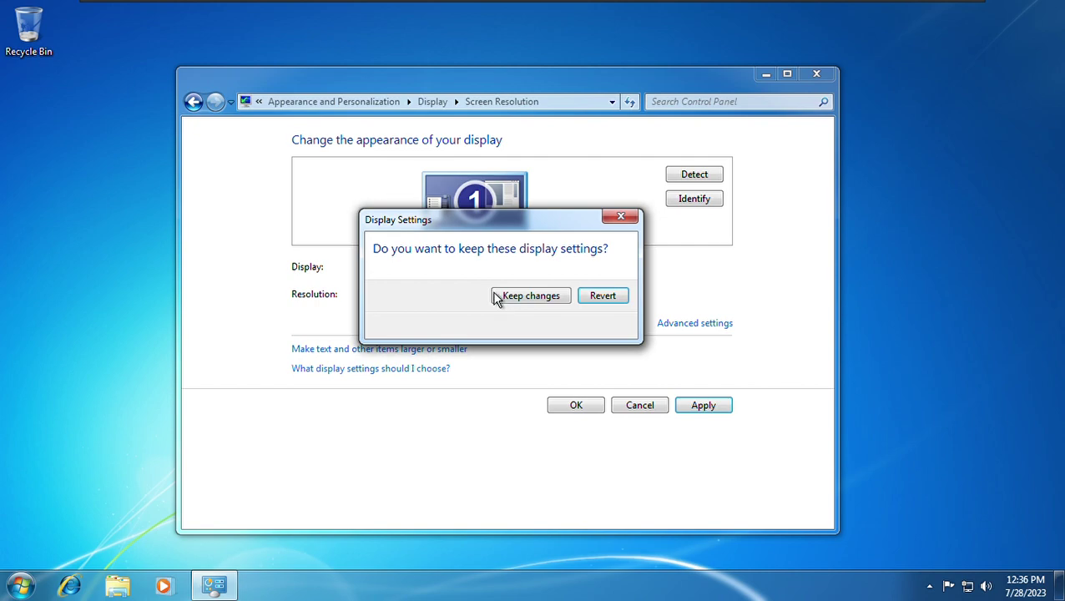
click(518, 299)
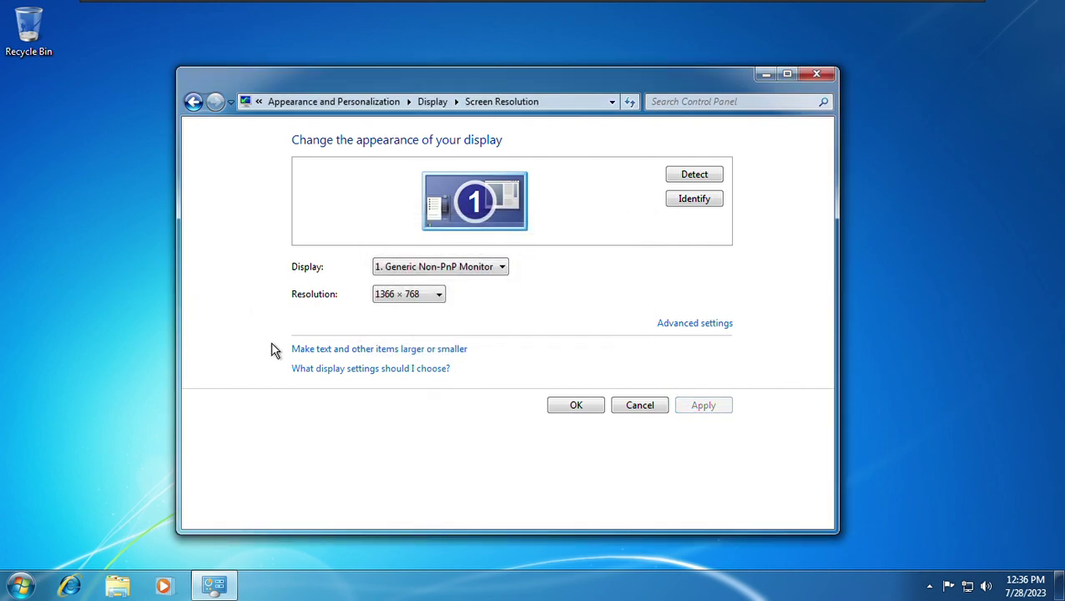
click(25, 586)
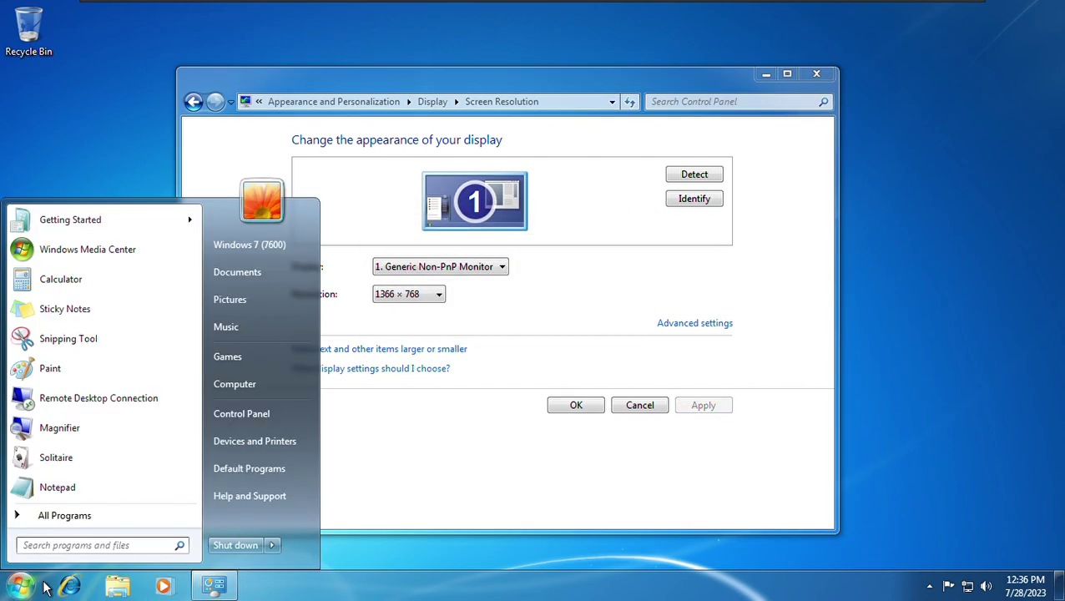
click(29, 587)
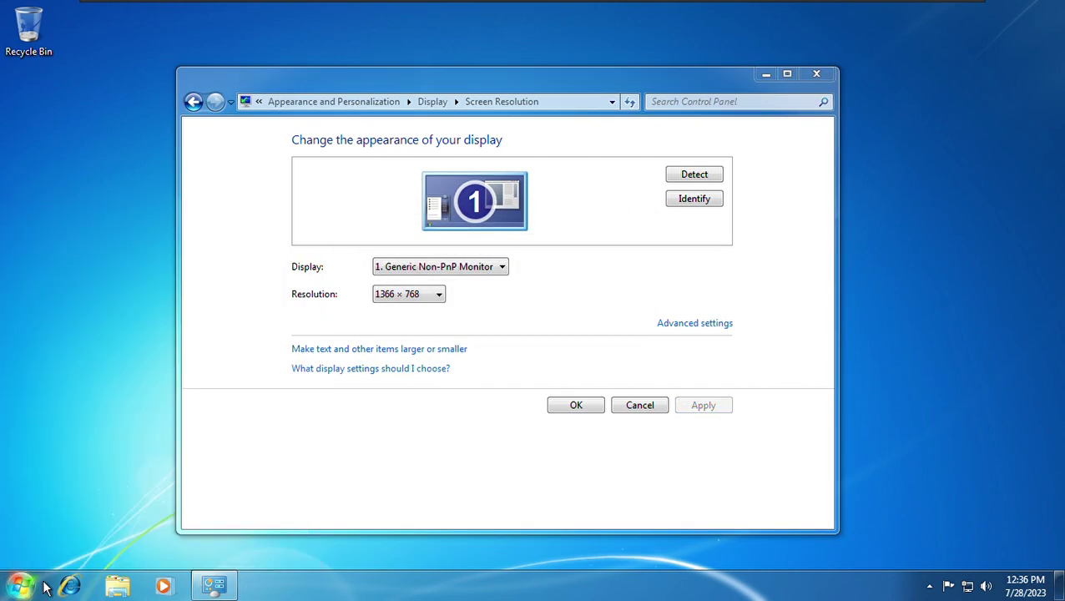
Set the screen resolution to 1280 × 1024, keep the change and view the Start menu at that size
click(418, 296)
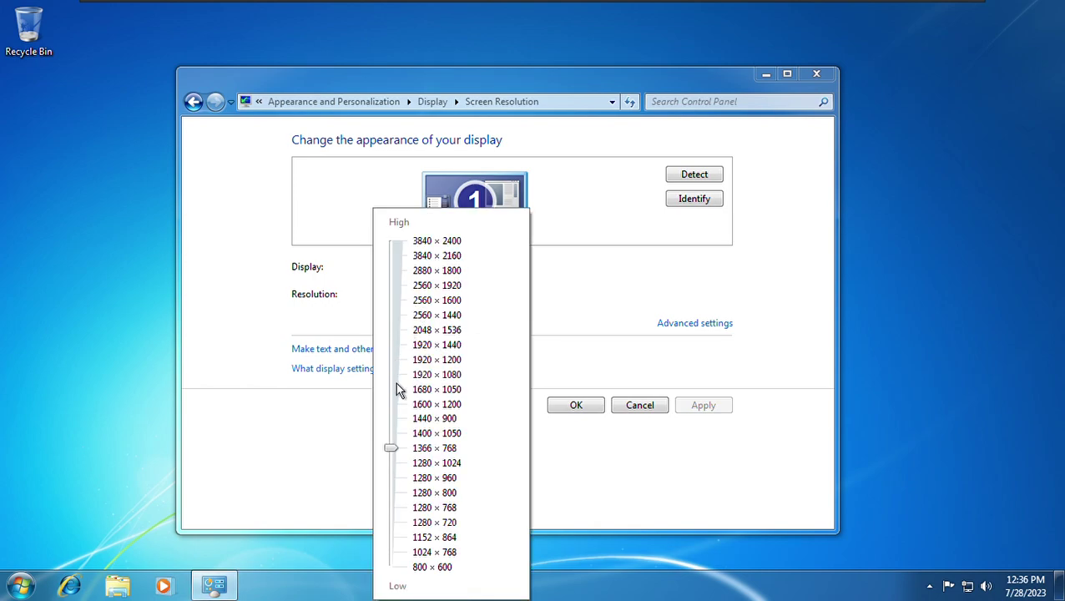
click(407, 476)
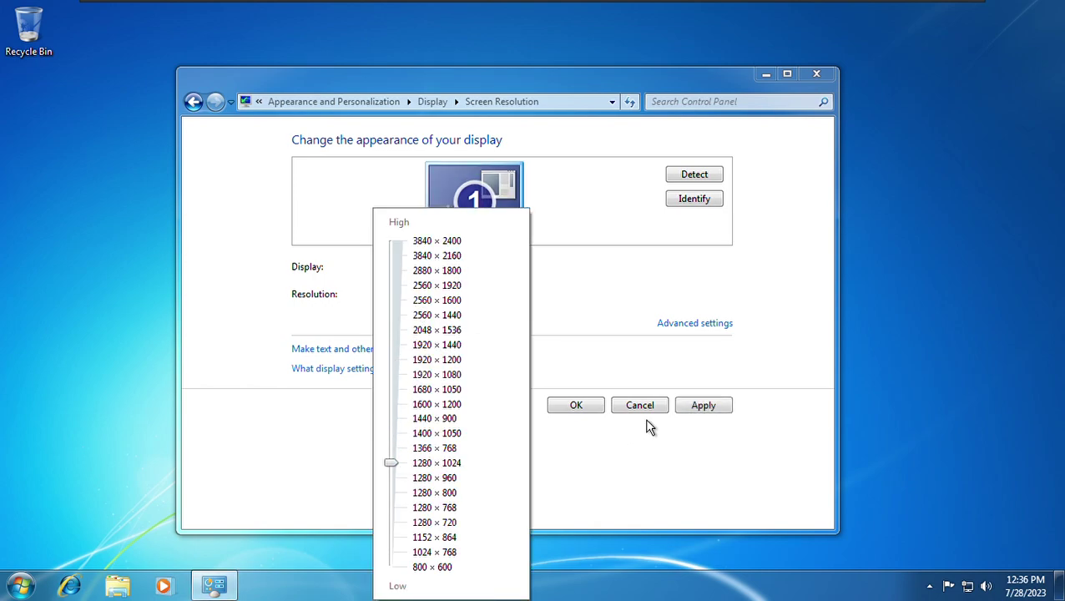
click(702, 417)
click(701, 413)
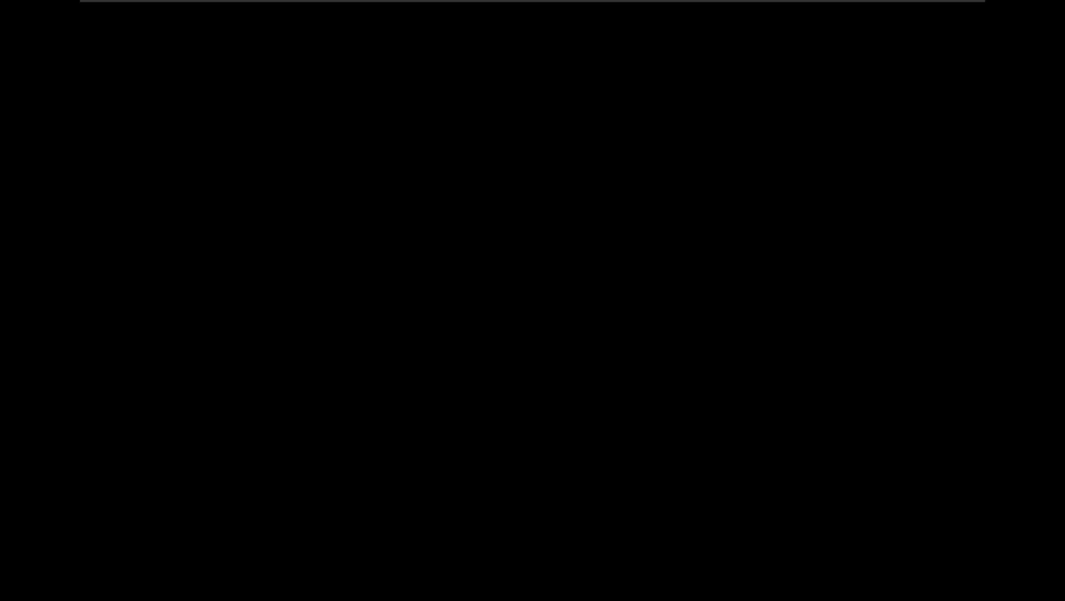
click(549, 241)
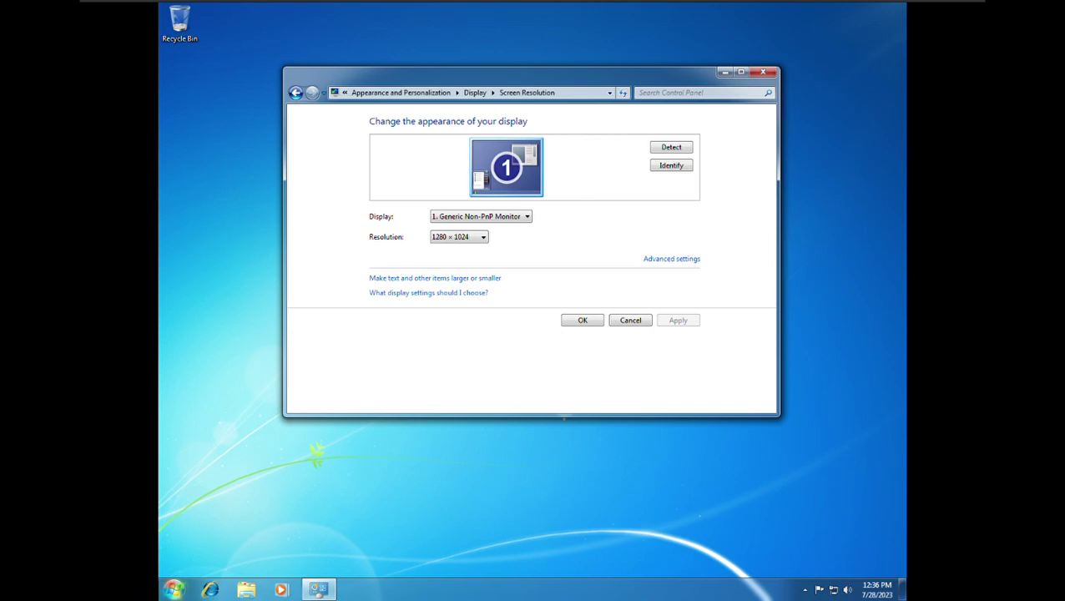
click(174, 589)
click(173, 590)
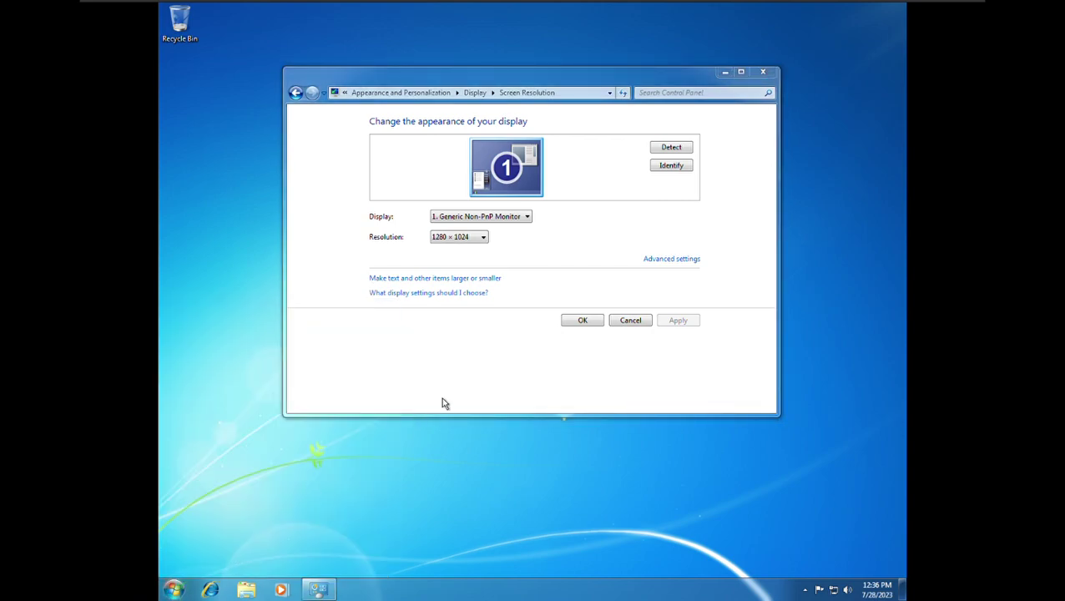
Set the screen resolution to 1280 × 960, keep the change and view the Start menu at that size
click(469, 241)
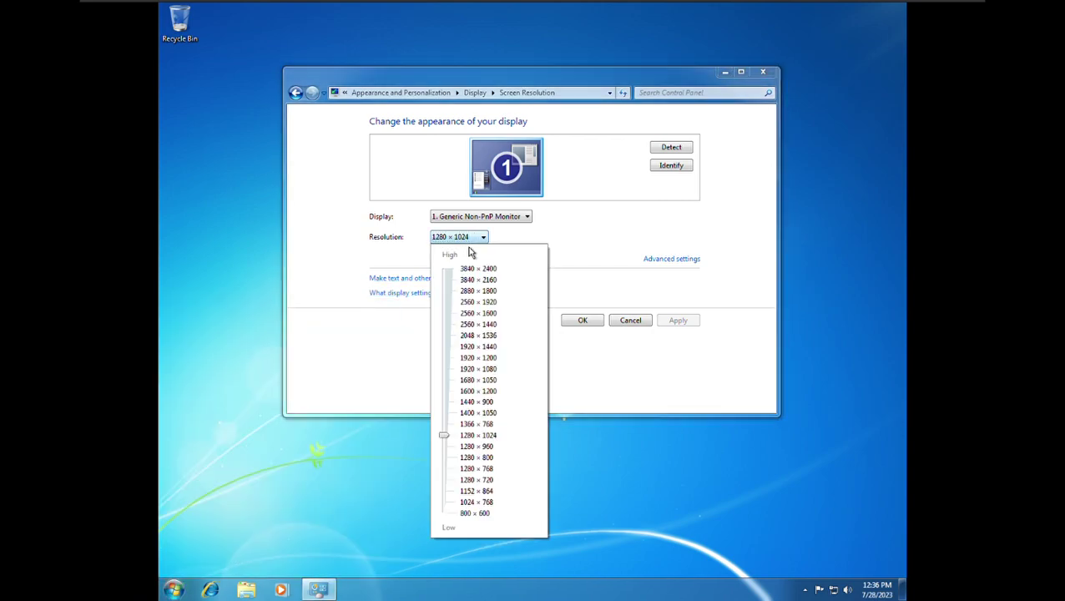
click(454, 459)
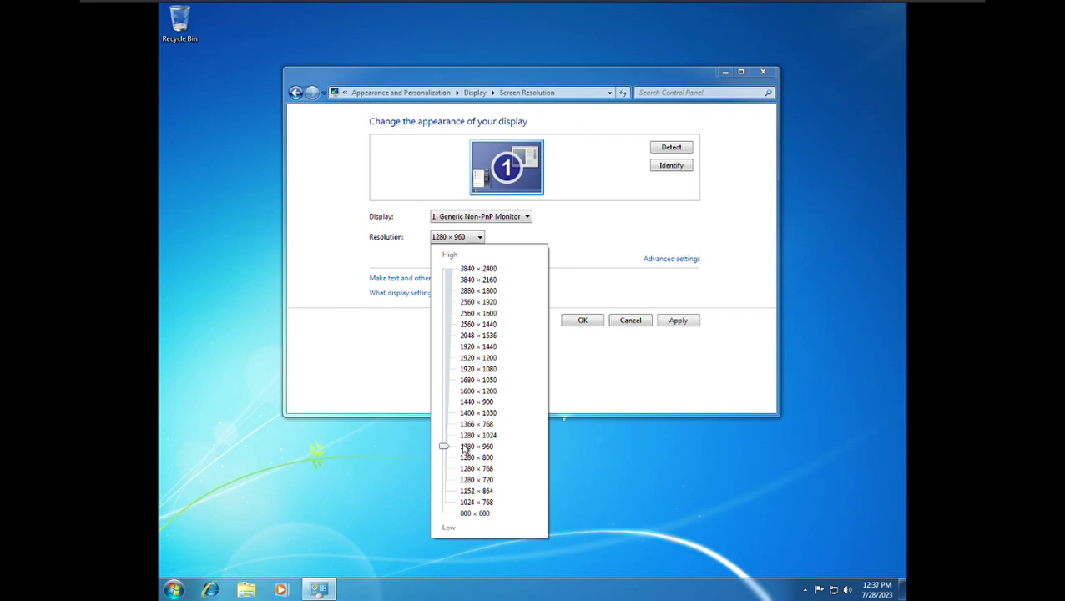
click(682, 334)
click(679, 322)
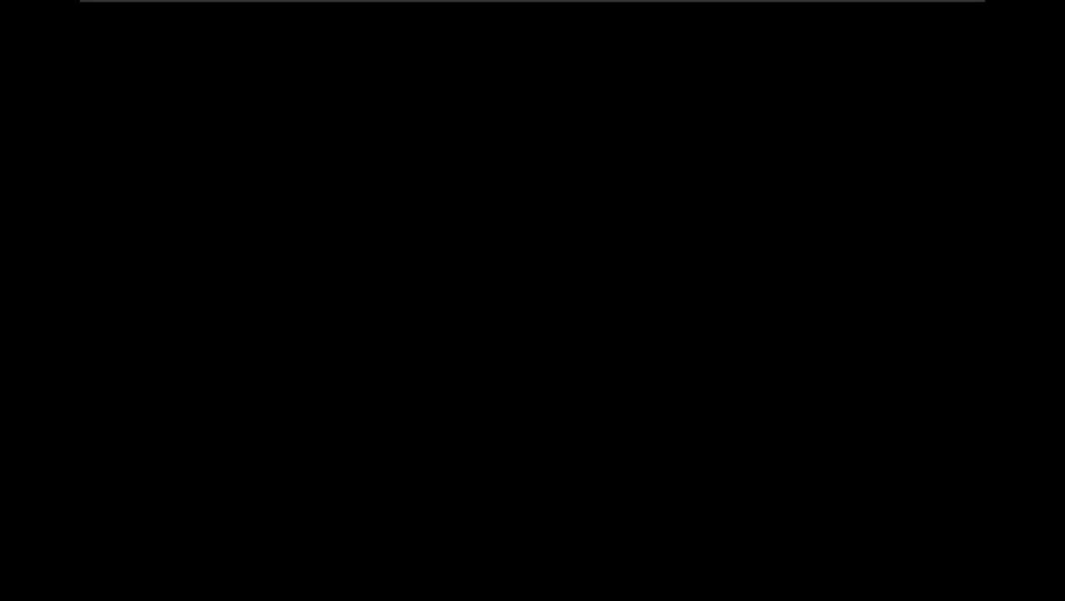
click(558, 251)
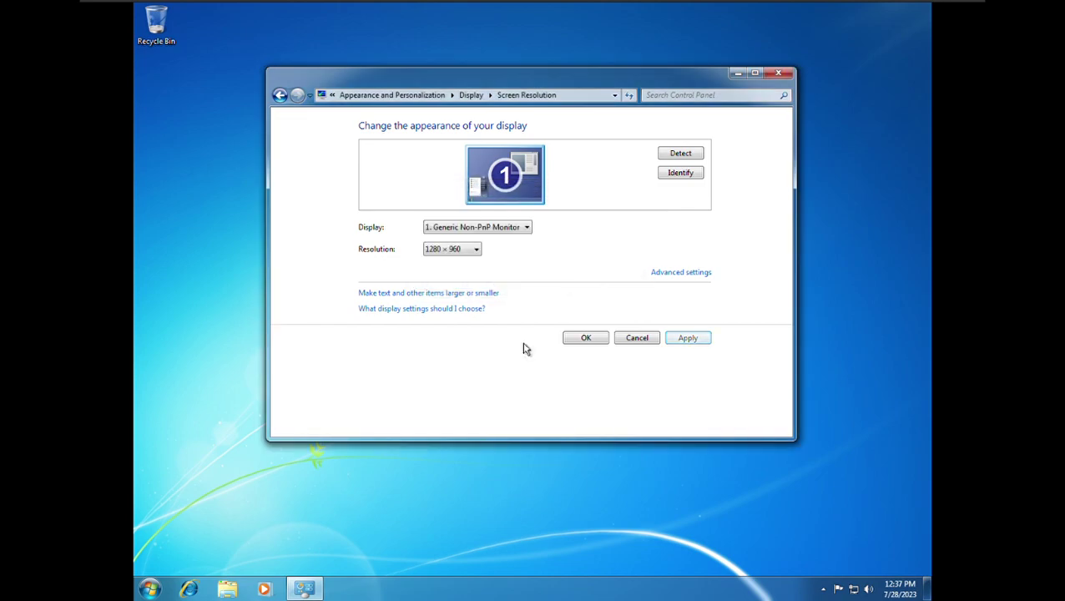
click(151, 591)
click(152, 591)
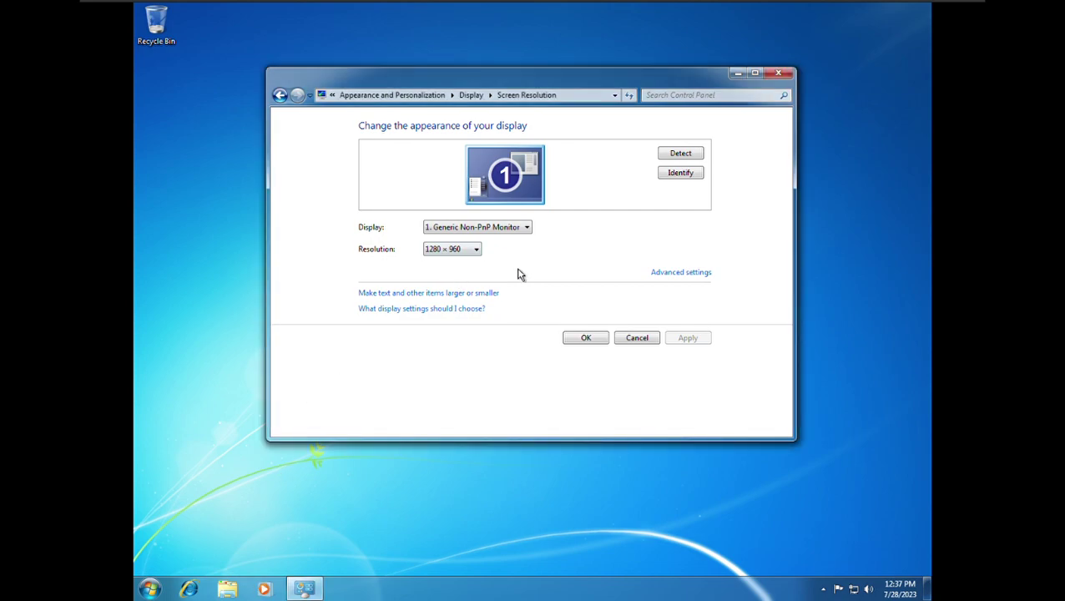
Set the screen resolution to 1280 × 800, keep the change and view the Start menu at that size
click(476, 251)
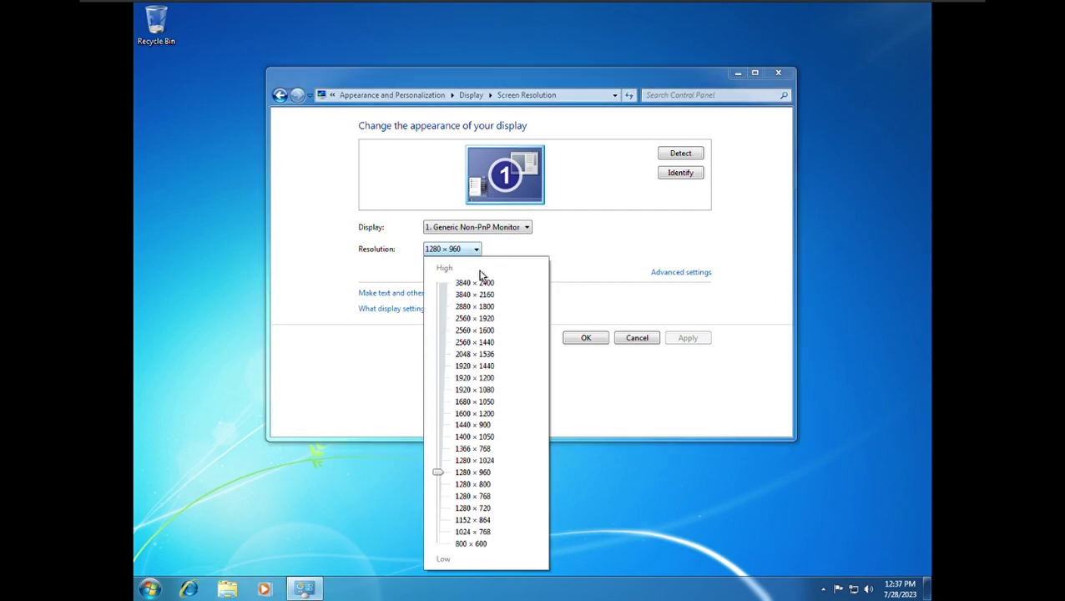
click(438, 497)
click(701, 357)
click(700, 351)
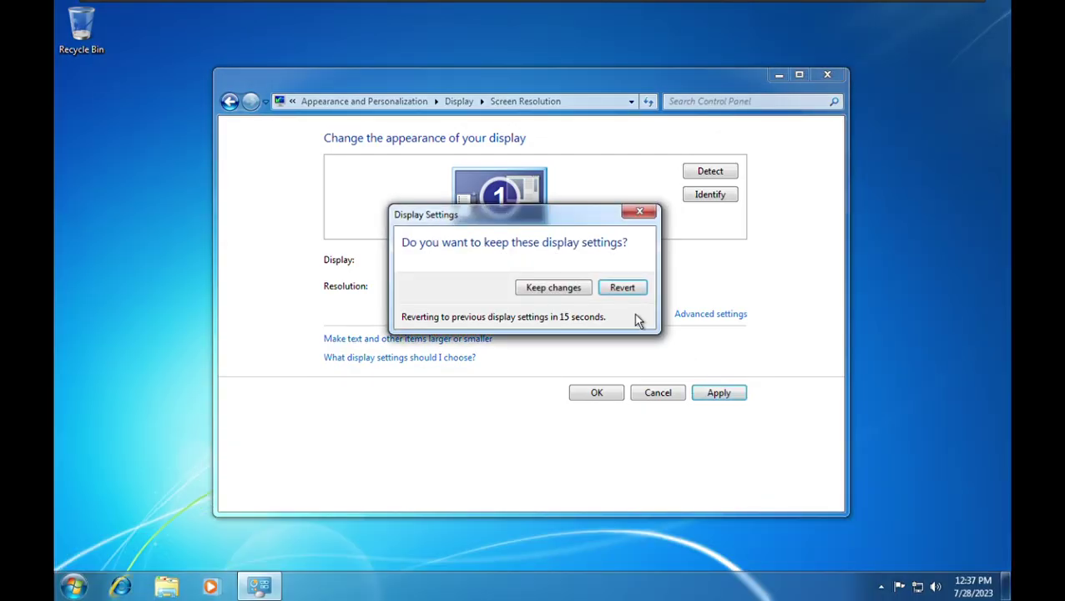
click(582, 293)
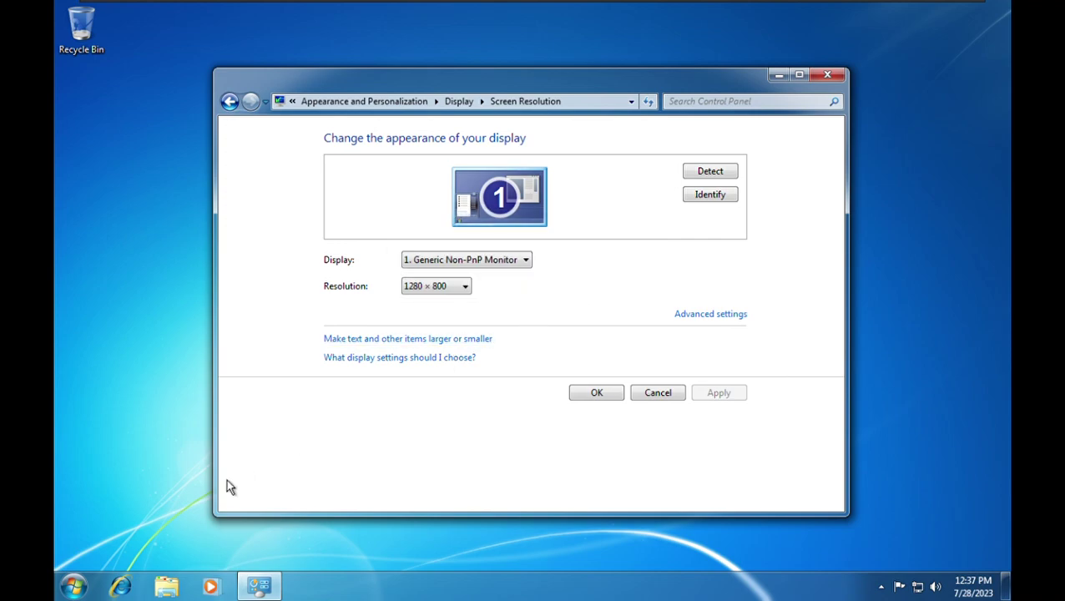
click(74, 587)
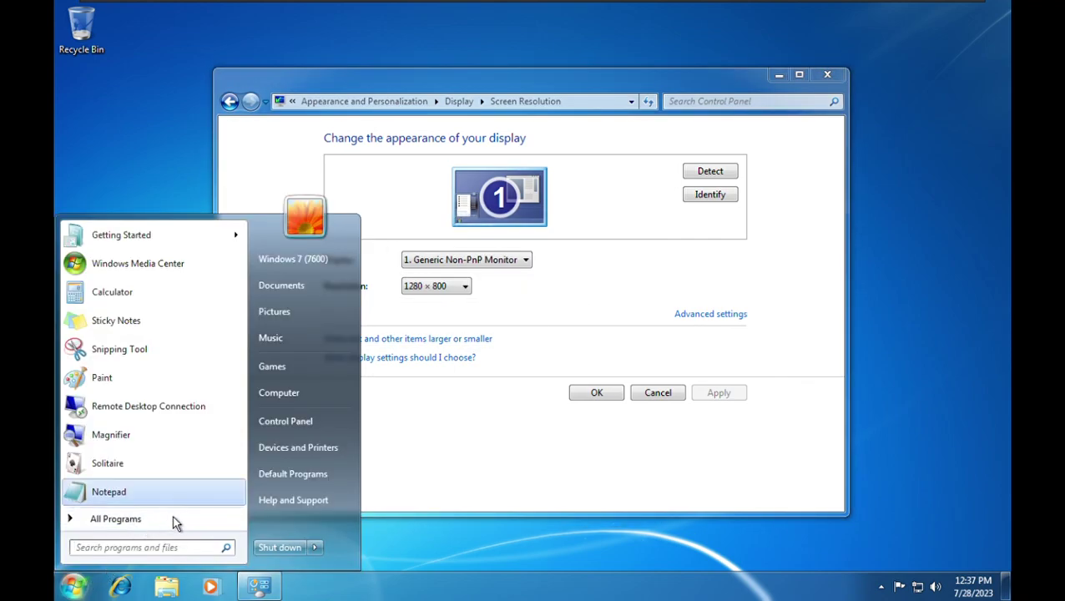
click(149, 535)
click(149, 532)
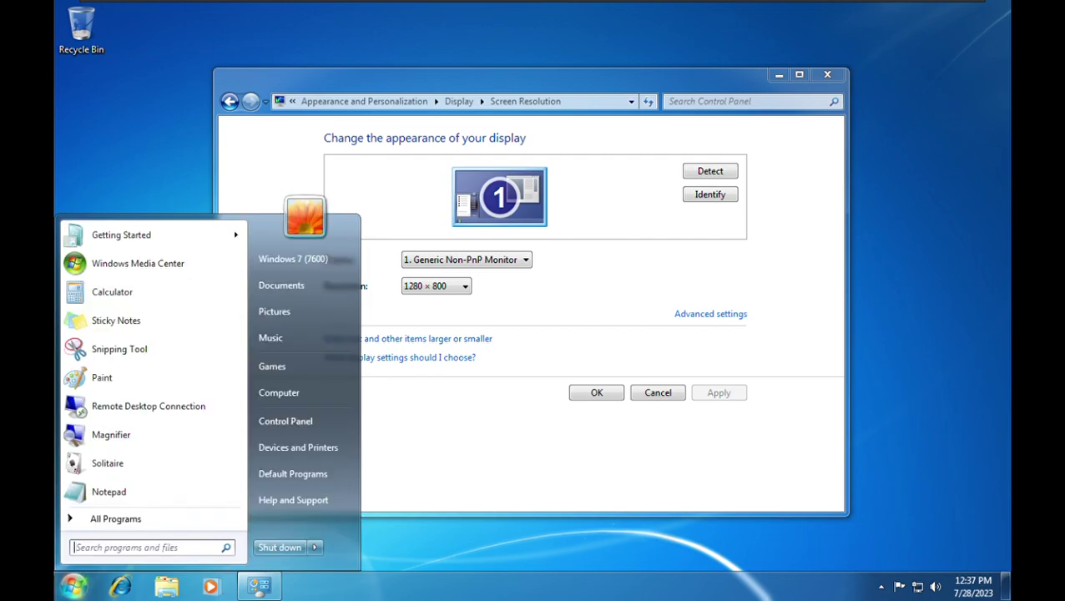
Set the screen resolution to 1280 × 768, keep the change and view the Start menu at that size
click(488, 315)
click(465, 287)
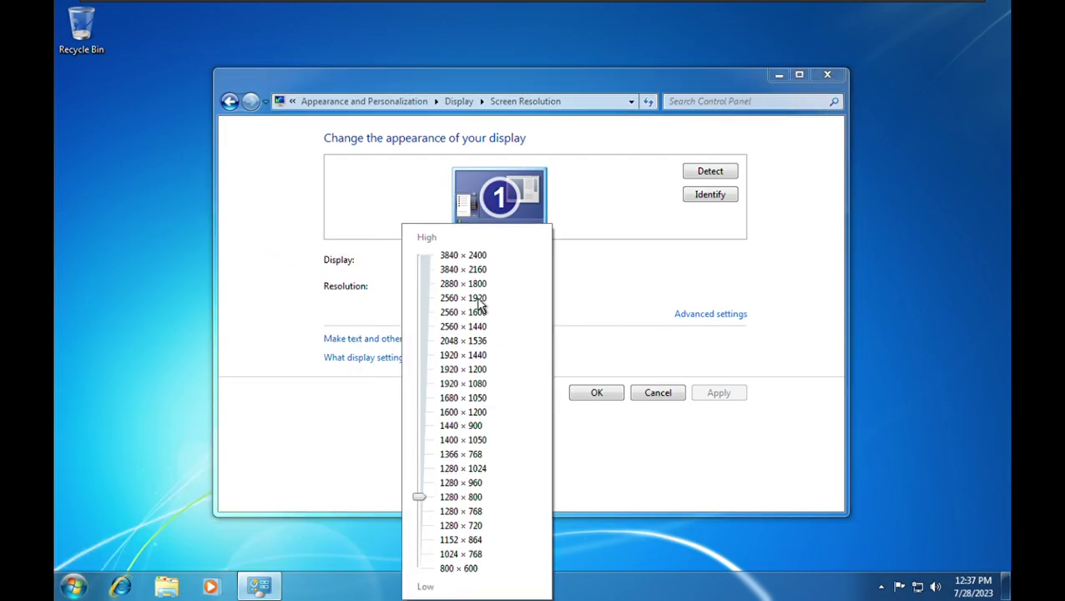
click(435, 516)
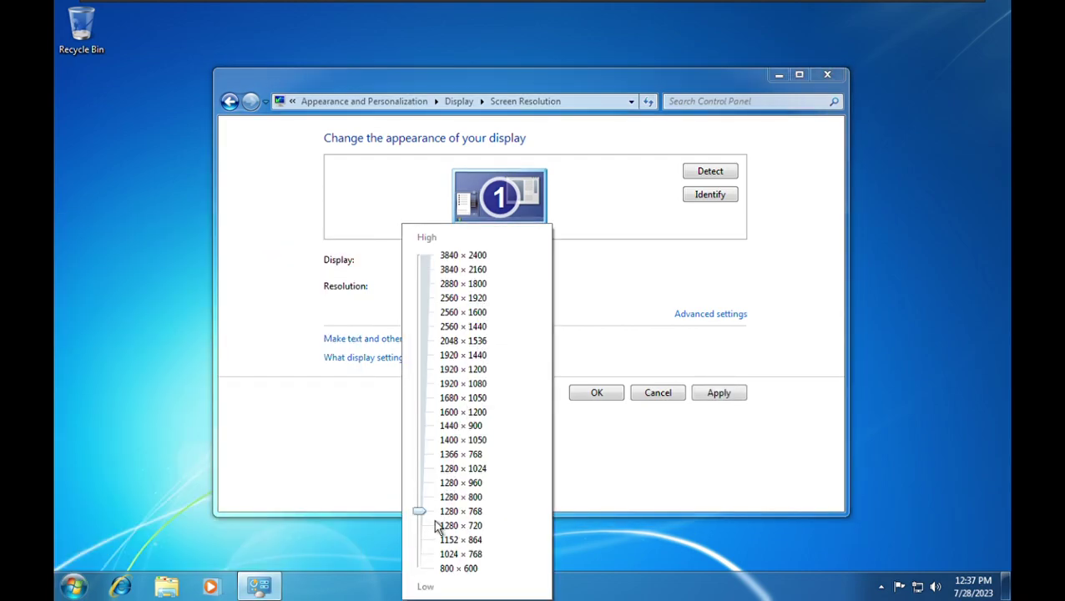
click(719, 394)
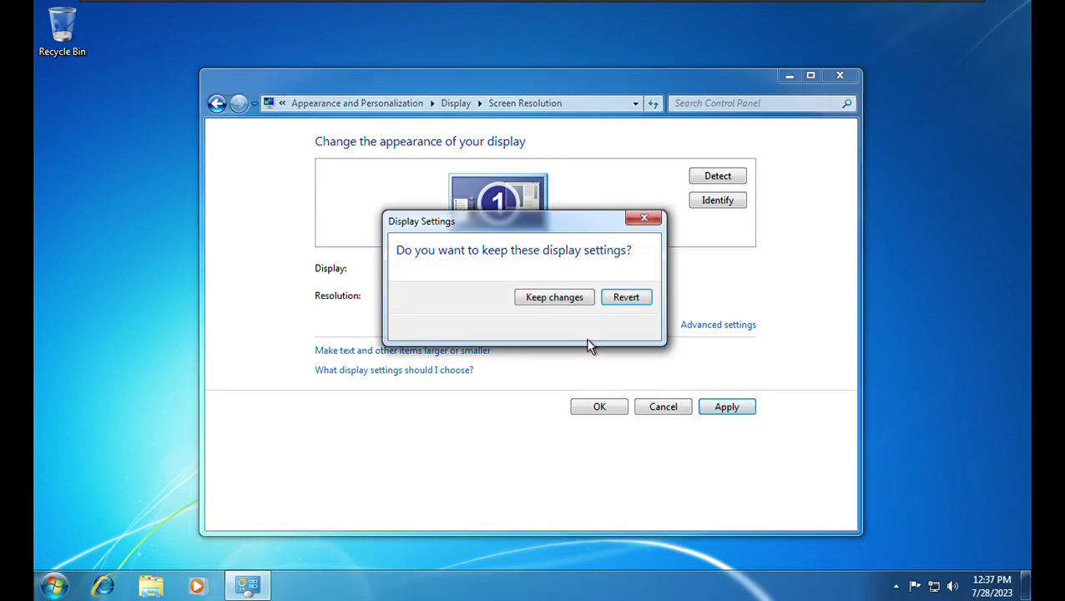
click(565, 302)
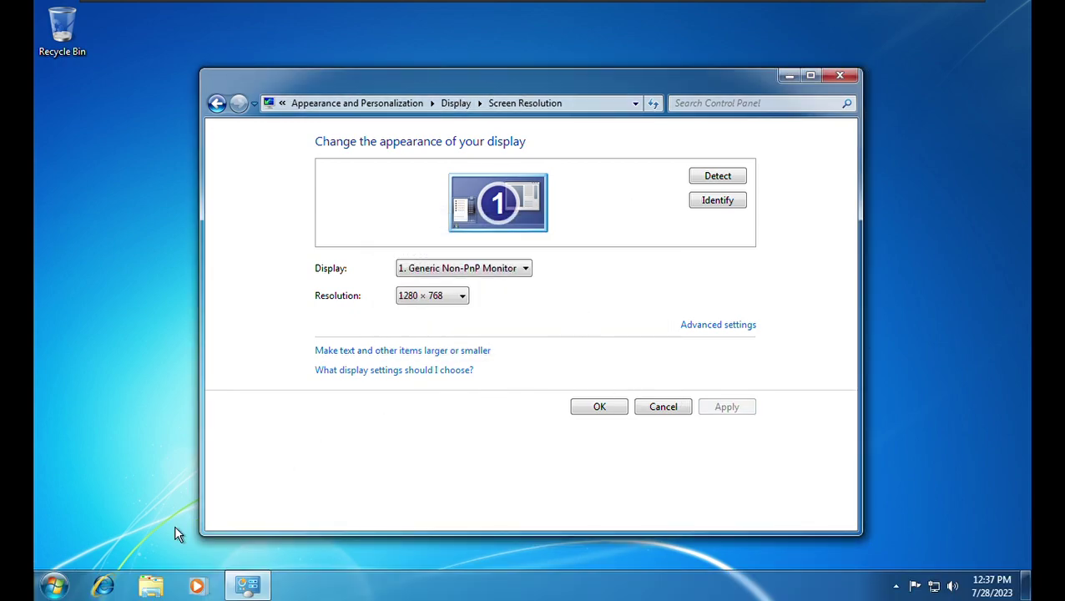
click(59, 590)
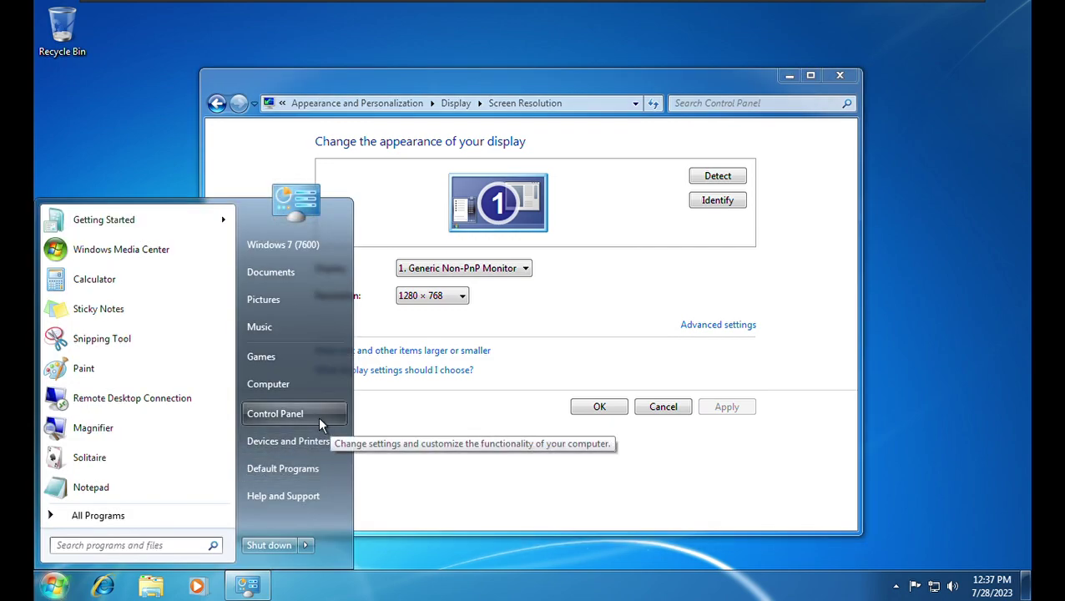
Set the screen resolution to 1280 × 720, keep the change and view the Start menu at that size
click(433, 304)
click(432, 304)
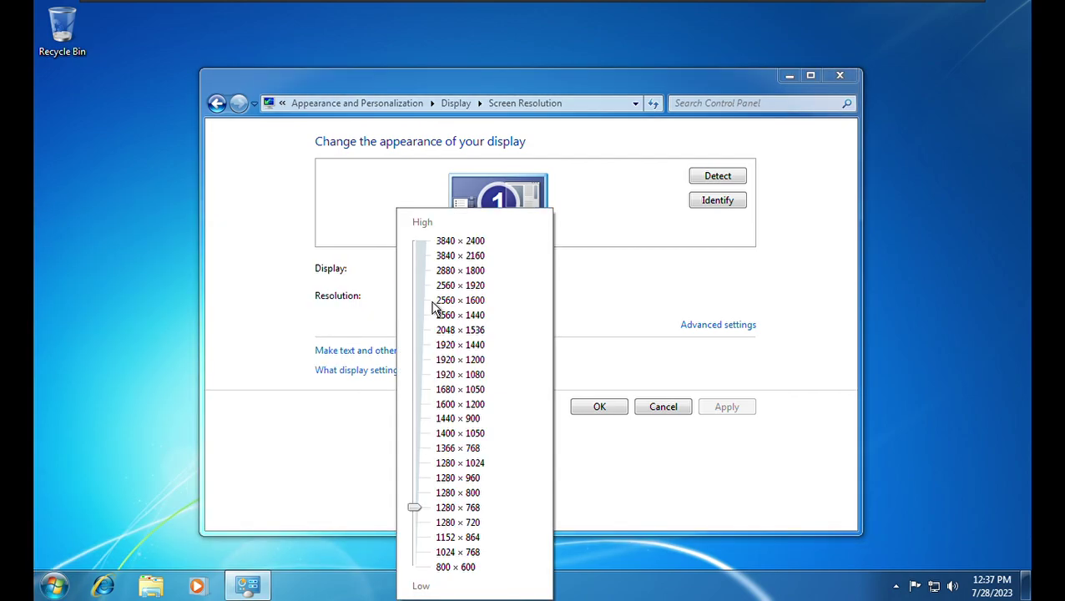
click(431, 525)
click(747, 431)
click(743, 425)
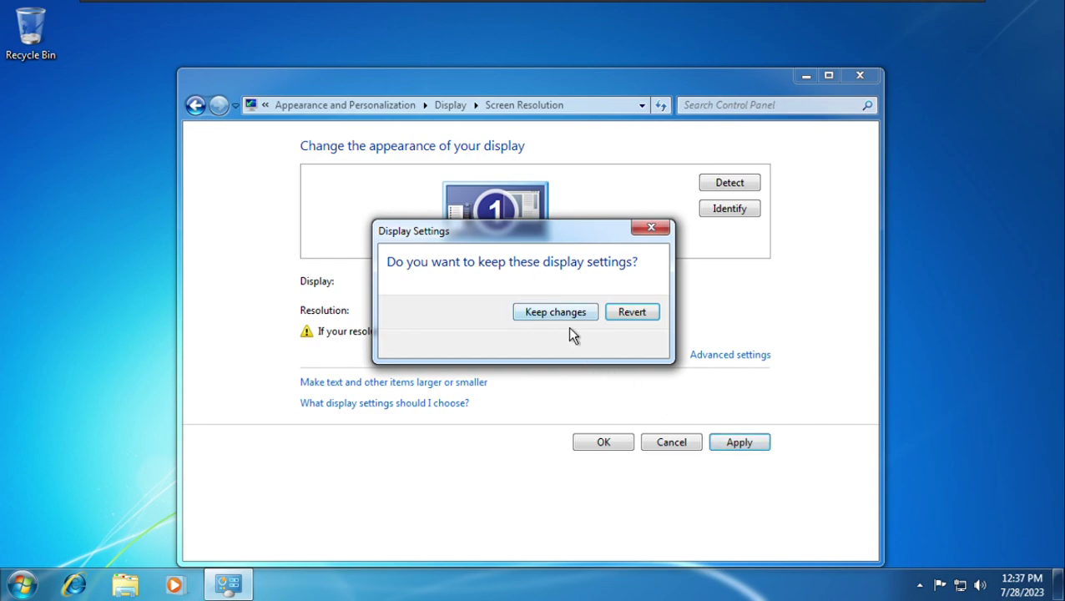
click(561, 314)
drag(475, 83, 420, 52)
click(36, 587)
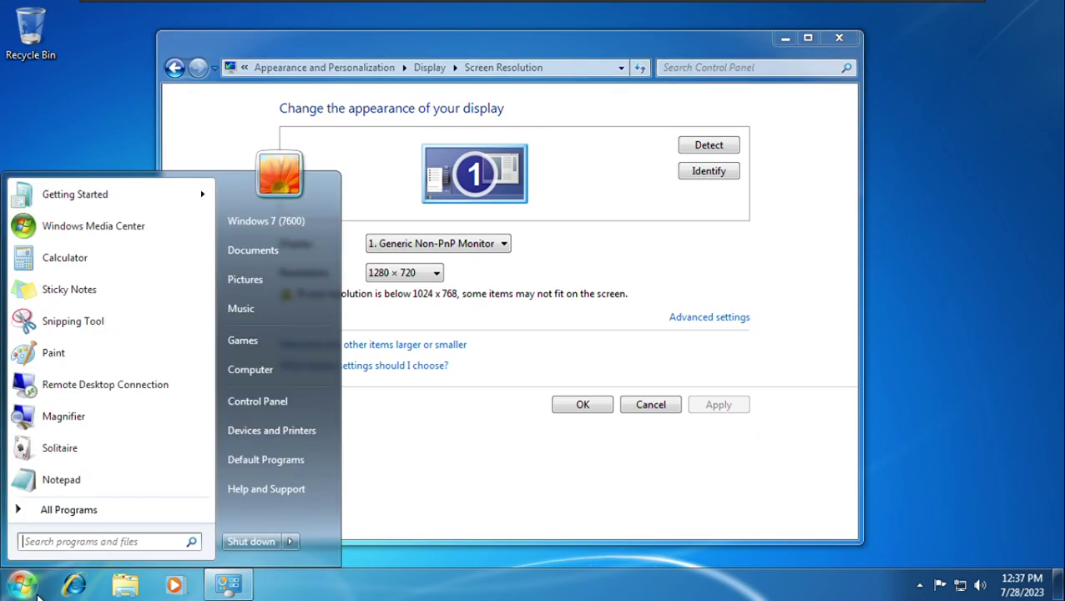
click(34, 588)
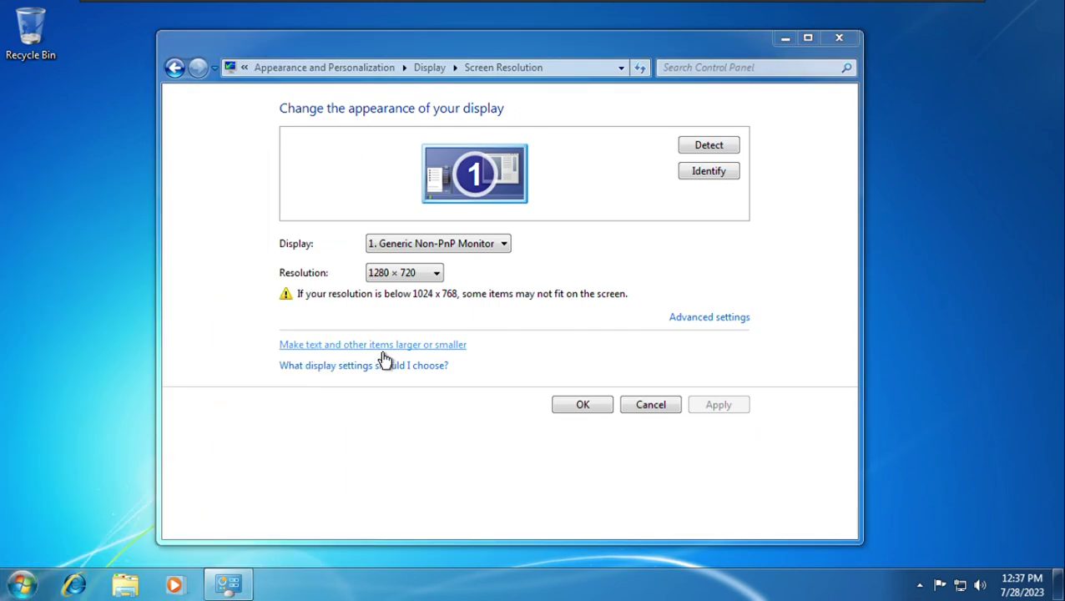
Set the screen resolution to 1152 × 864 and keep the change
click(435, 274)
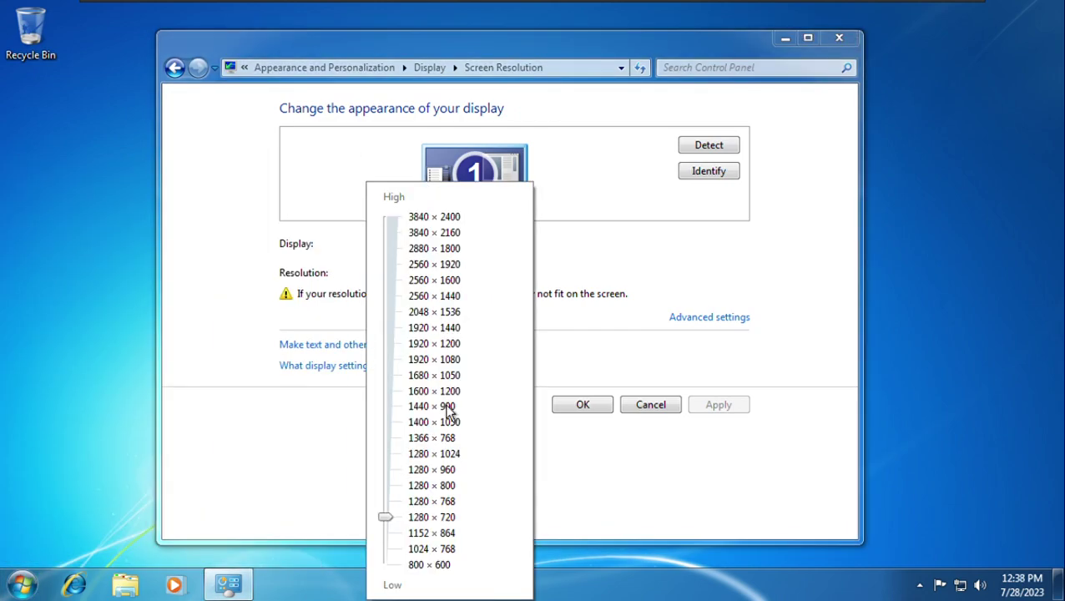
click(399, 551)
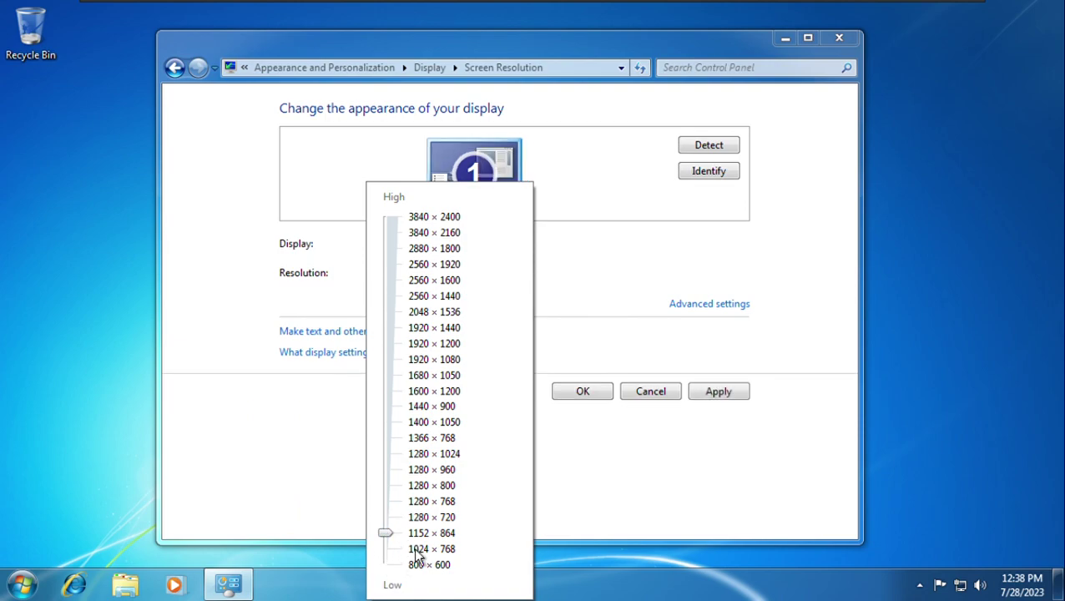
click(717, 400)
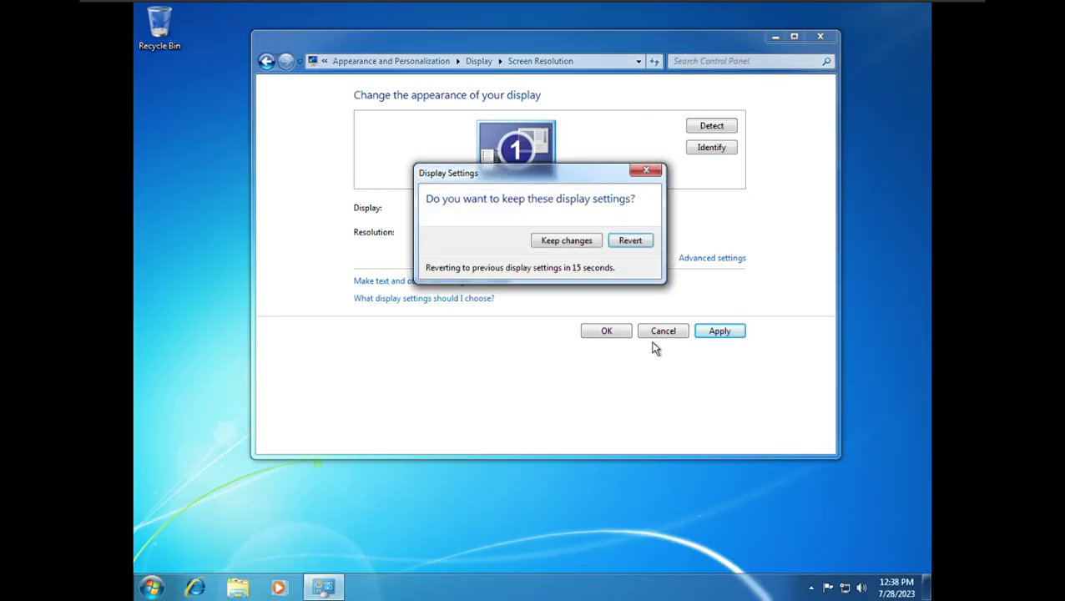
click(582, 244)
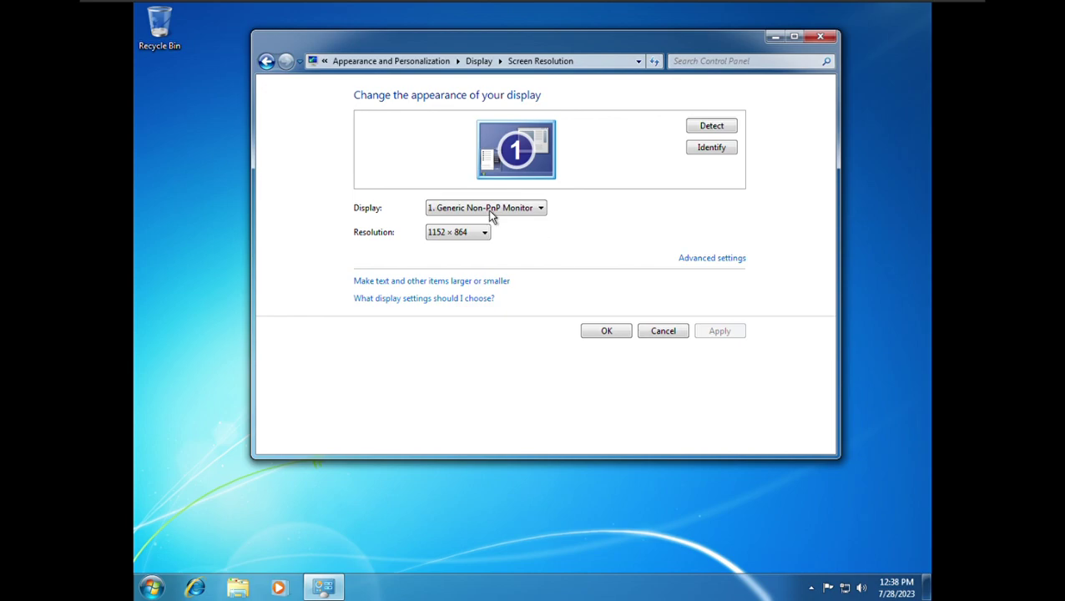
Set the screen resolution to 1024 × 768, keep the change and view the Start menu at that size
click(459, 234)
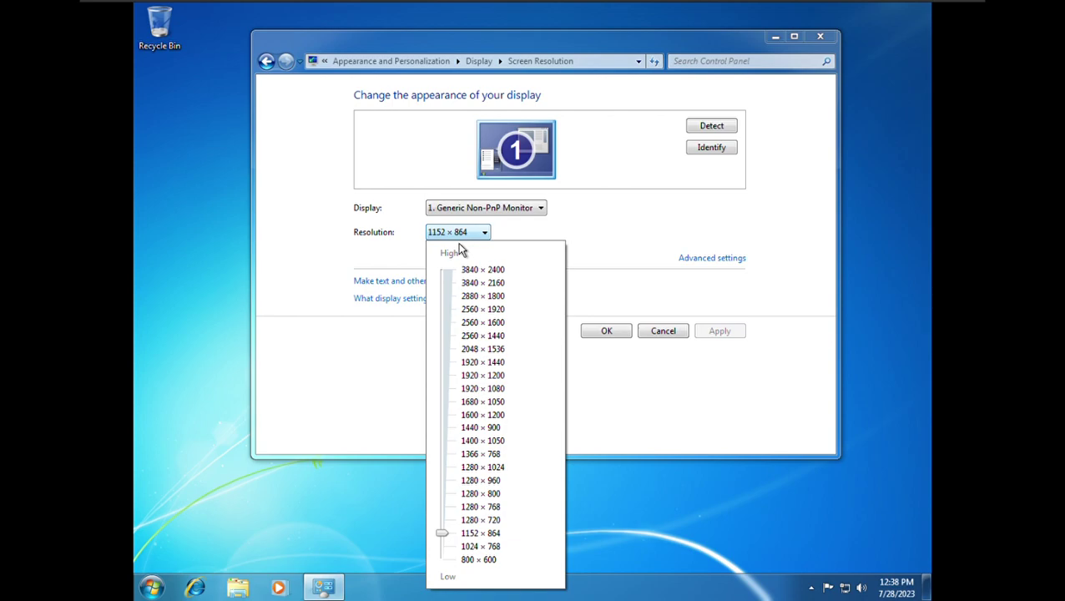
click(456, 561)
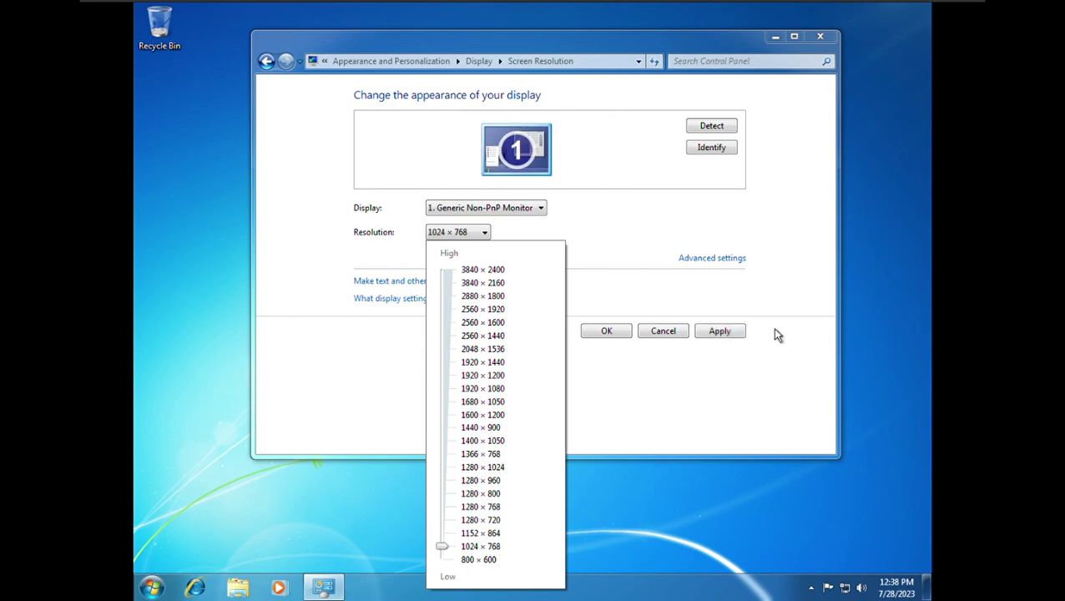
click(720, 334)
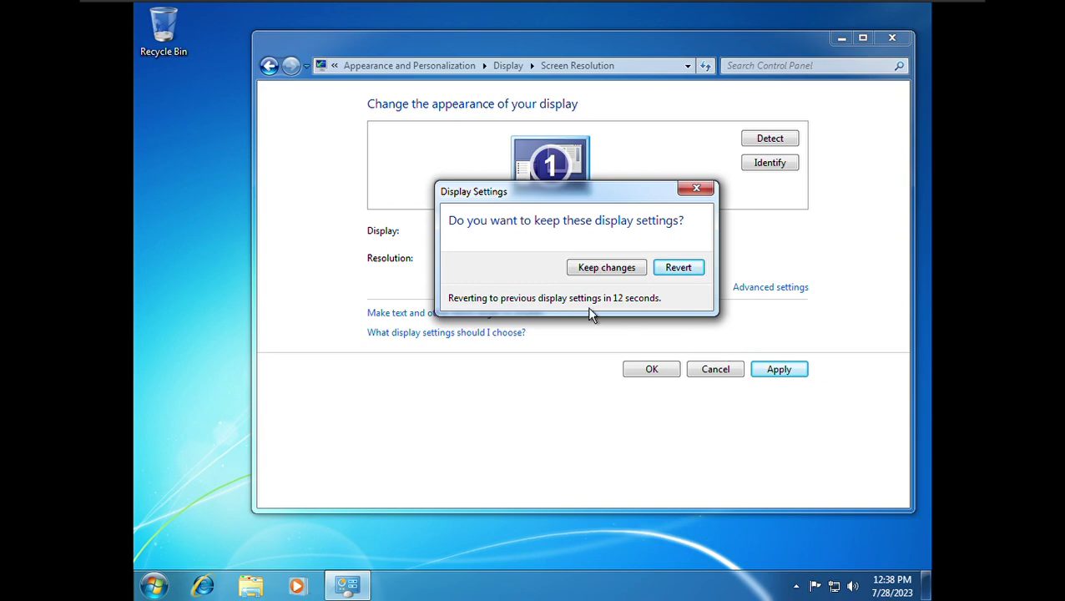
click(587, 272)
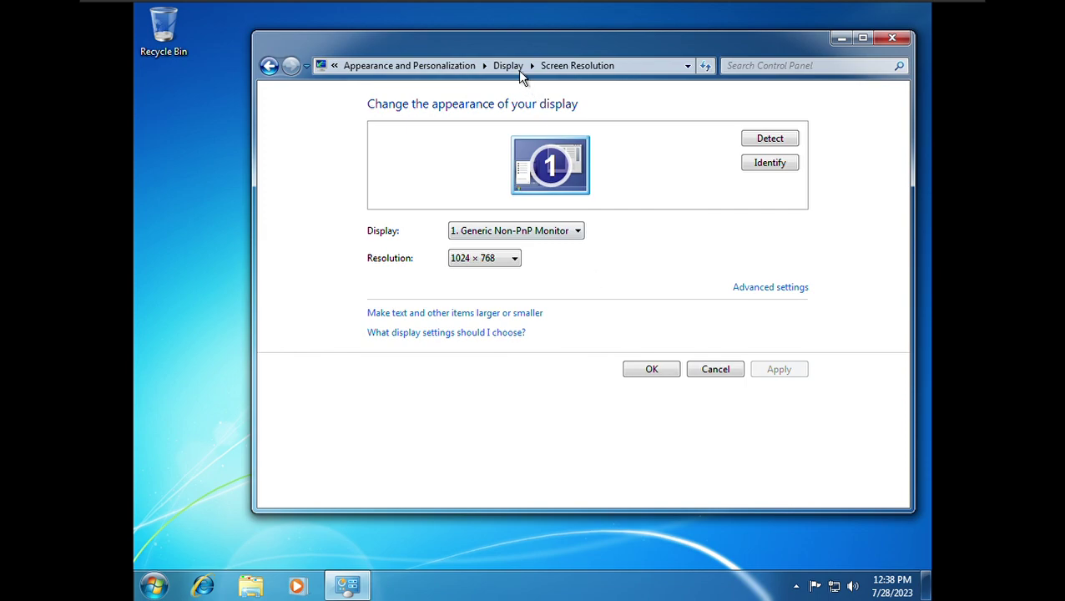
drag(487, 56, 429, 57)
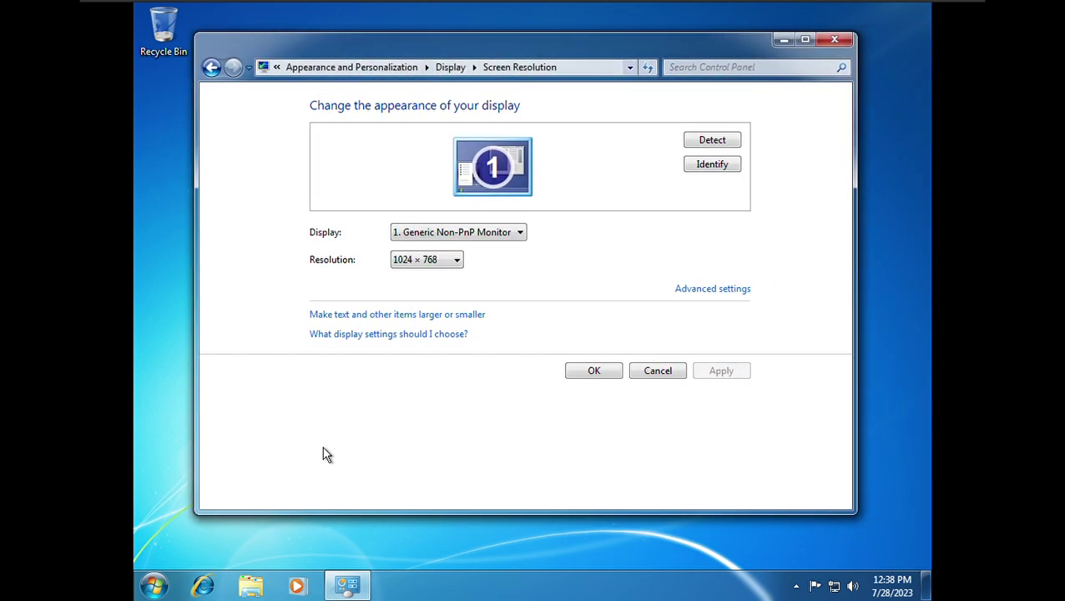
click(154, 585)
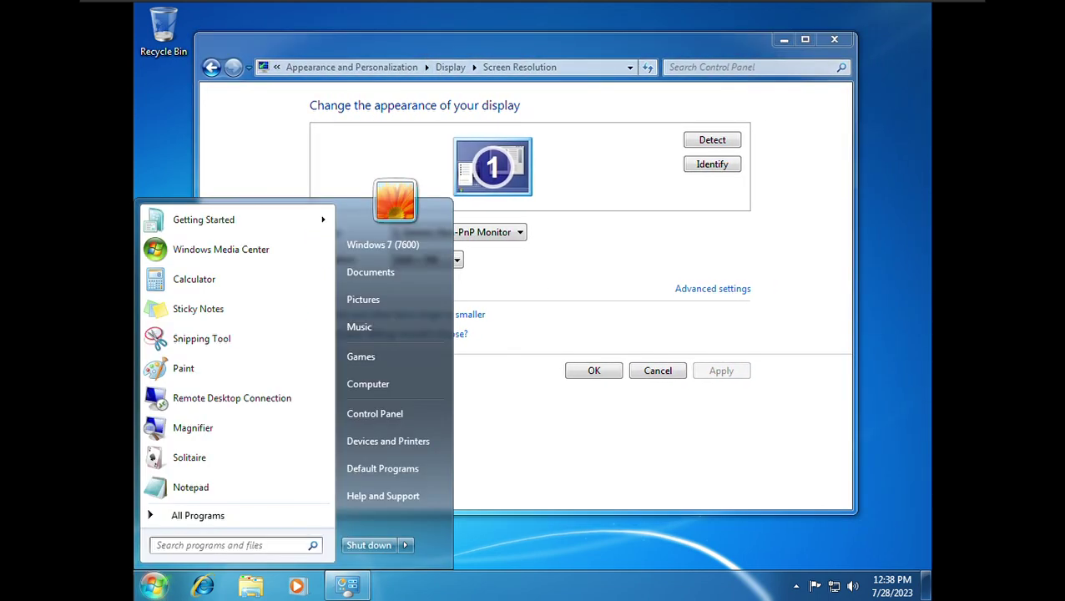
key(Escape)
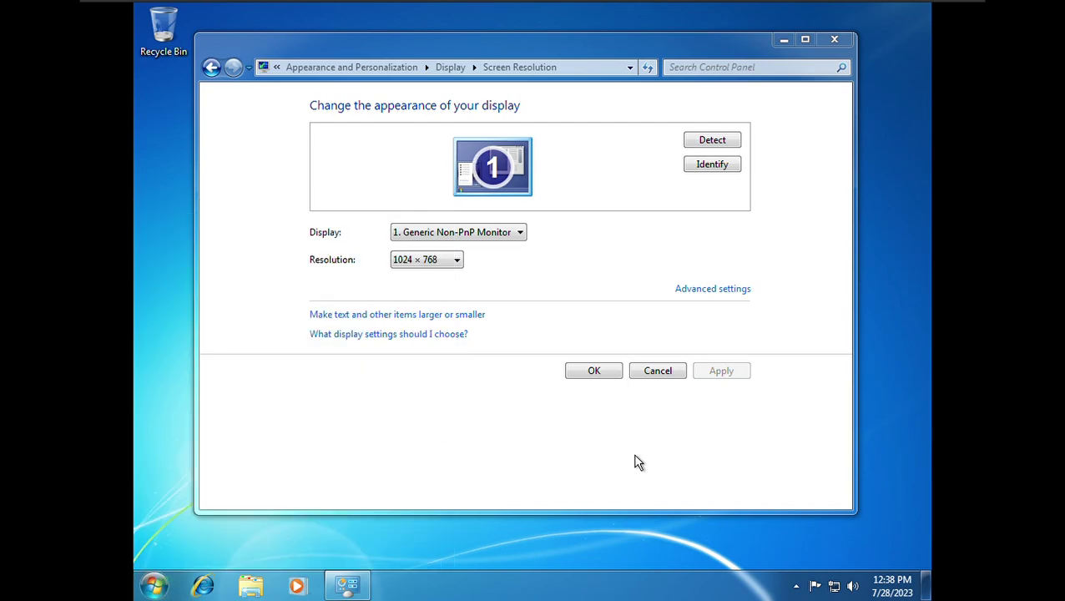
Set the screen resolution to 800 × 600 and keep the change
click(455, 266)
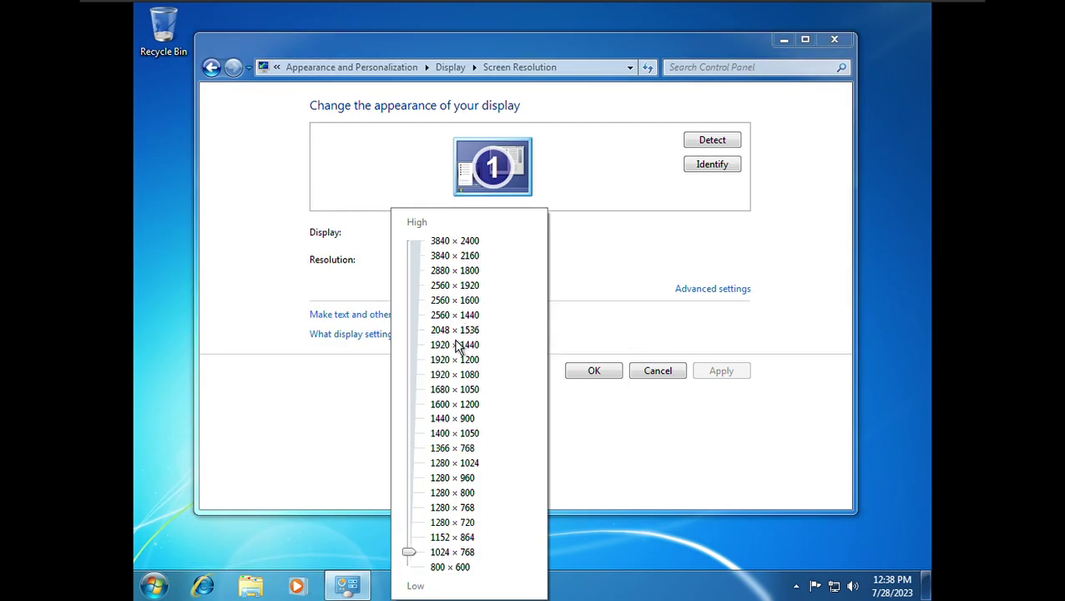
click(410, 578)
click(735, 405)
click(727, 389)
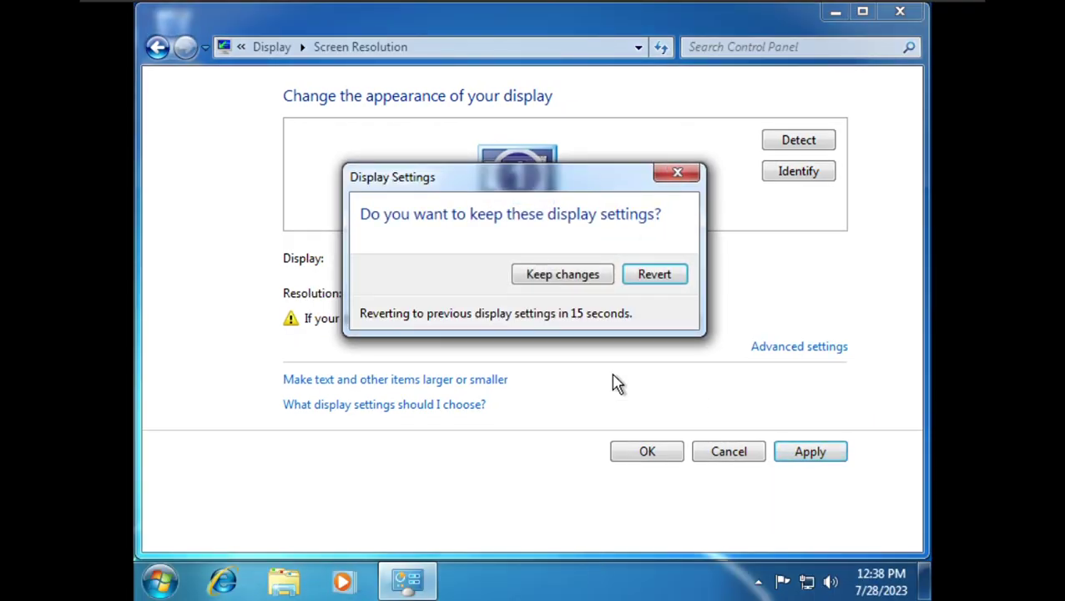
click(559, 280)
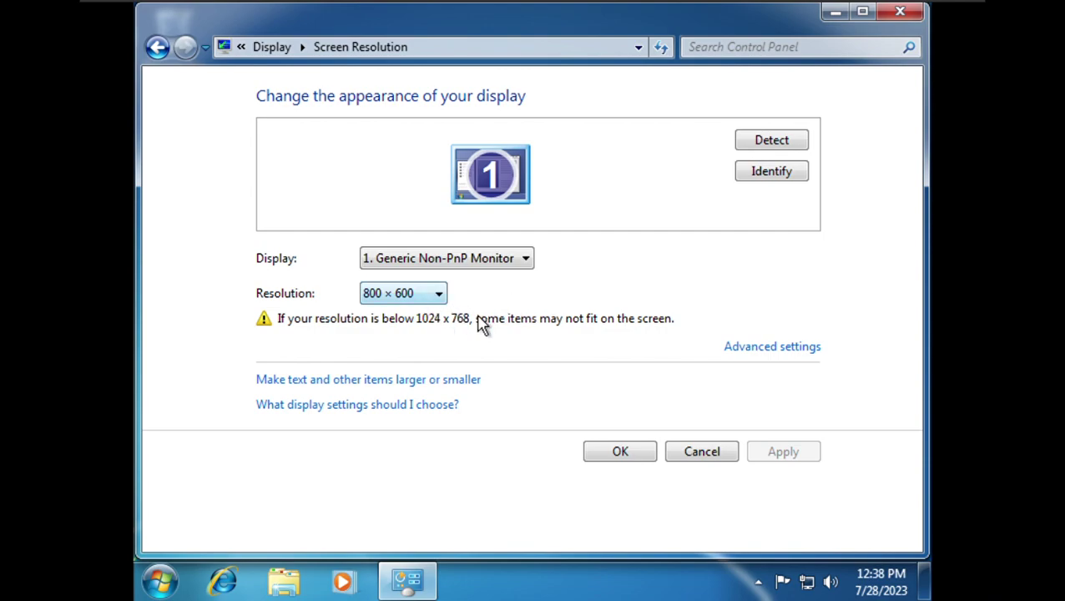
Set the screen resolution back to 1366 × 768, keep the change and close the Control Panel window
click(437, 299)
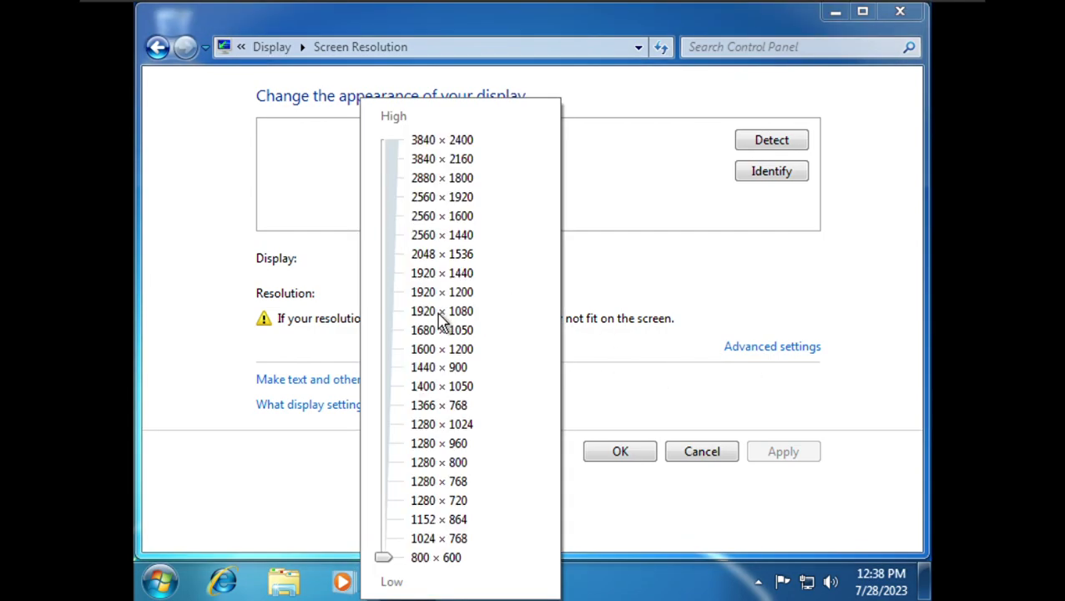
click(410, 405)
click(649, 453)
click(650, 454)
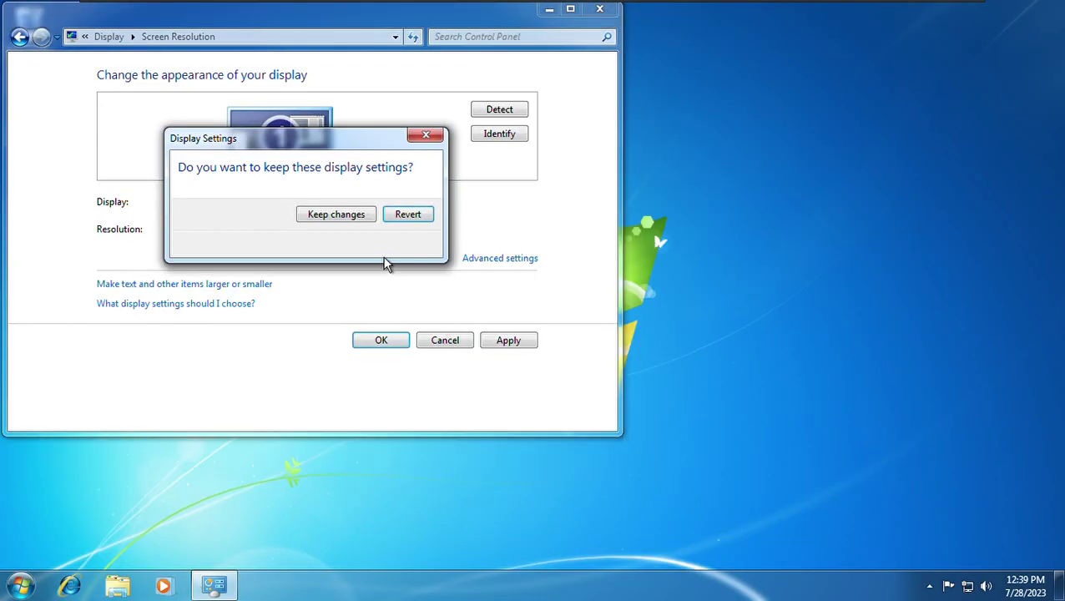
click(356, 219)
key(alt+Left)
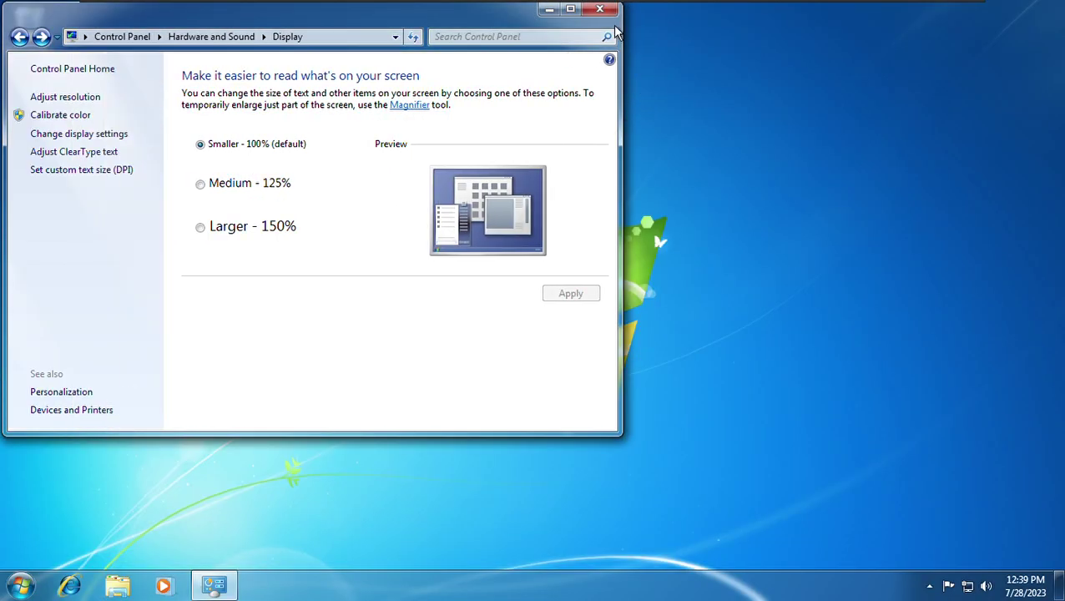
click(600, 8)
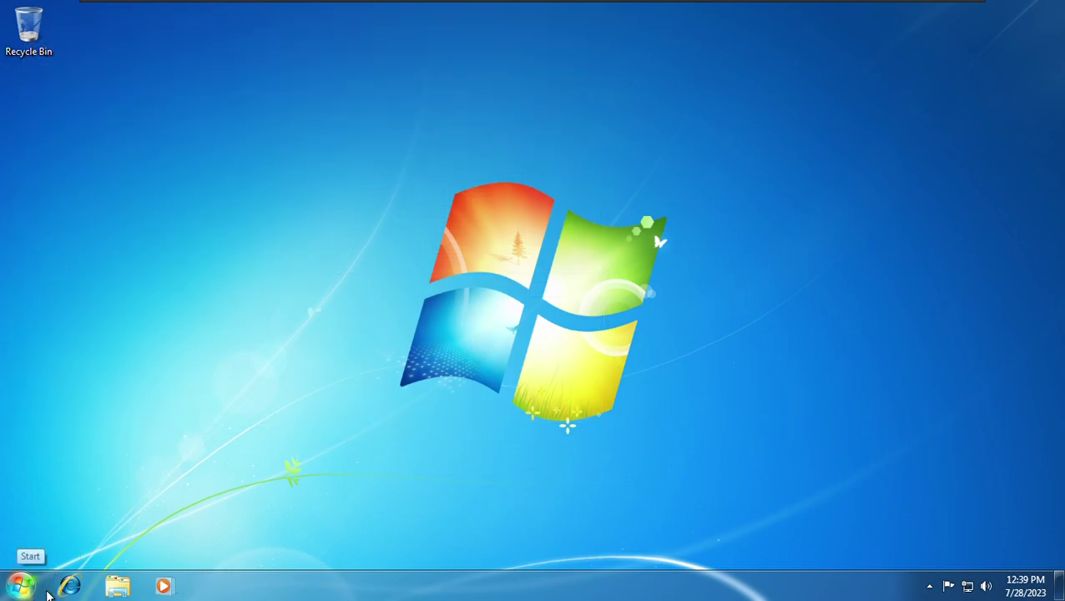
Open Computer in the file explorer, enable Show all folders for the navigation pane and expand the user folder there
click(122, 592)
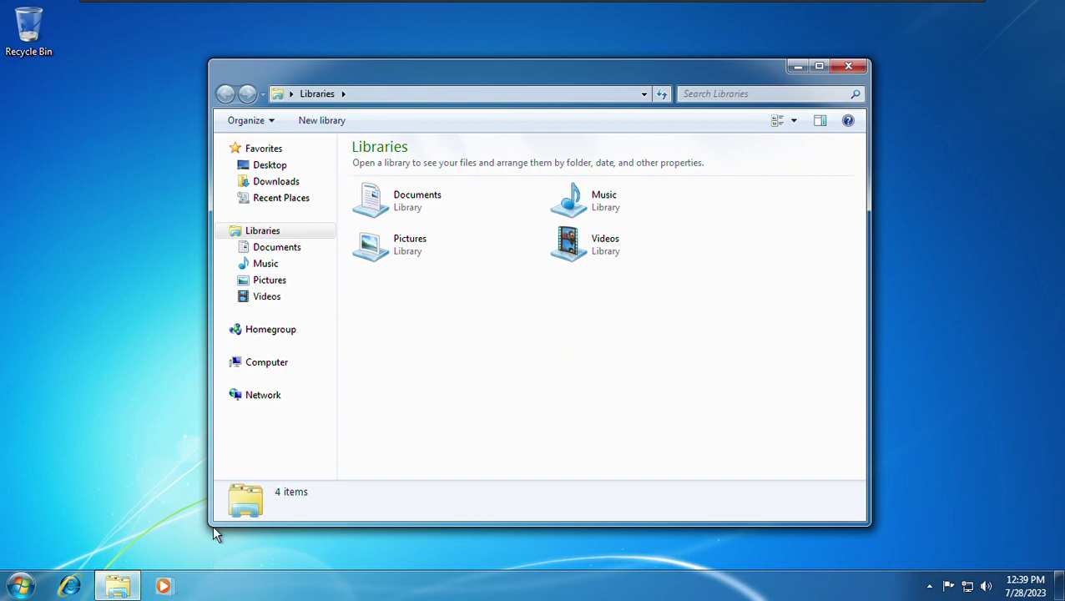
click(260, 373)
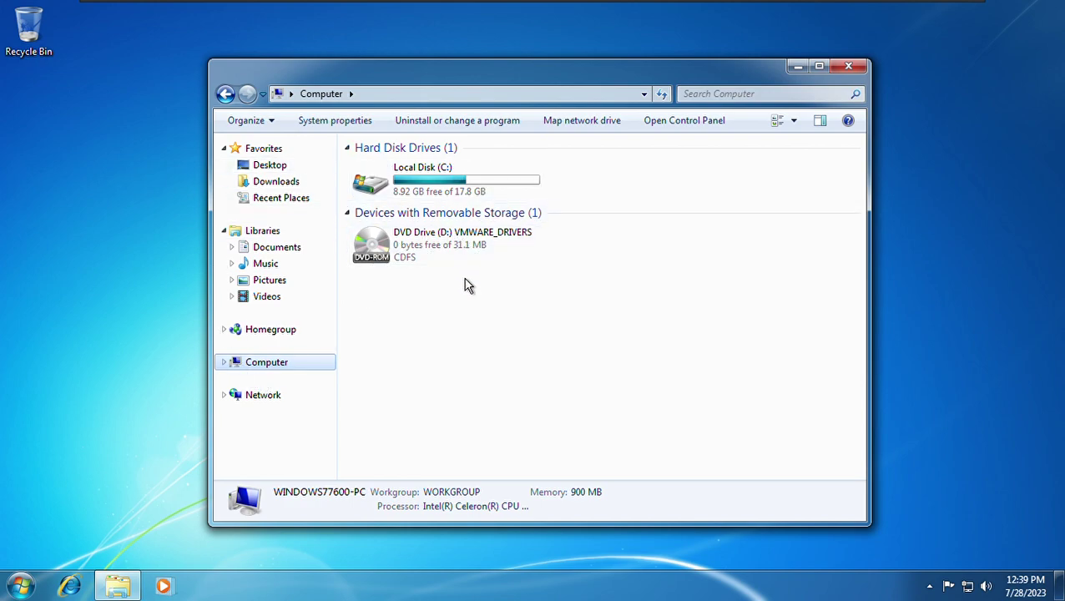
click(265, 125)
click(298, 283)
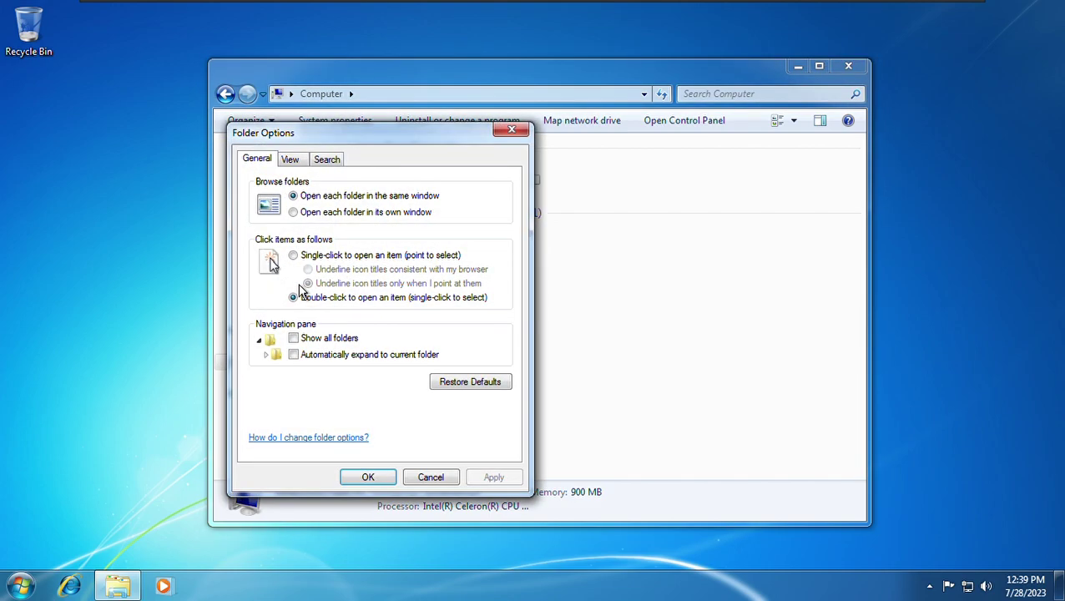
click(294, 338)
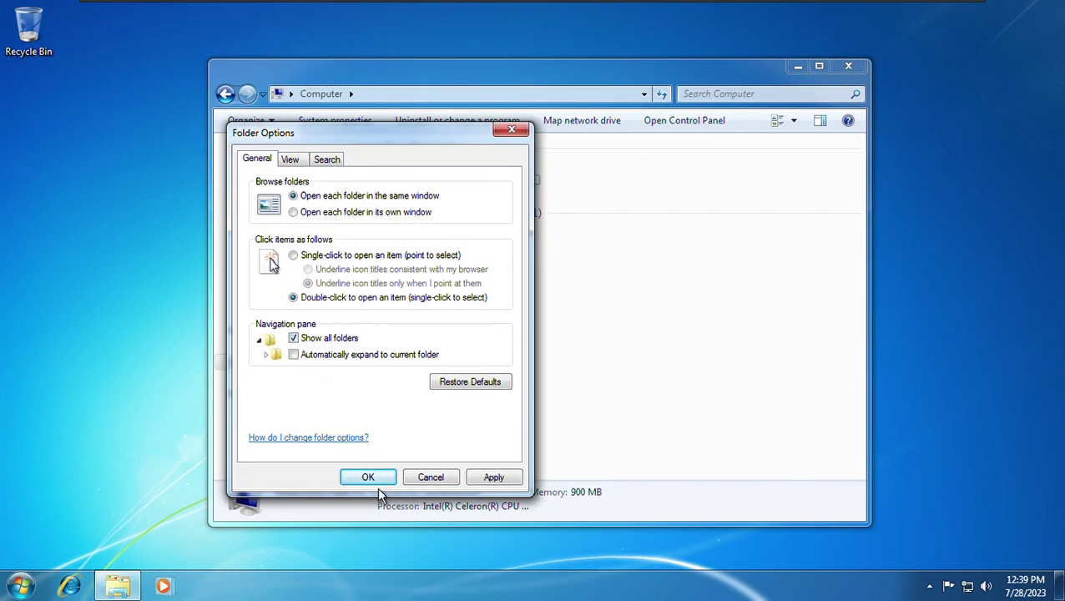
click(368, 481)
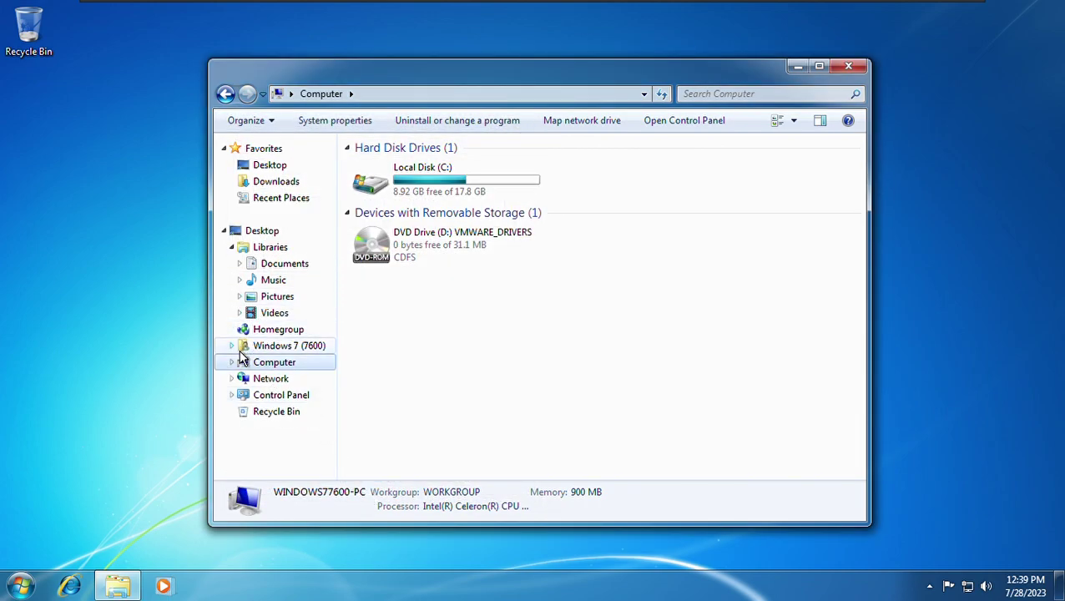
click(234, 348)
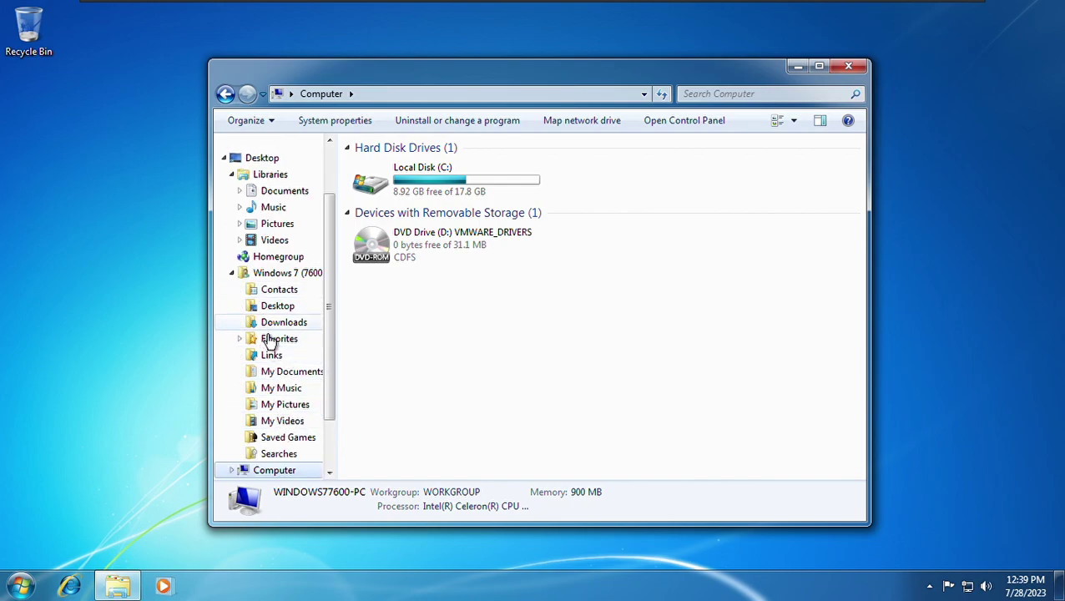
mouse_move(334, 304)
mouse_down()
mouse_move(337, 261)
mouse_move(351, 297)
mouse_up()
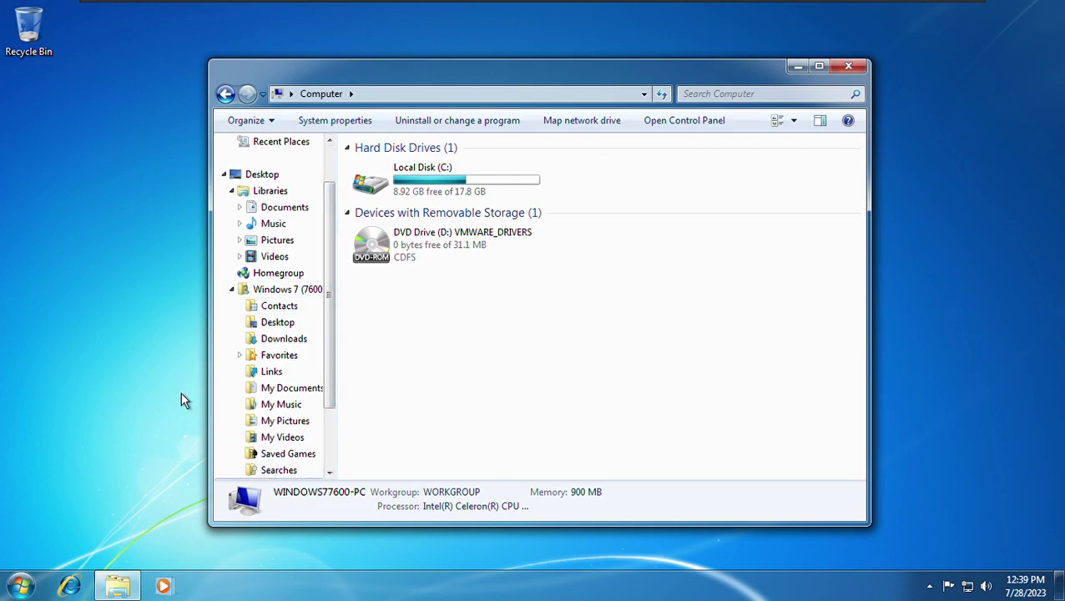
Switch the Computer view to Extra Large Icons and move the window down over the desktop
click(796, 121)
drag(787, 172, 792, 15)
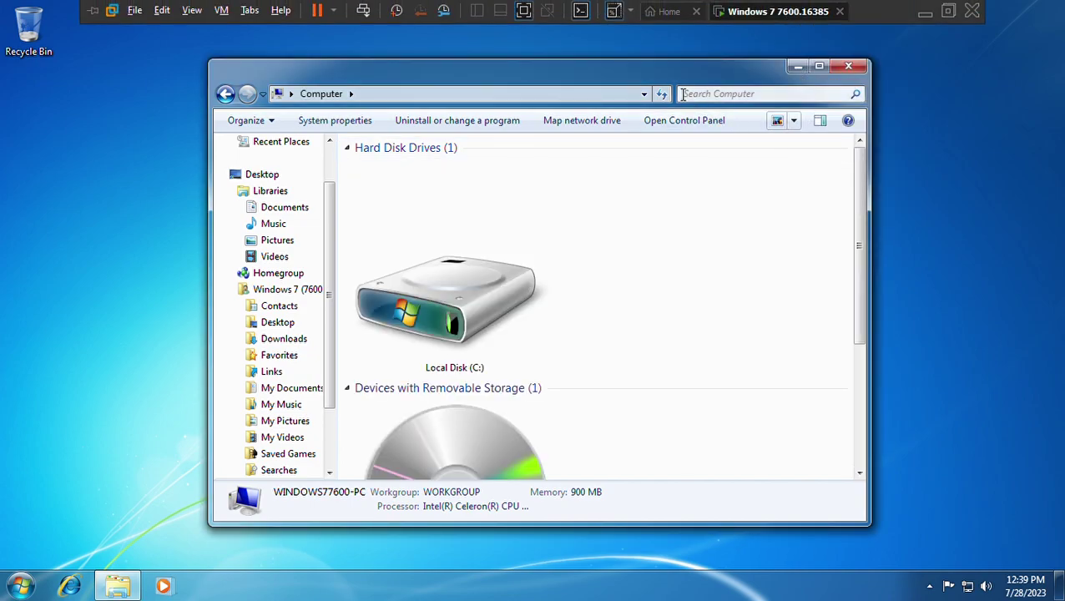
drag(697, 71, 611, 136)
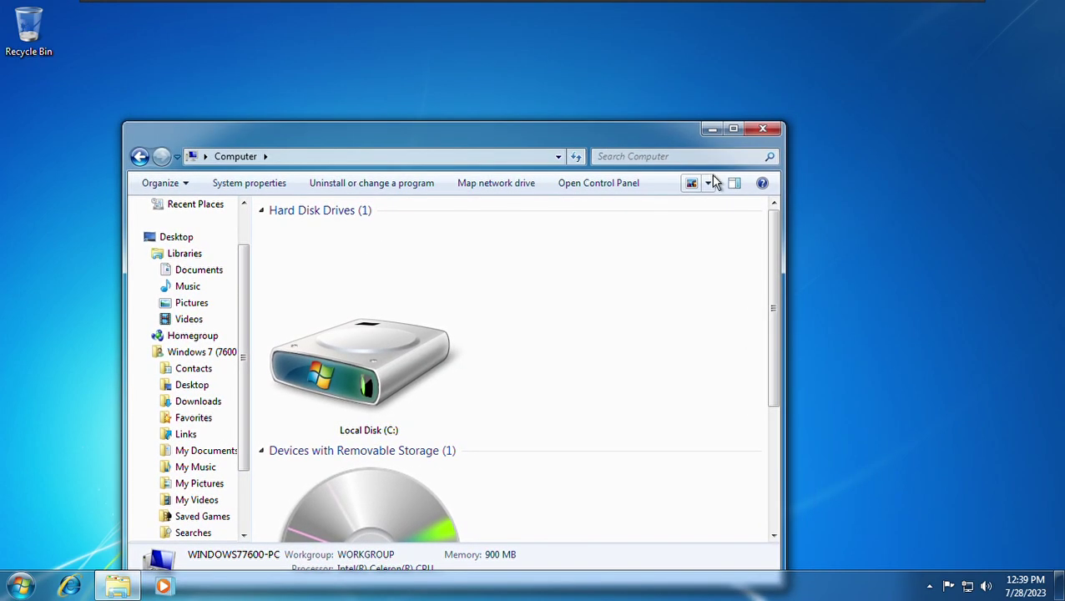
click(709, 185)
click(647, 137)
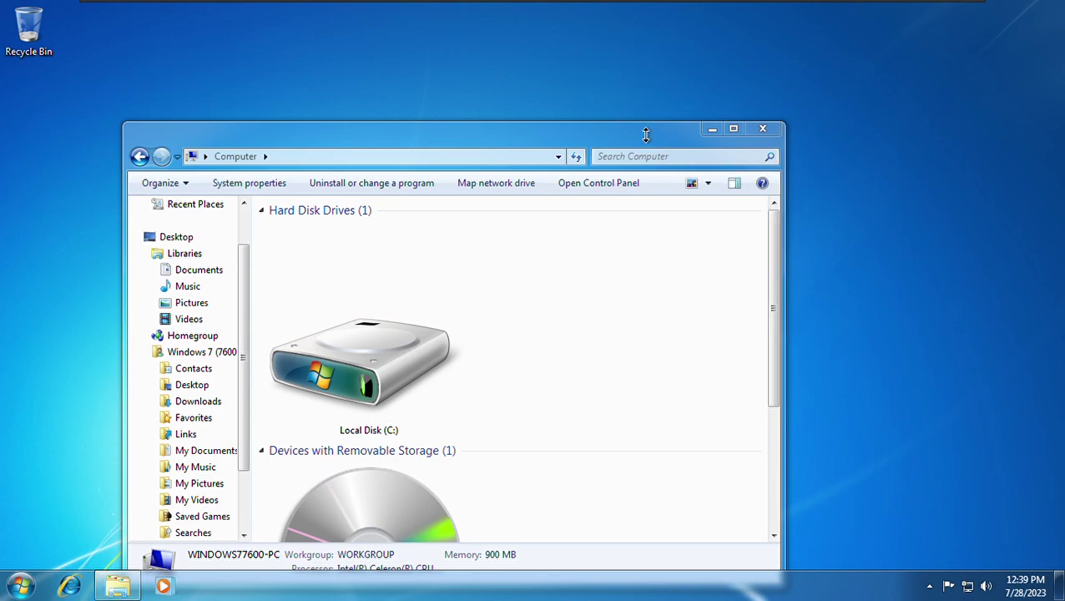
Reposition and maximize the Computer window to view both enlarged drive icons
drag(651, 145, 698, 93)
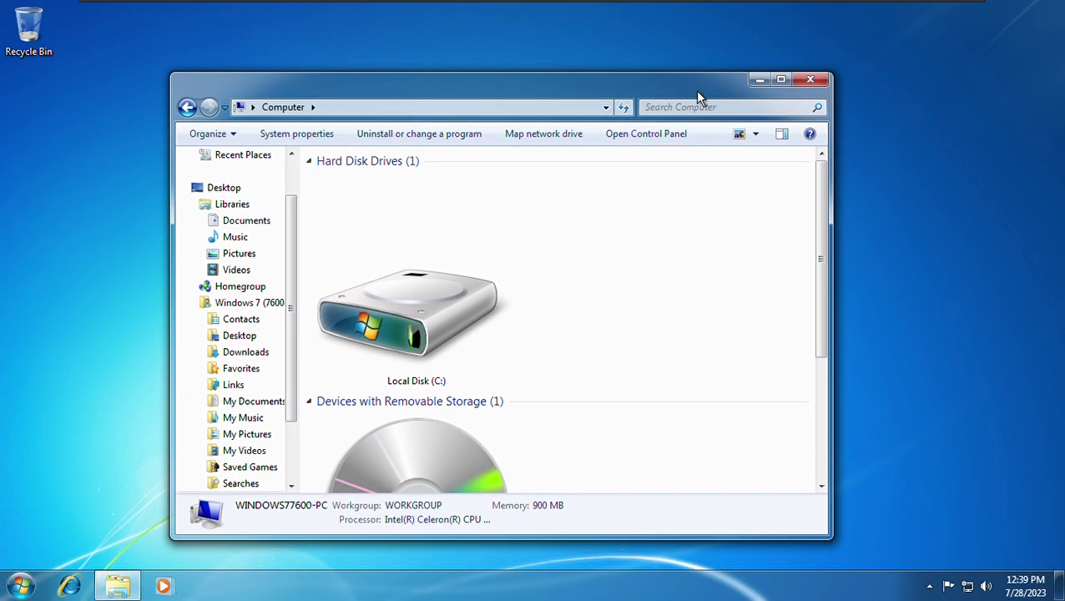
click(789, 85)
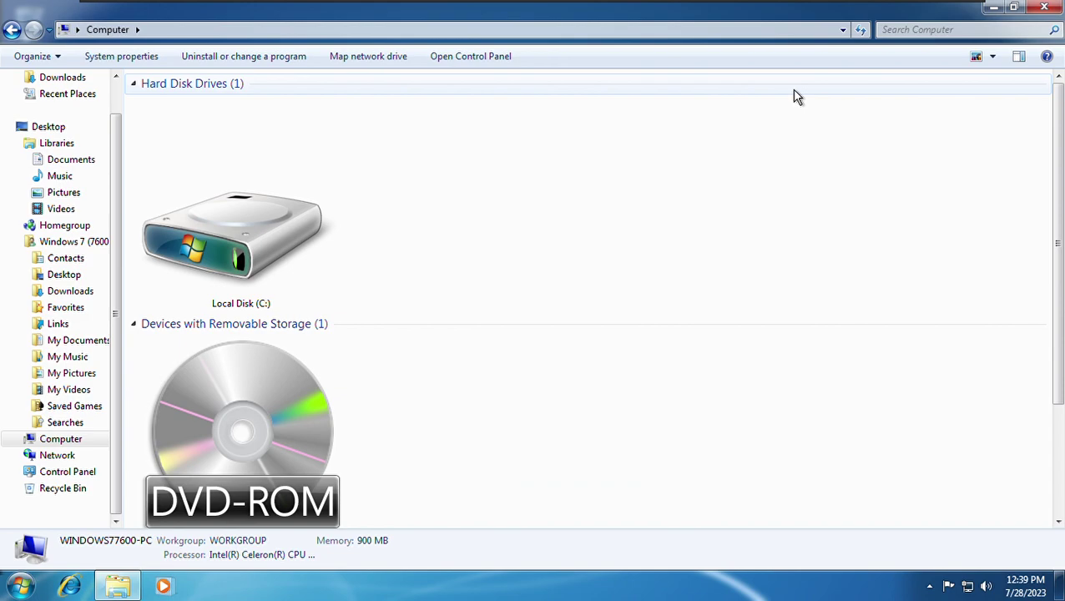
drag(1058, 351, 1059, 495)
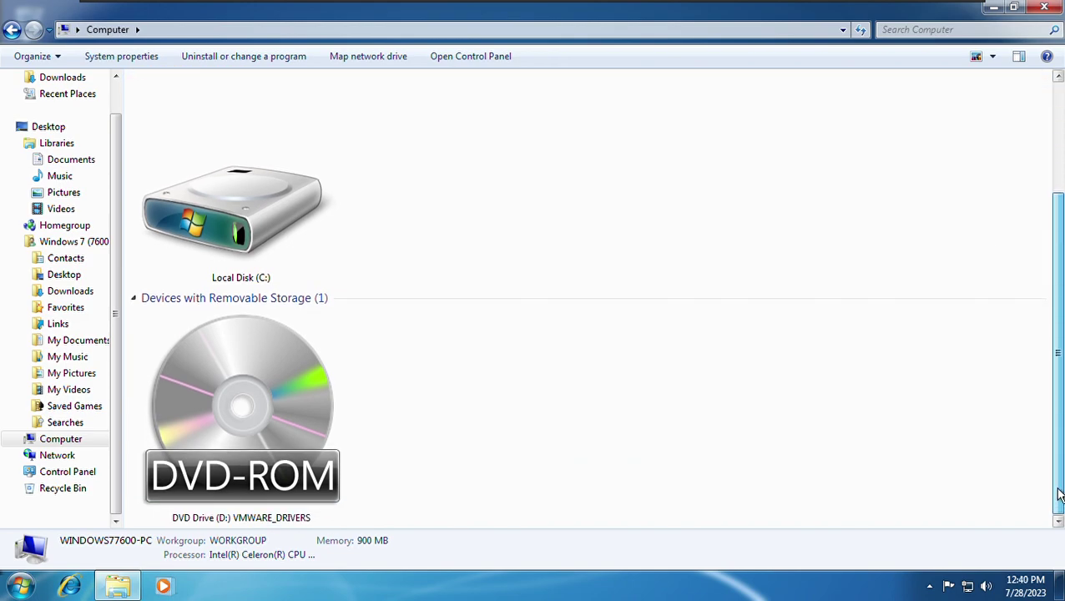
scroll(1059, 438, up, 1)
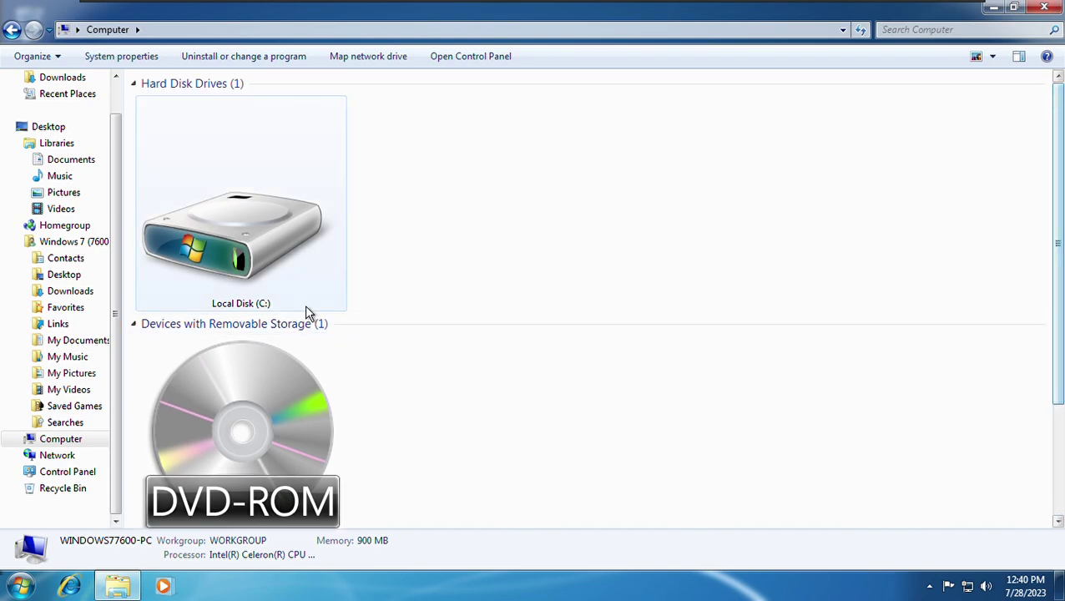
View the contents of Local Disk (C:) and of Libraries, and return to Computer
click(277, 248)
double_click(278, 255)
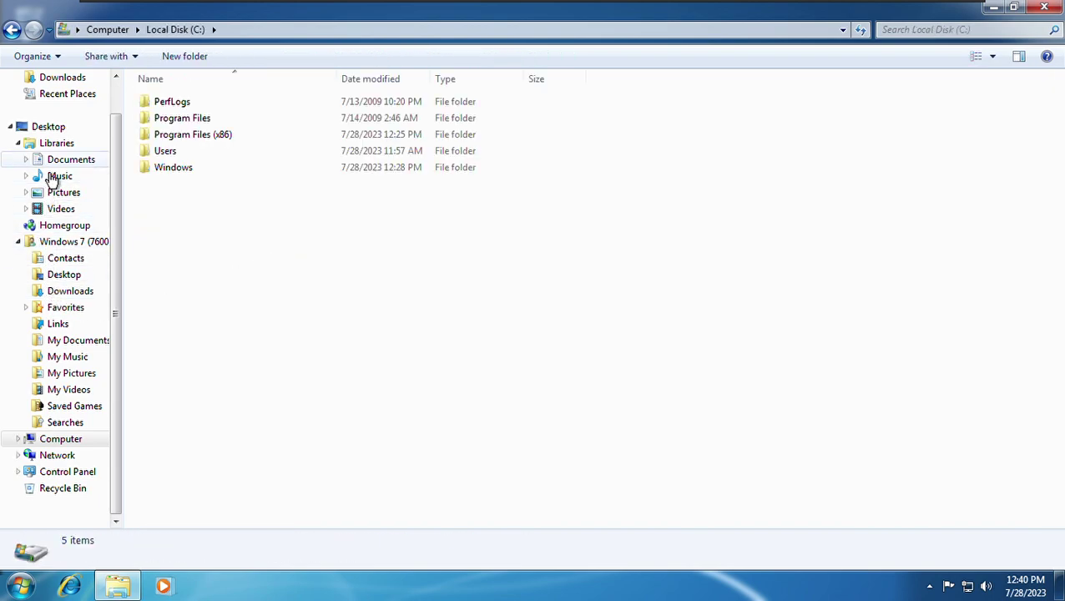
click(57, 144)
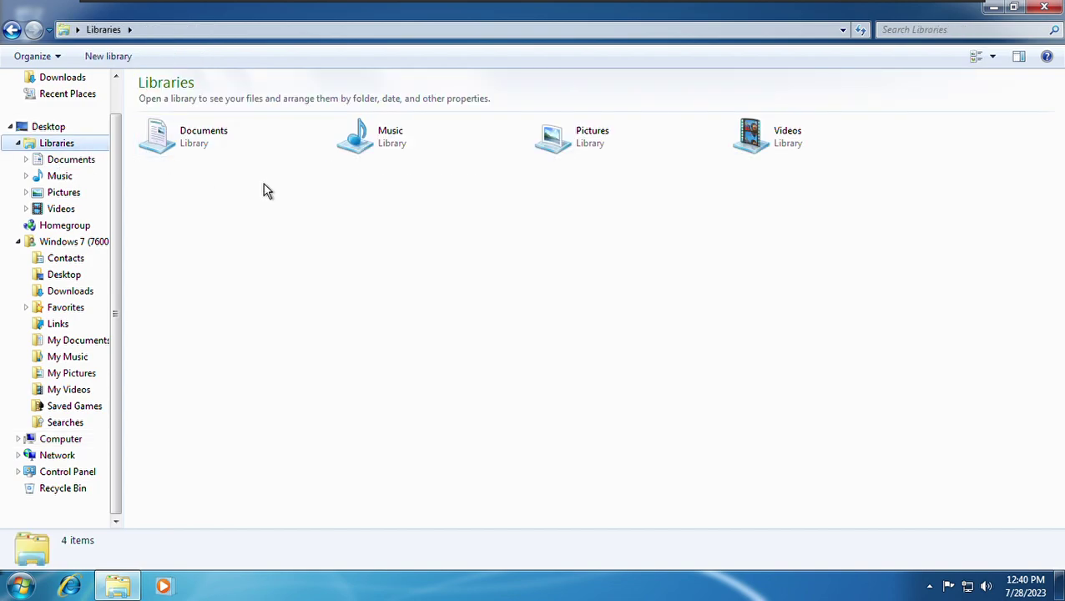
click(50, 441)
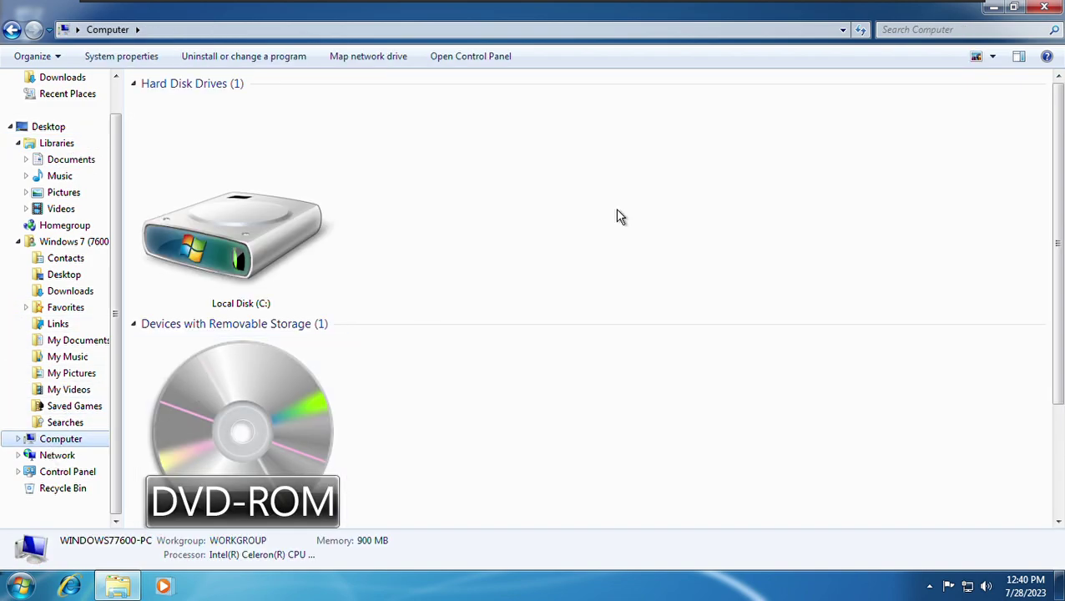
Set the Computer view to Tiles, look at the Libraries folder and close the window
click(996, 58)
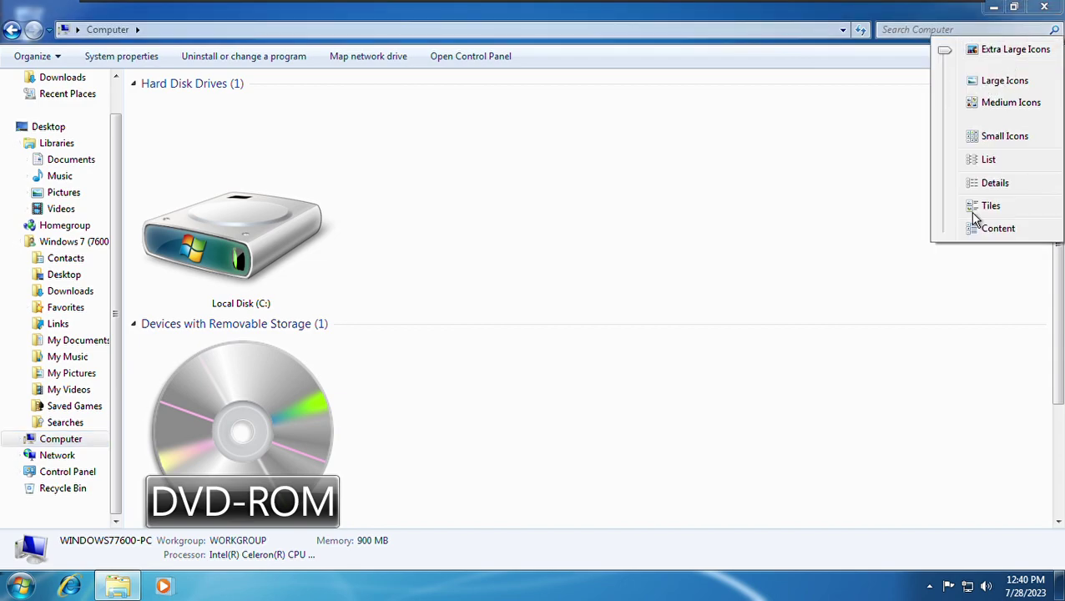
click(954, 171)
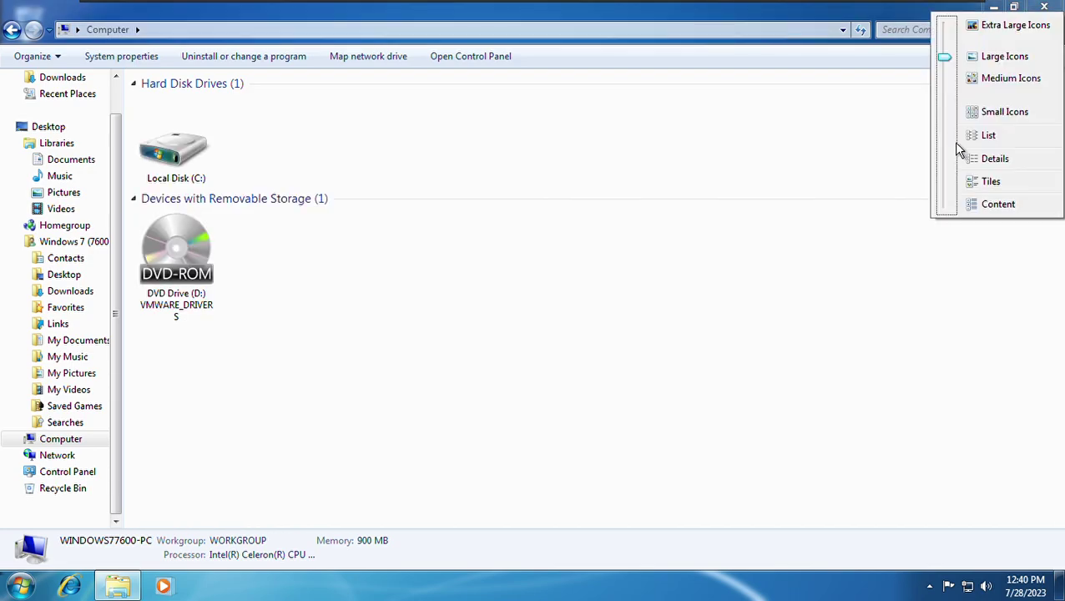
drag(954, 140, 954, 158)
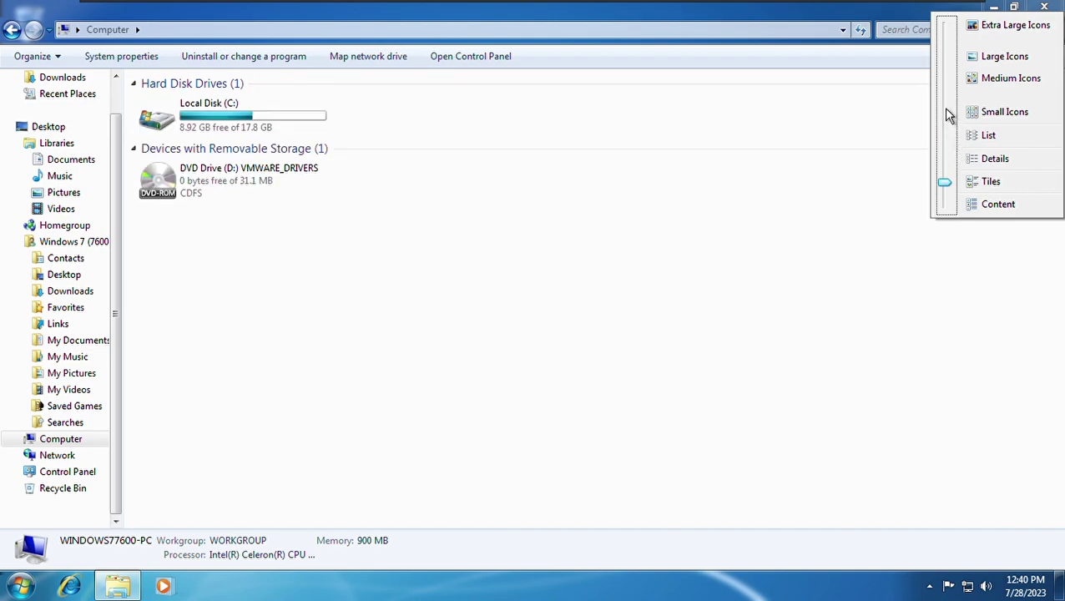
key(Escape)
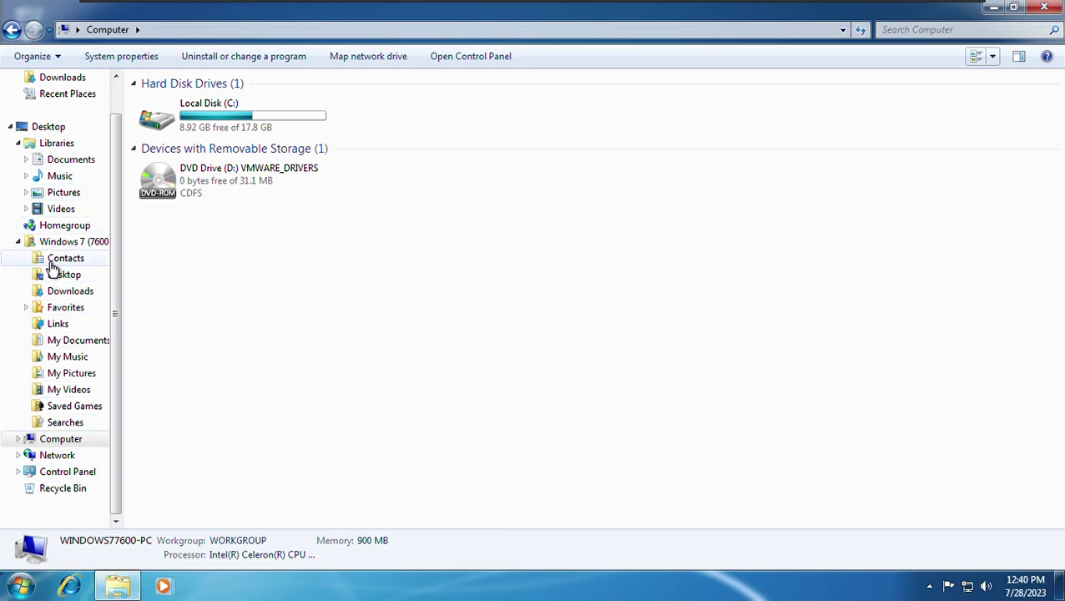
click(55, 148)
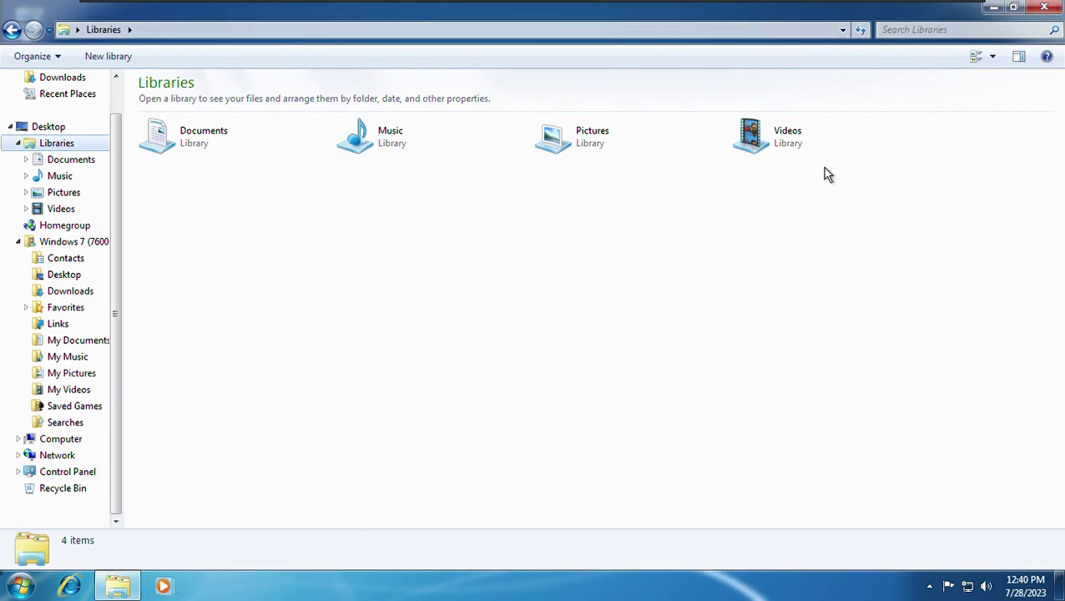
click(1044, 7)
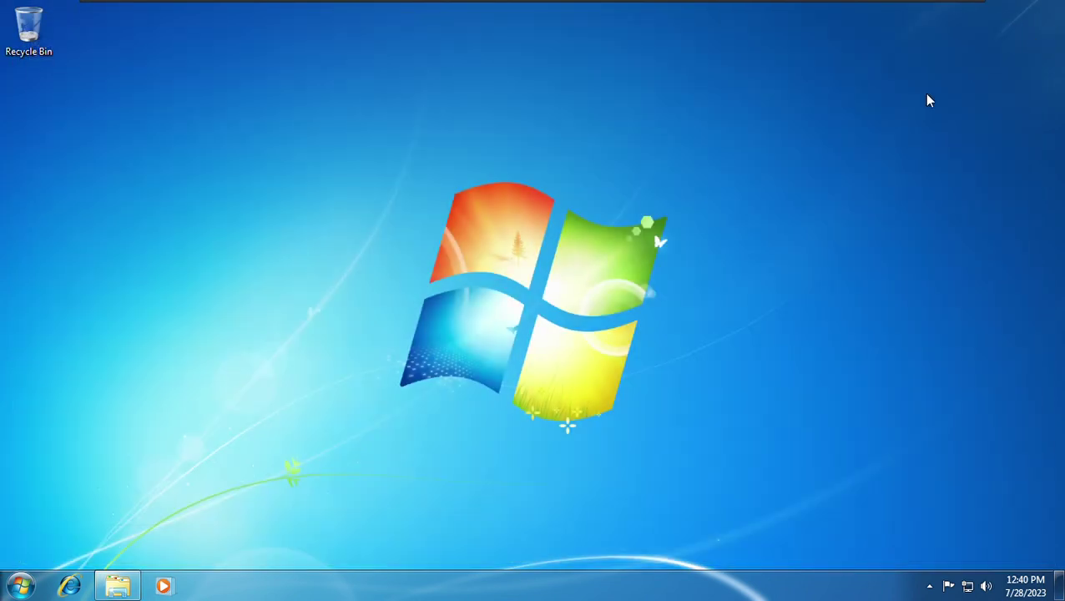
Start Windows Media Player and complete its initial setup with Recommended settings
click(183, 589)
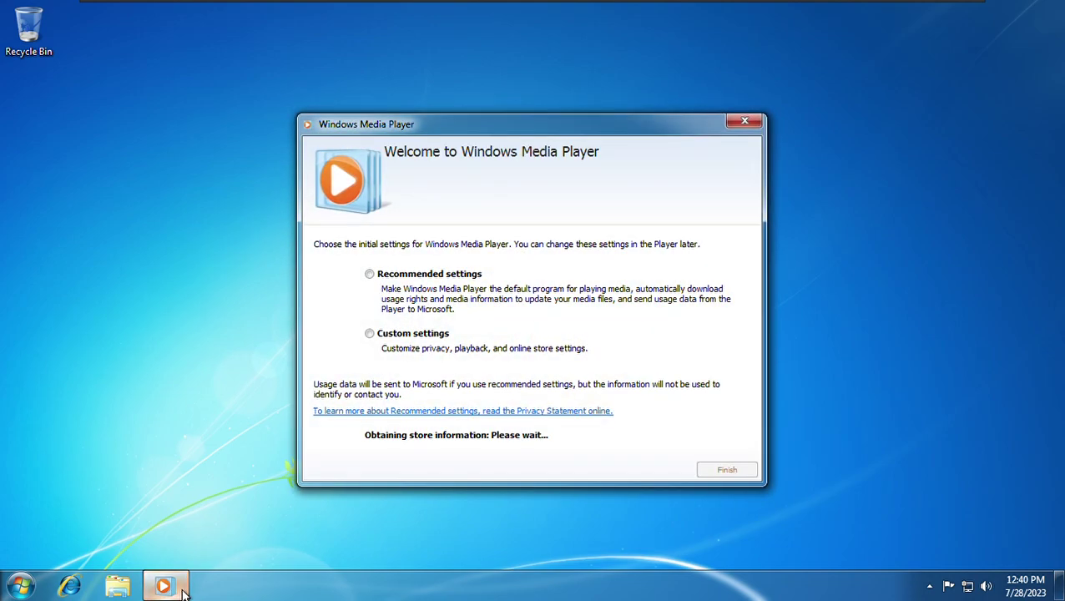
click(435, 299)
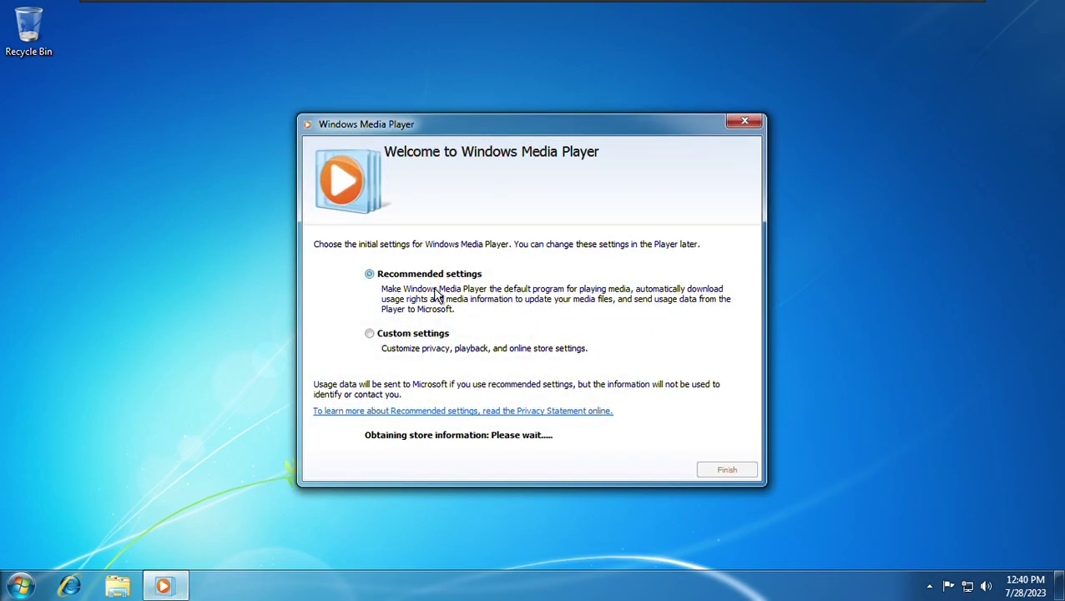
click(723, 473)
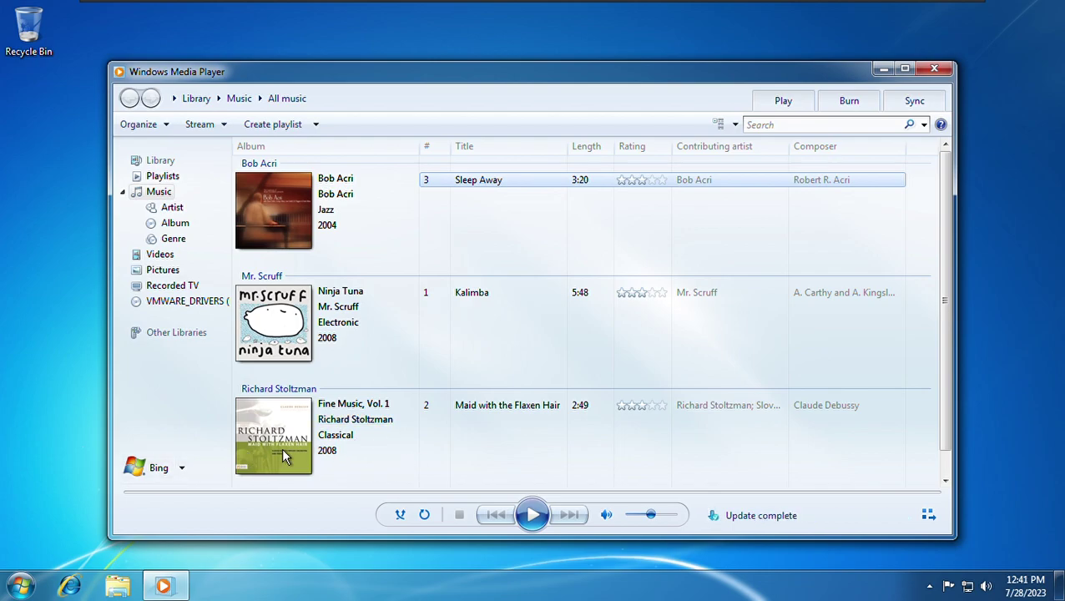
Open the album Fine Music, Vol. 1, play its track briefly and close Windows Media Player
click(368, 407)
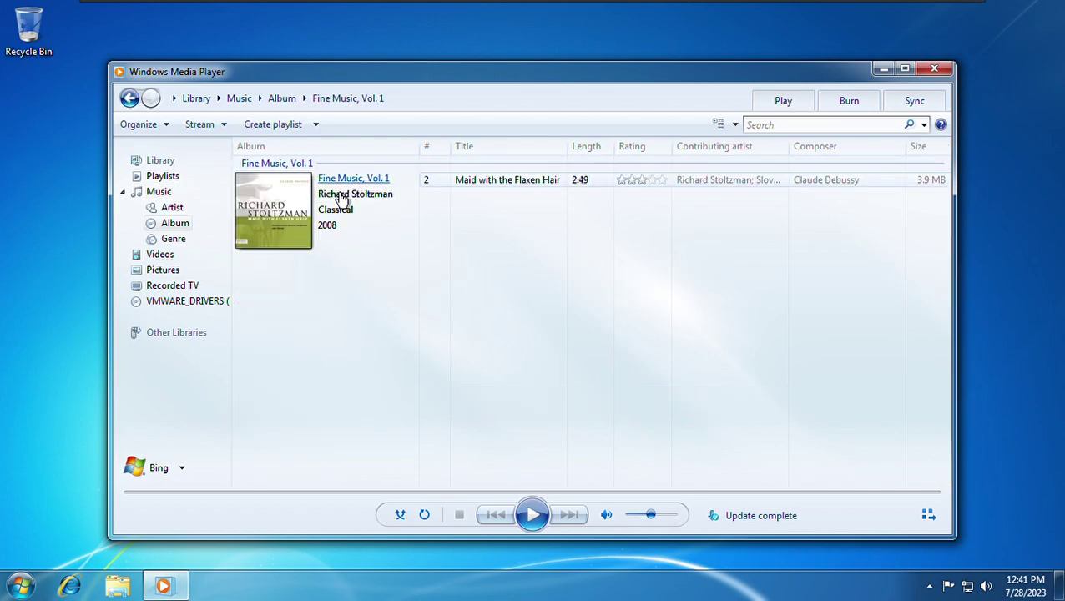
click(544, 525)
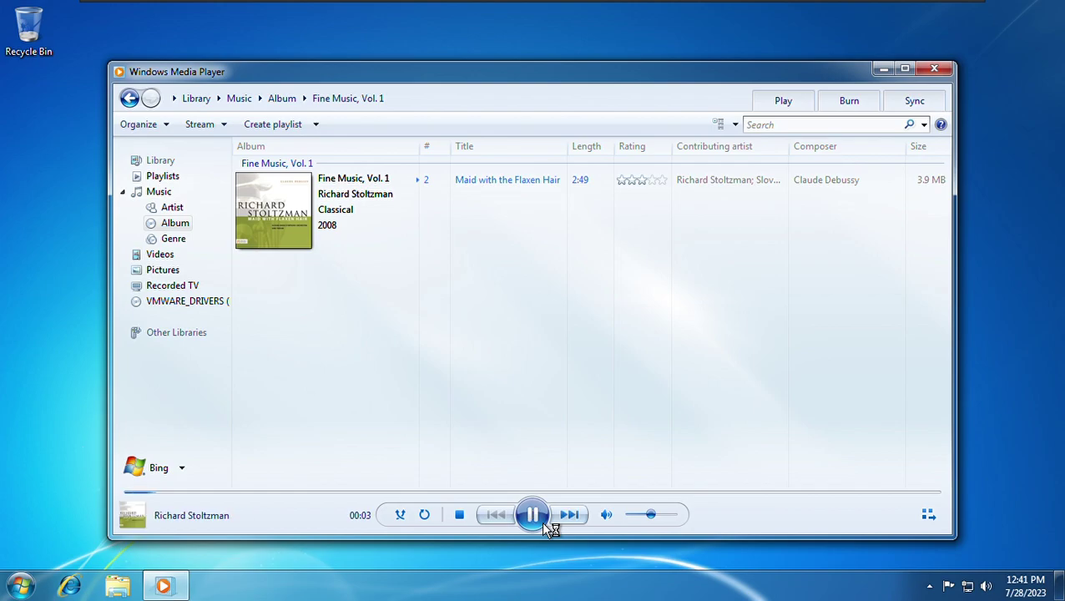
click(545, 523)
key(alt+F4)
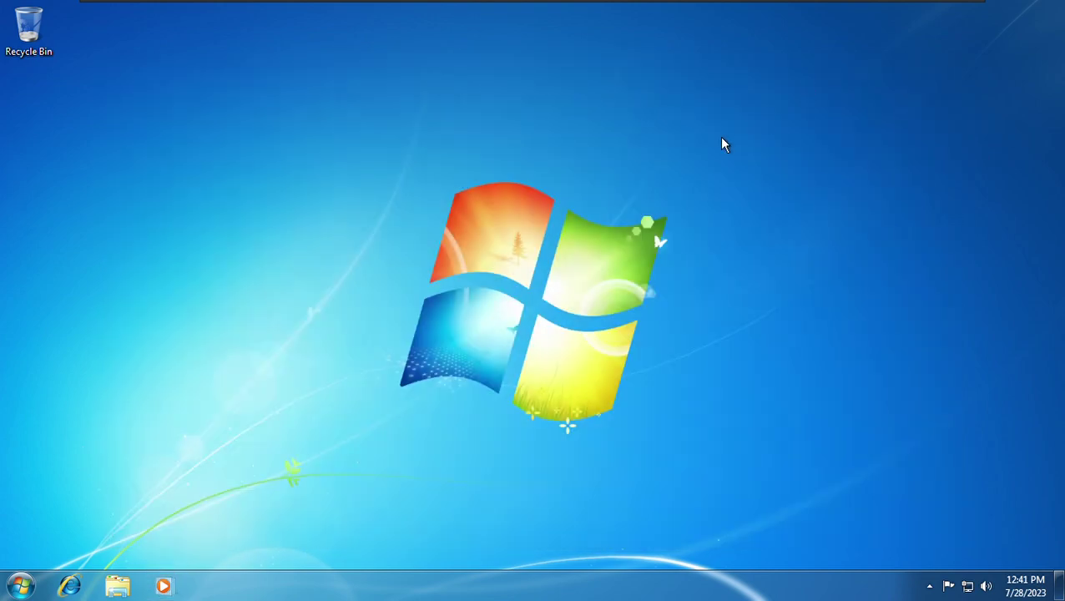
Start Windows Media Center, enlarge and reposition its window, and set it up with the Express option
click(20, 585)
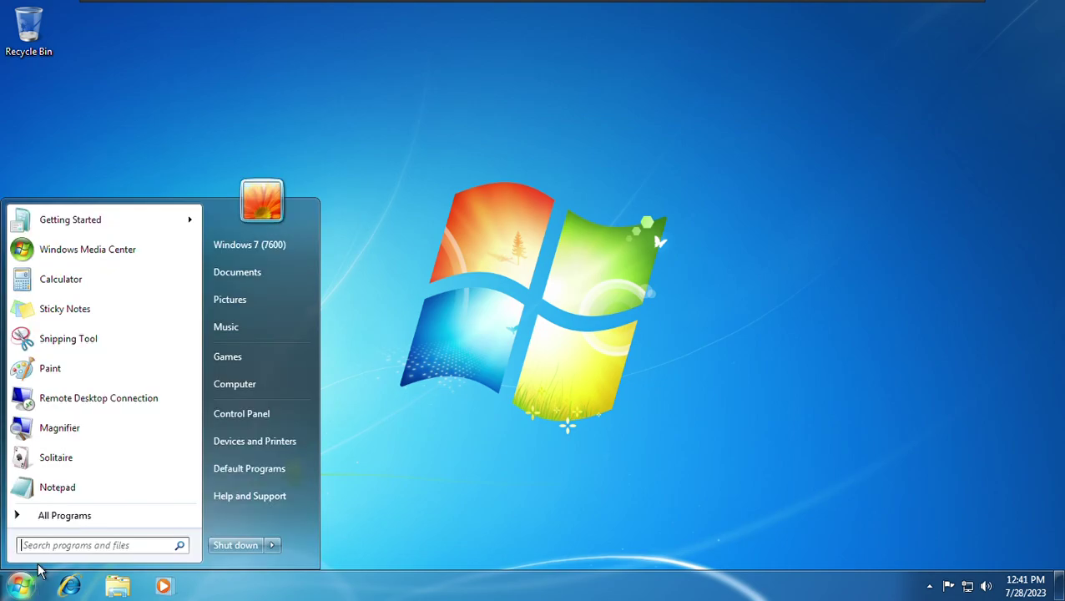
click(37, 524)
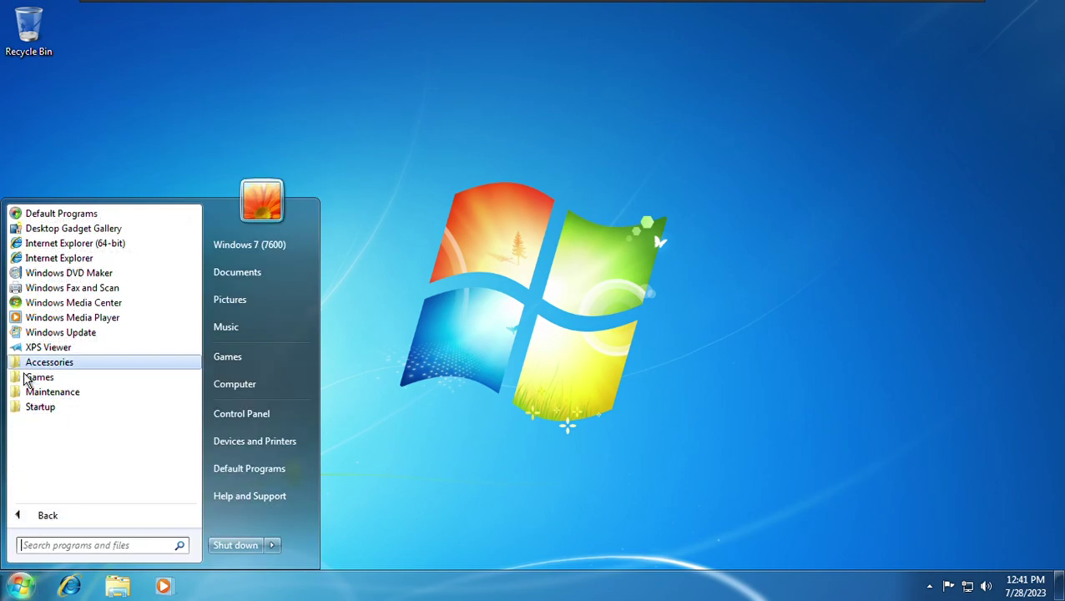
click(33, 306)
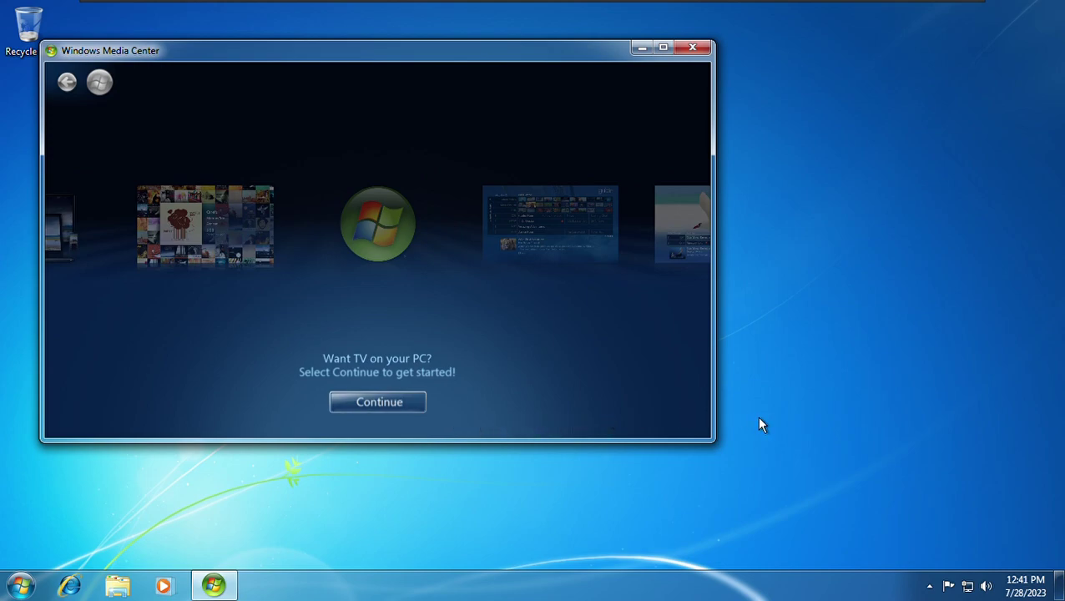
drag(716, 442, 948, 524)
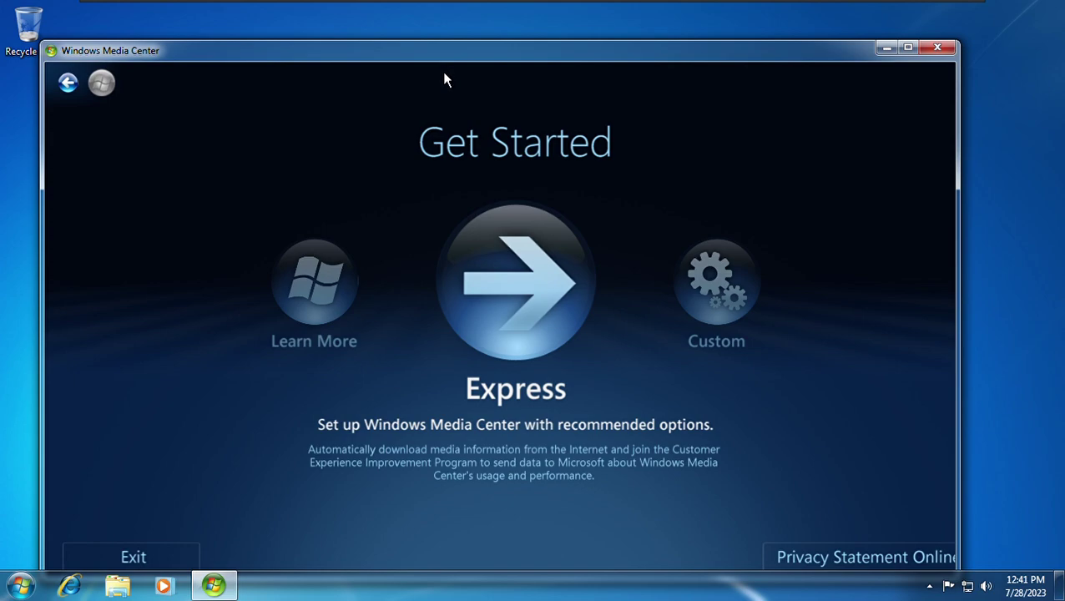
drag(440, 67, 460, 40)
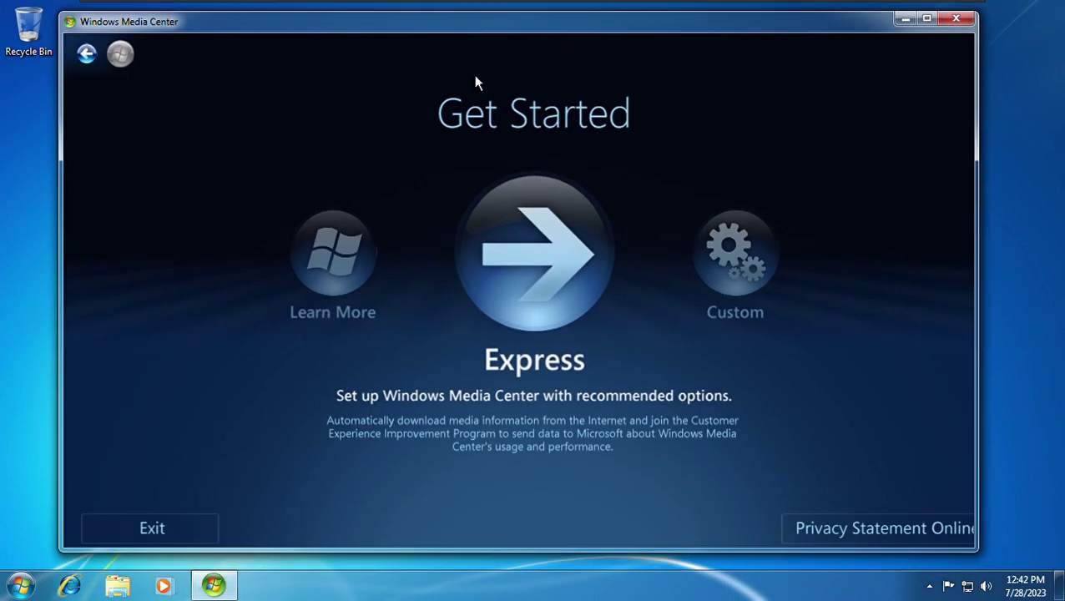
click(547, 291)
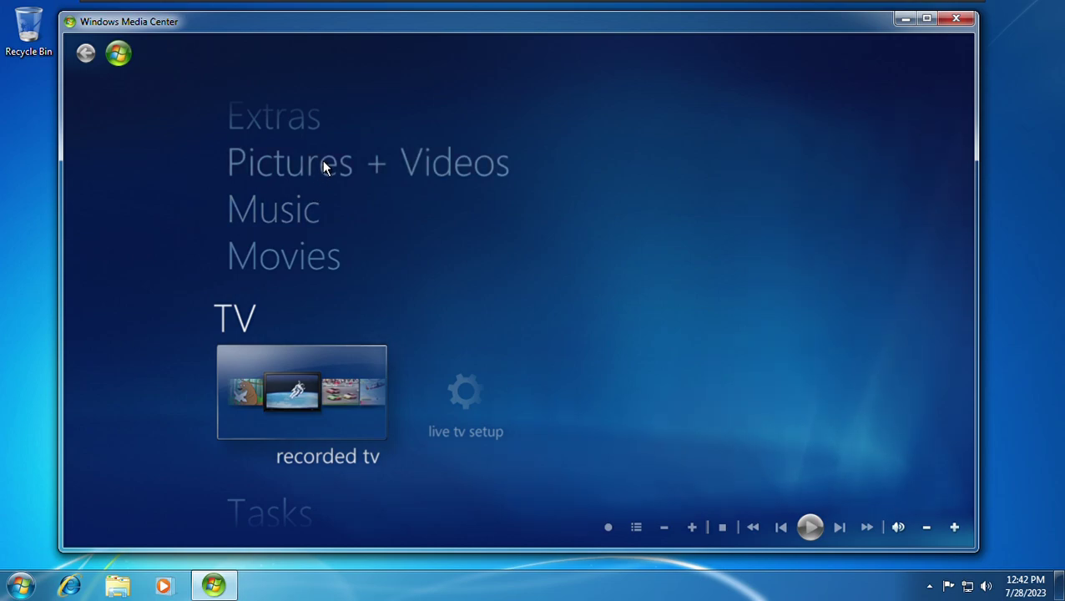
Open the video library under Pictures + Videos and go into the Sample Videos folder
click(330, 181)
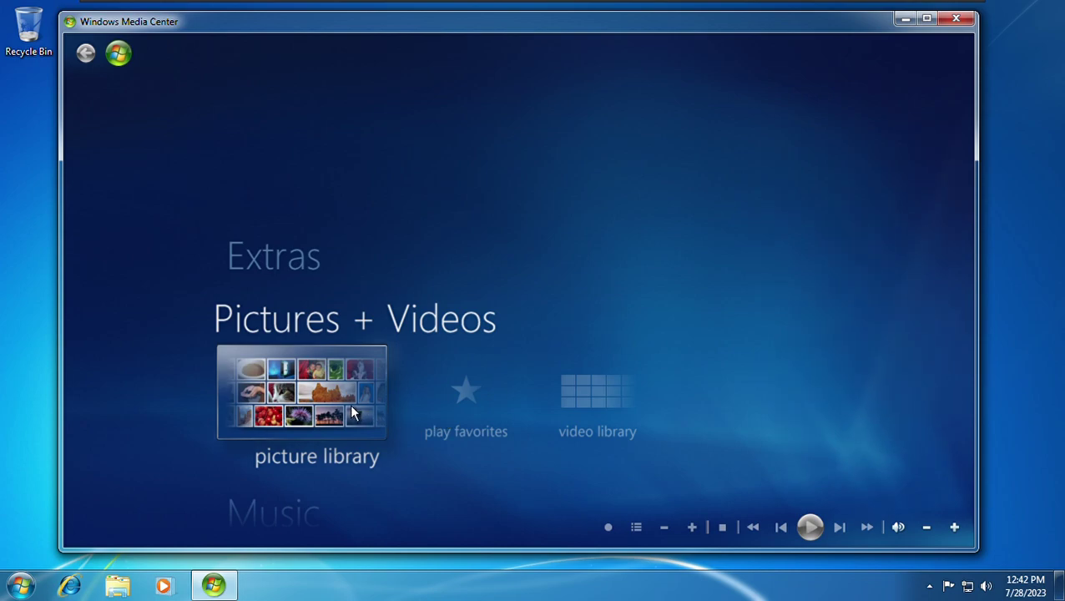
click(587, 418)
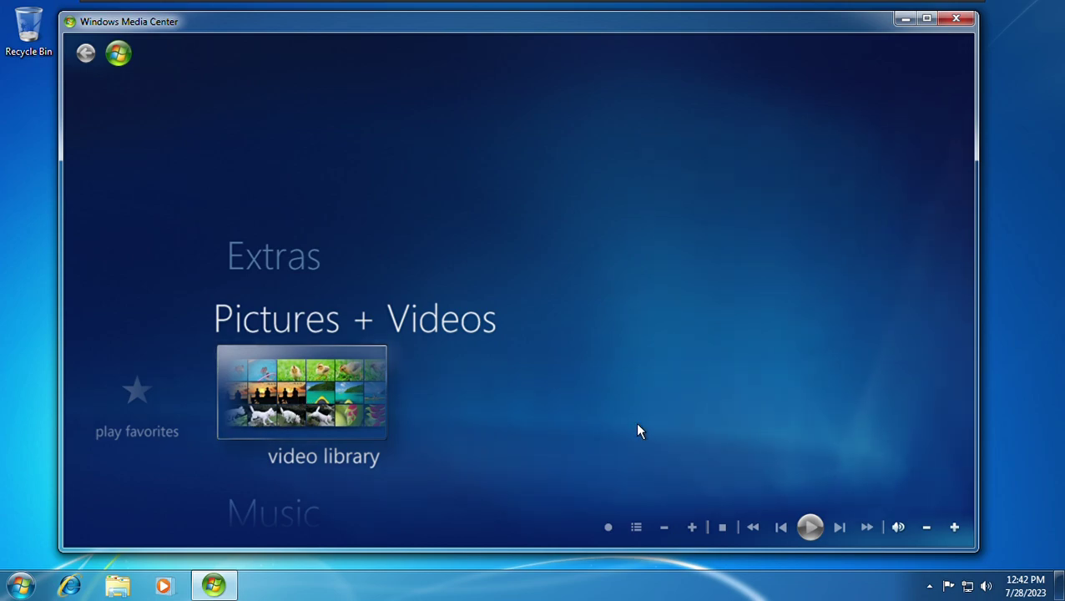
click(335, 390)
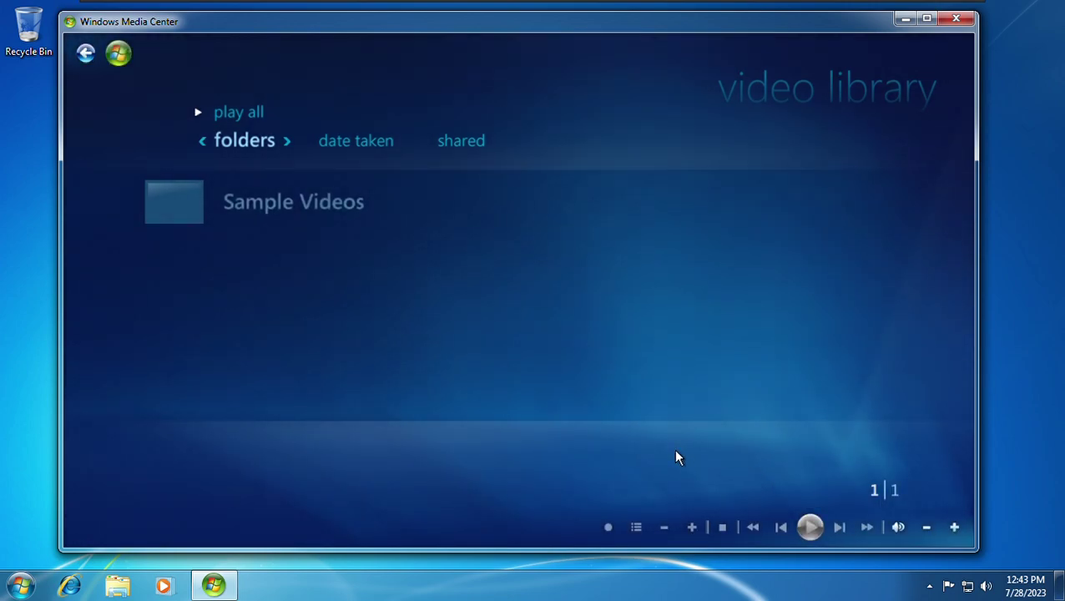
click(170, 198)
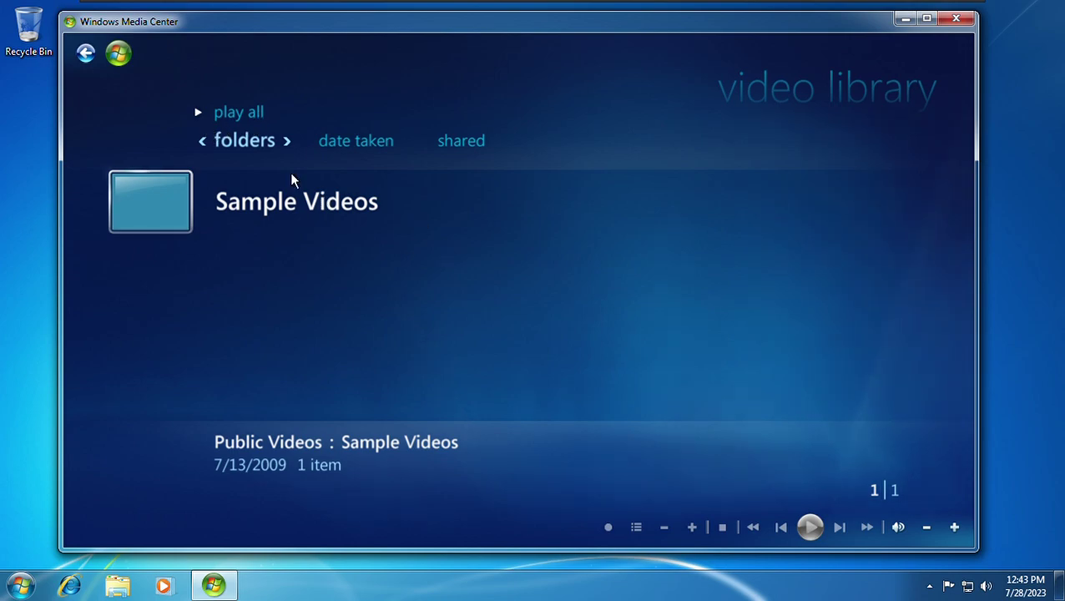
click(177, 202)
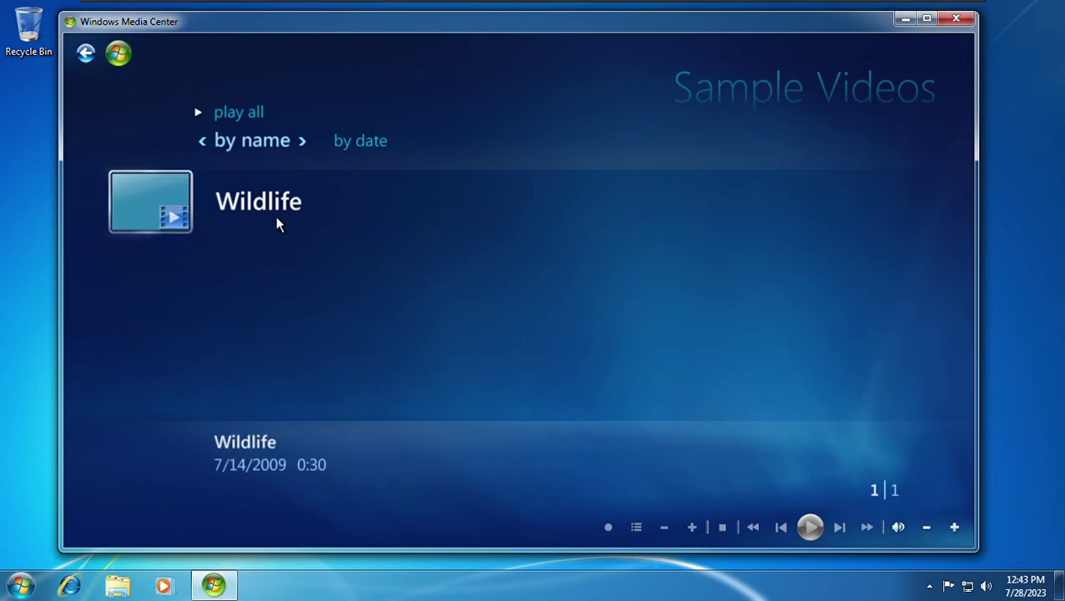
Play the Wildlife sample video partway, pause it and close Windows Media Center
click(278, 224)
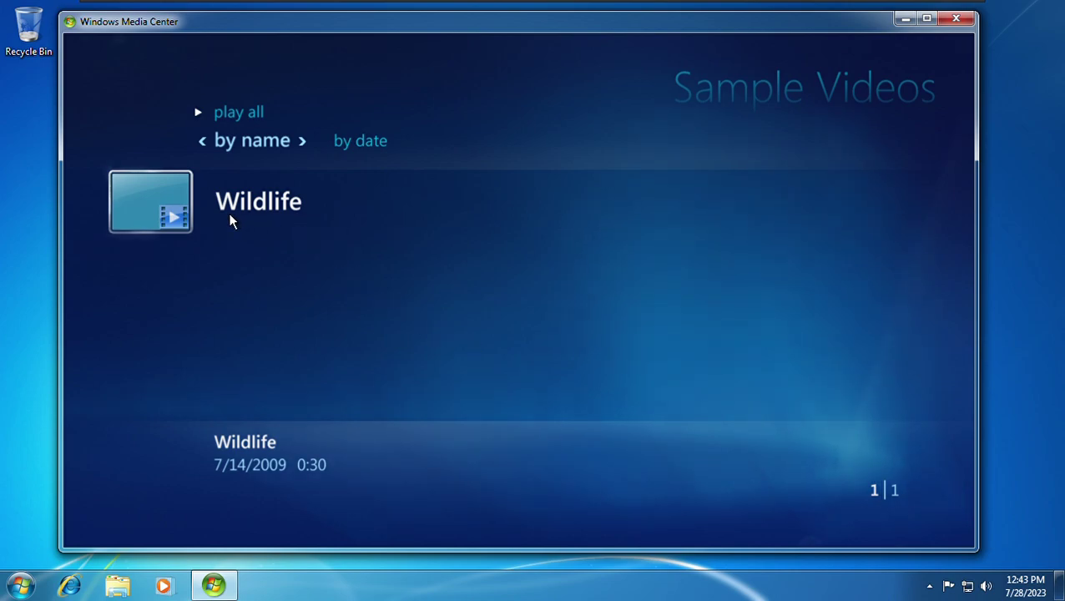
mouse_move(195, 221)
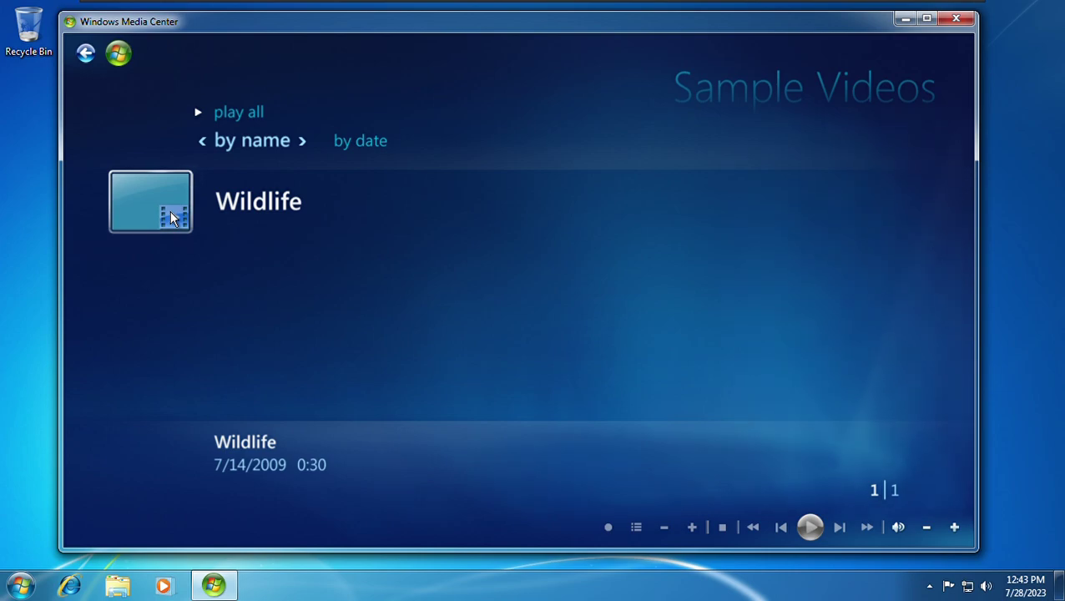
click(228, 203)
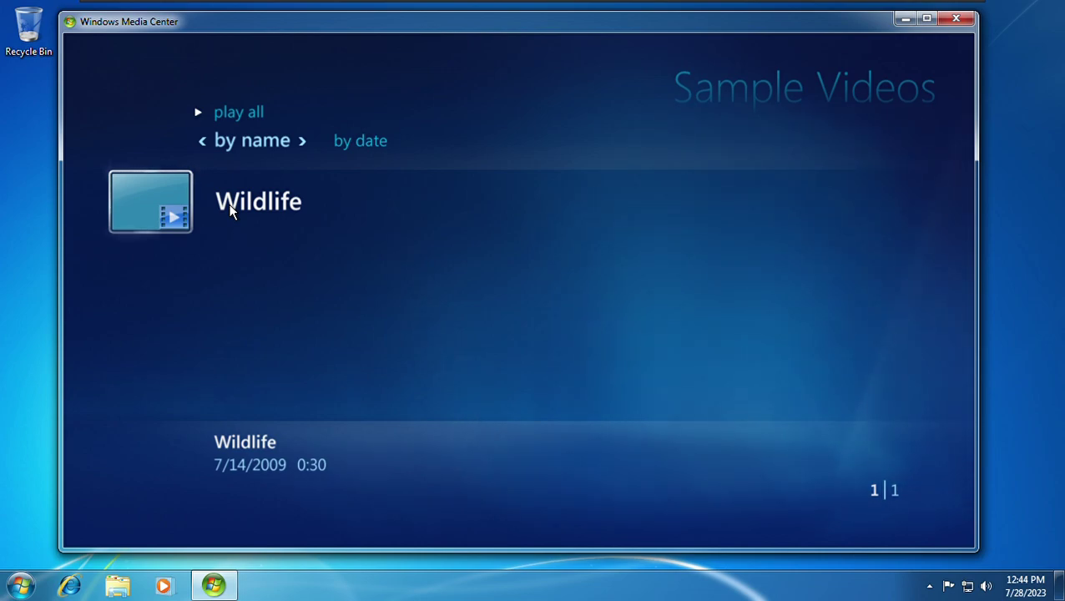
click(230, 207)
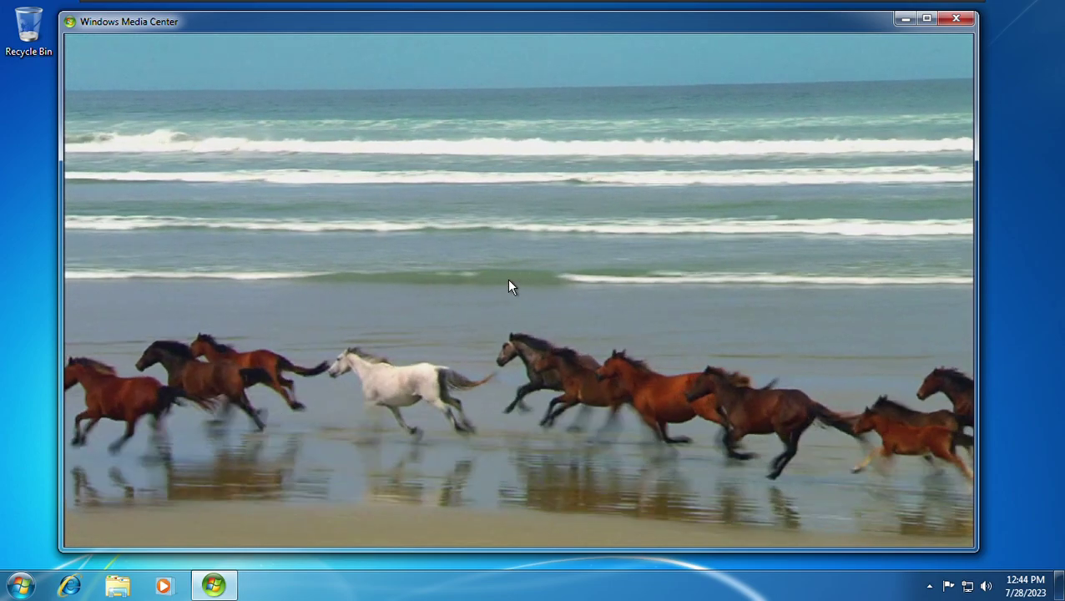
mouse_move(658, 453)
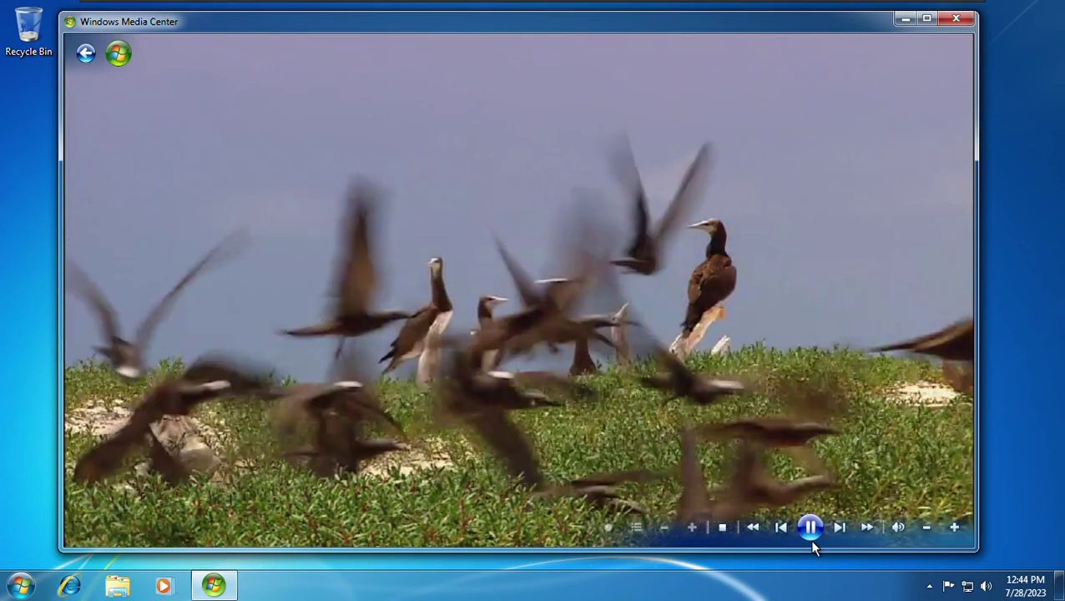
mouse_move(820, 531)
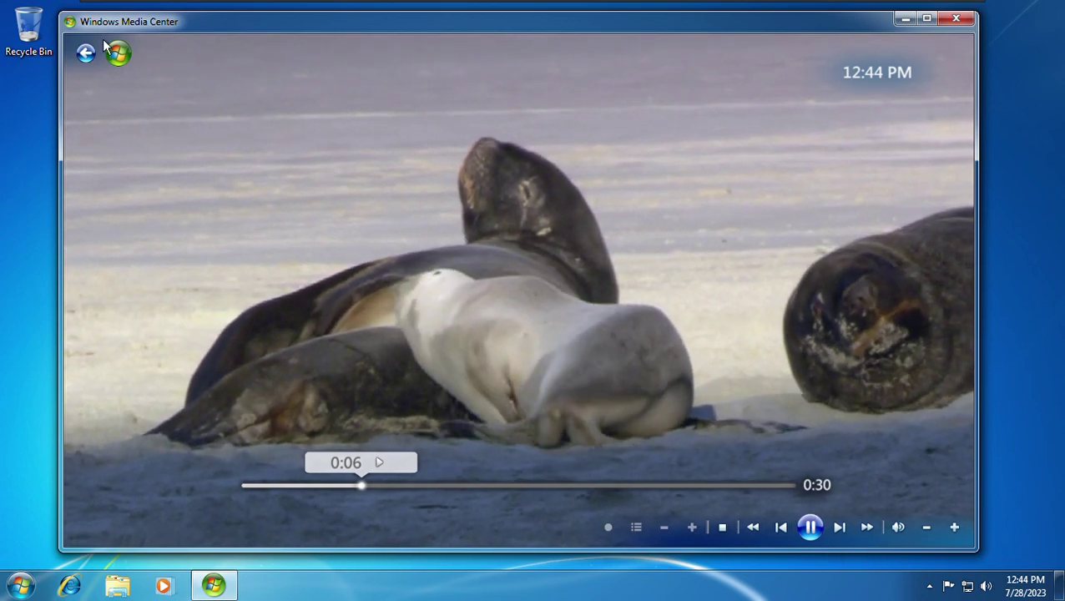
key(ctrl+shift+f)
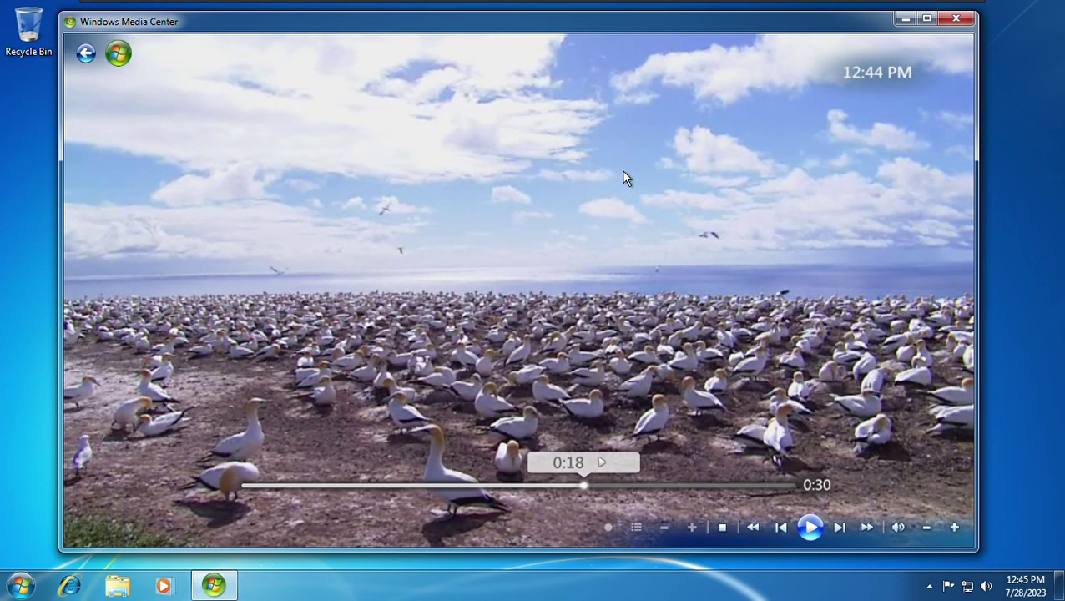
key(alt+F4)
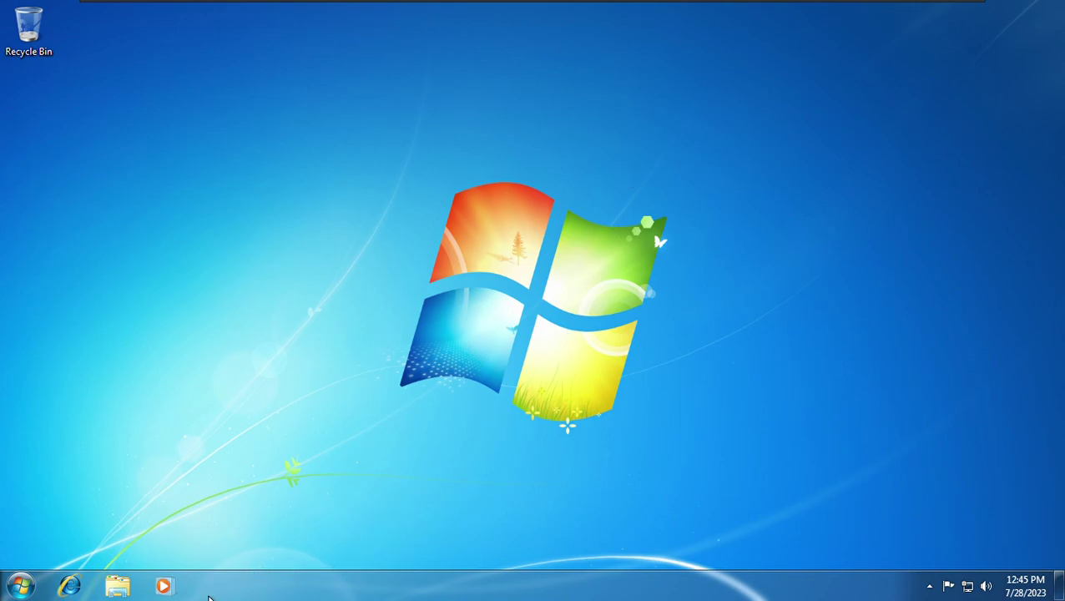
View the taskbar jump lists of Windows Media Player, Windows Explorer and Internet Explorer
right_click(176, 593)
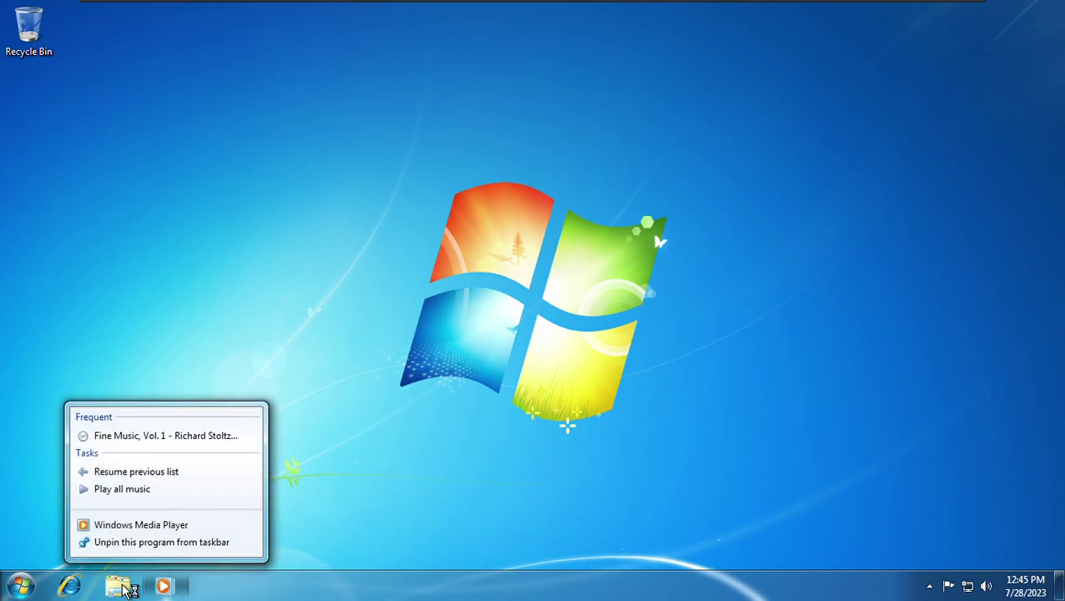
right_click(124, 590)
right_click(79, 591)
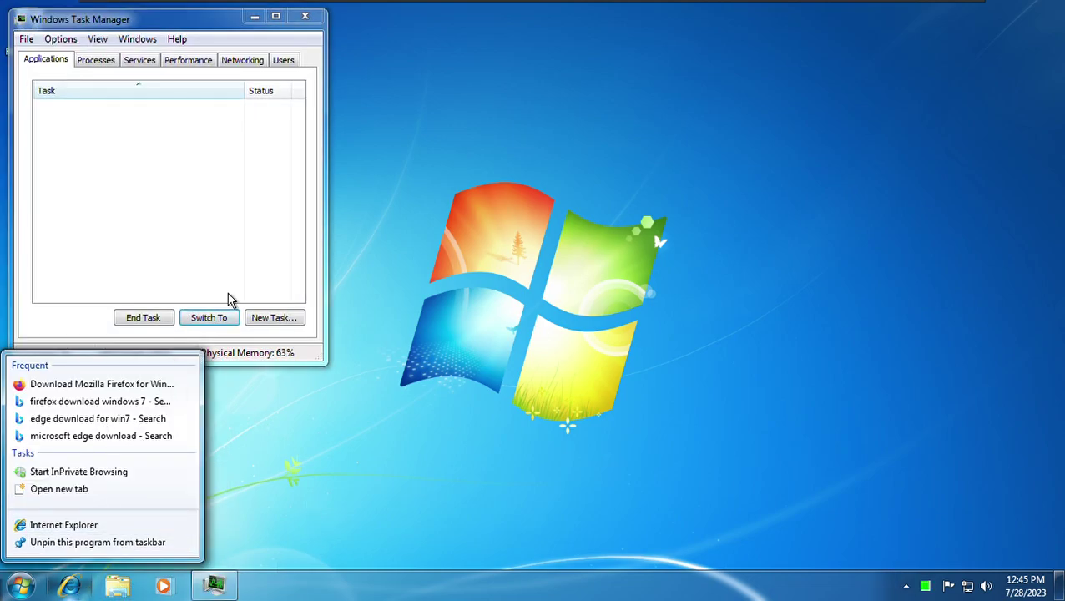
Examine the running processes in Windows Task Manager and close it
click(232, 300)
click(96, 61)
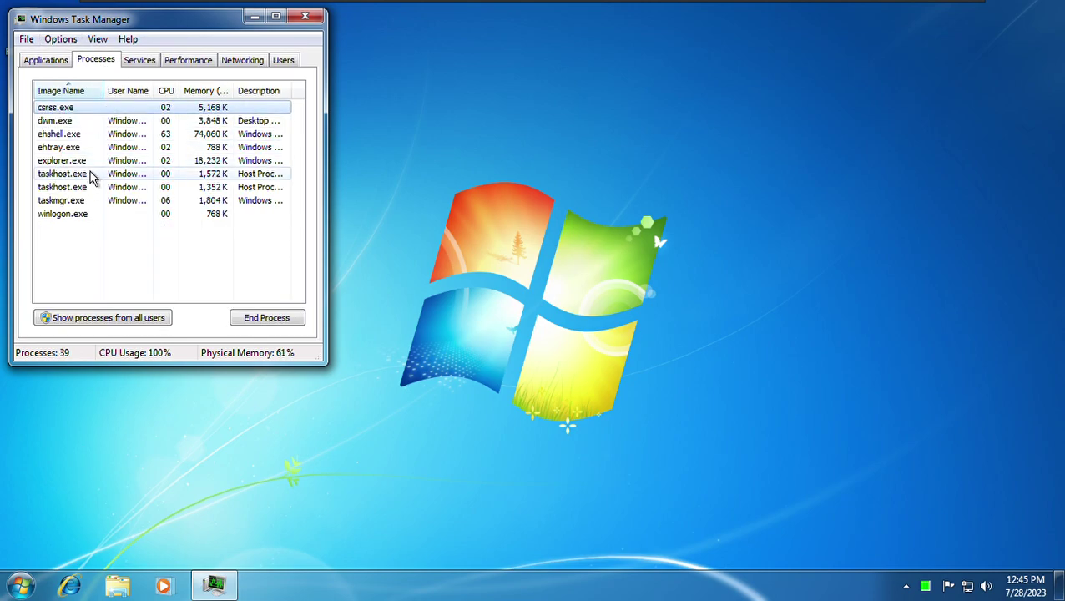
click(305, 16)
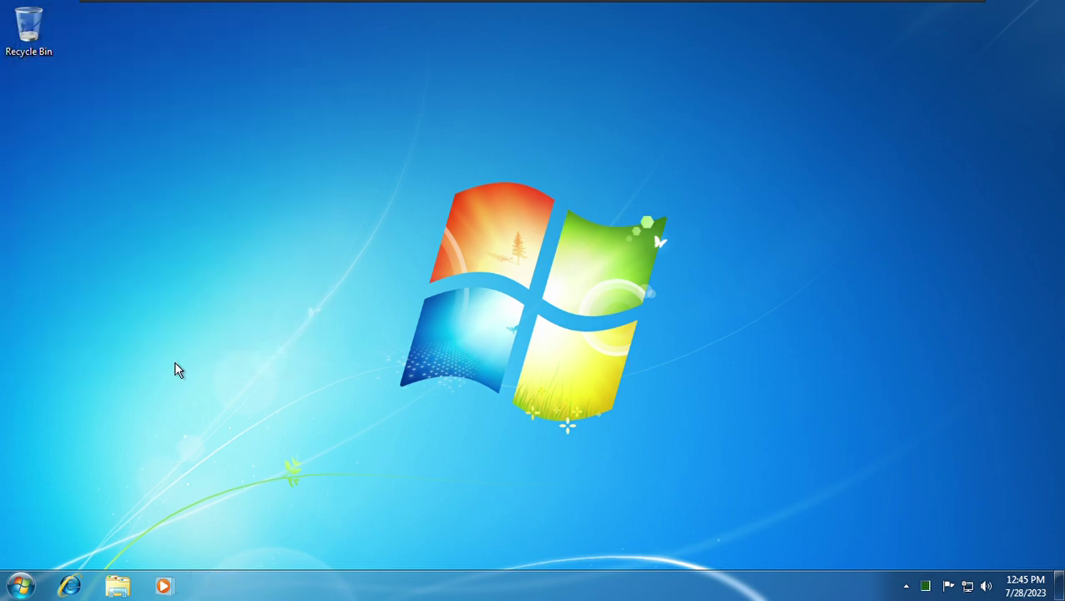
Start Minesweeper at Beginner difficulty, maximize its window and dismiss the How To Play tip
click(39, 594)
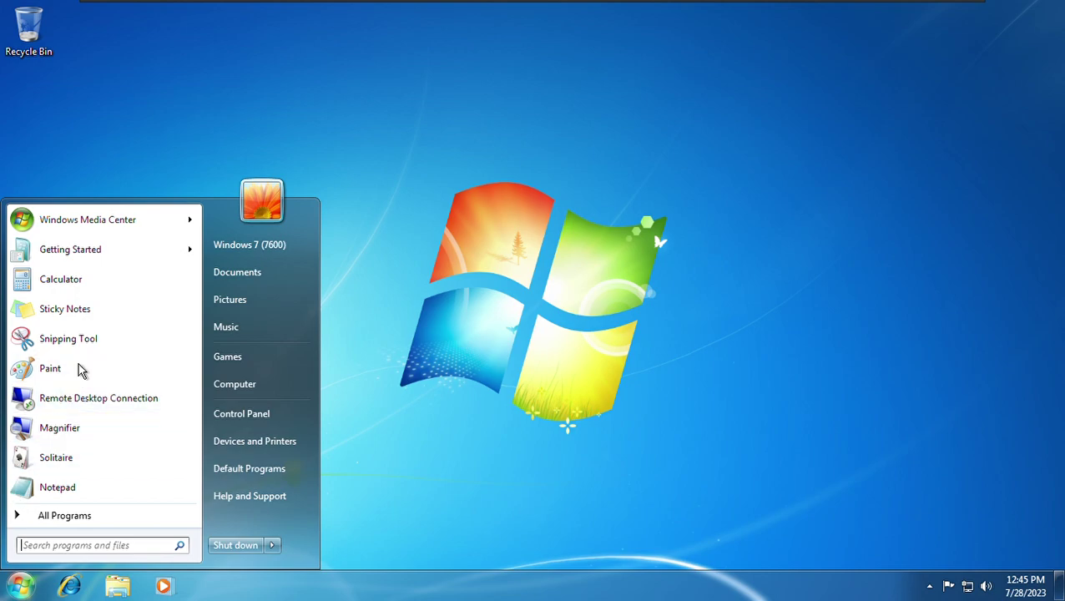
click(84, 526)
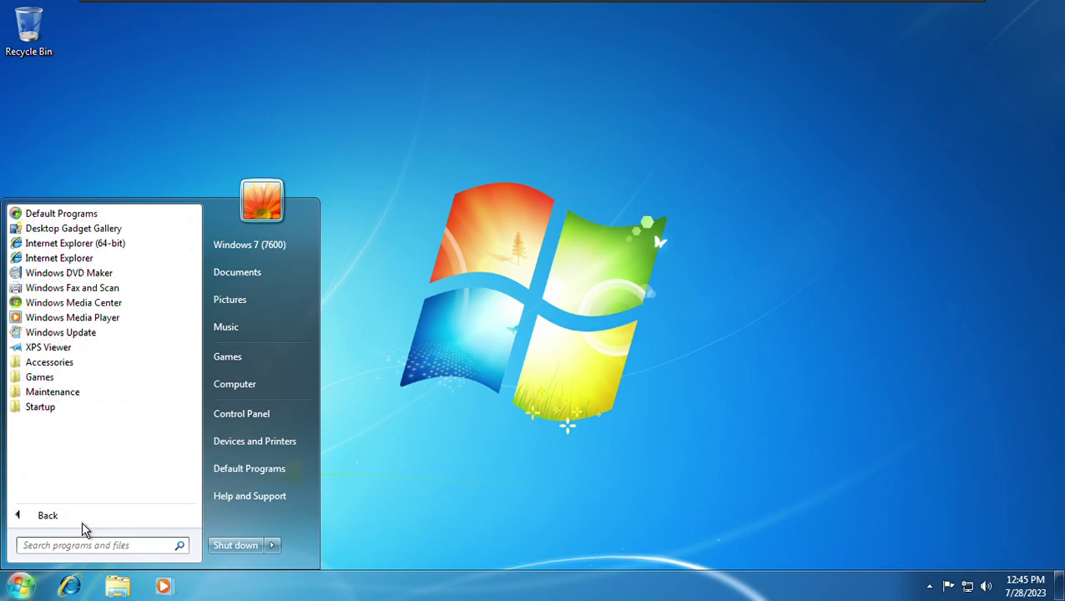
click(31, 382)
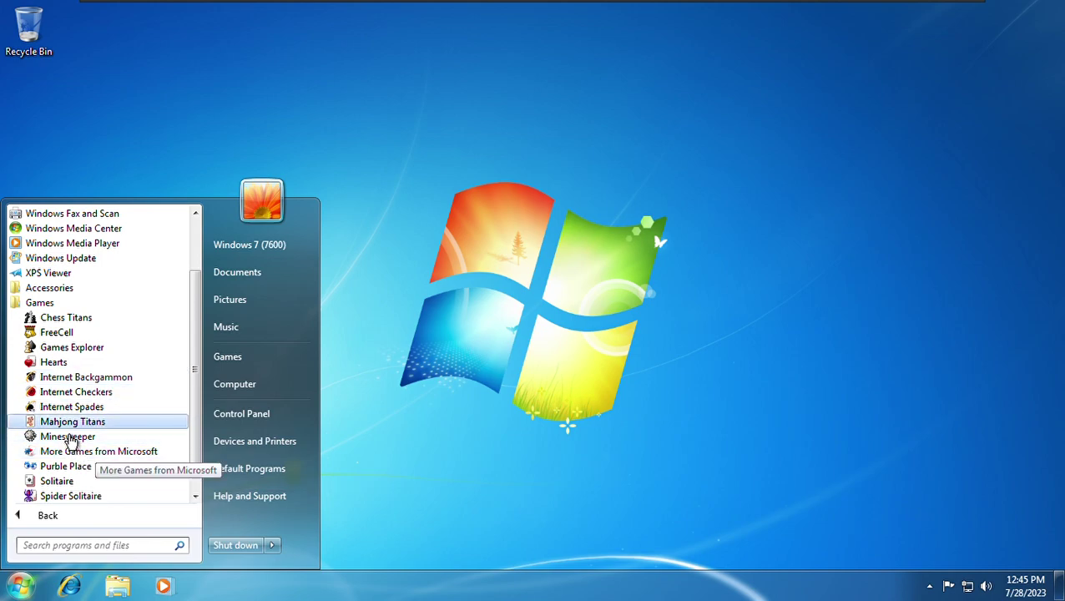
click(73, 442)
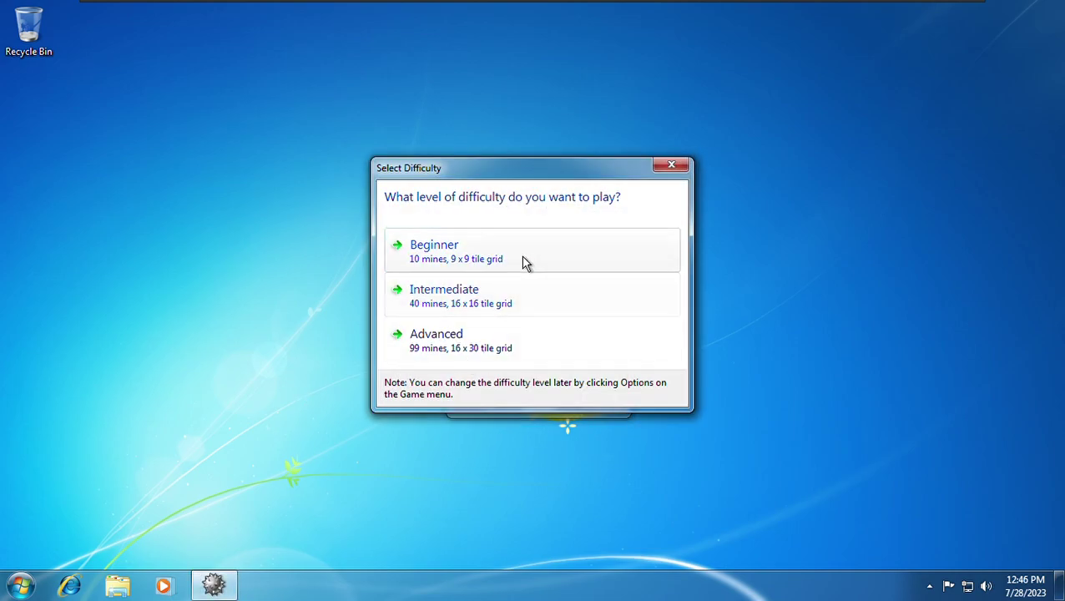
click(525, 263)
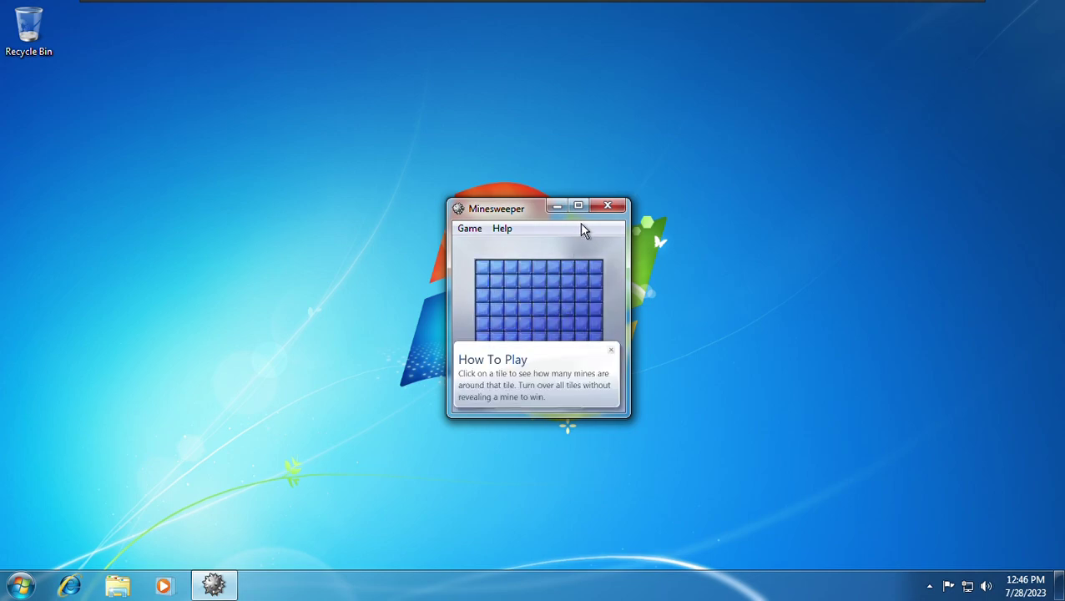
key(super+Up)
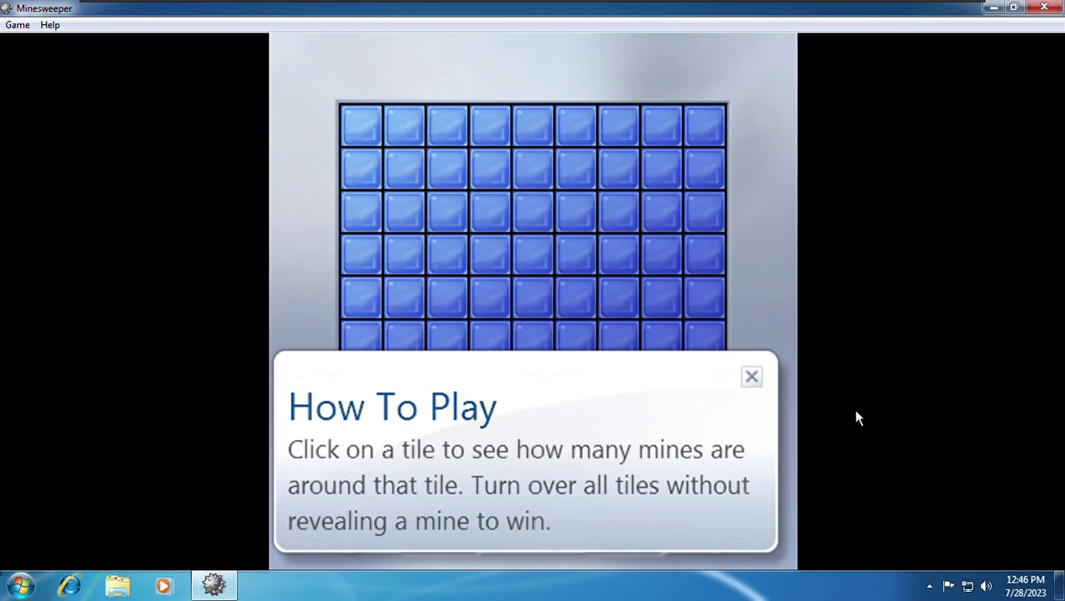
click(751, 379)
Play the first Minesweeper game by uncovering tiles and flagging suspected mines in the second and third rows
click(636, 352)
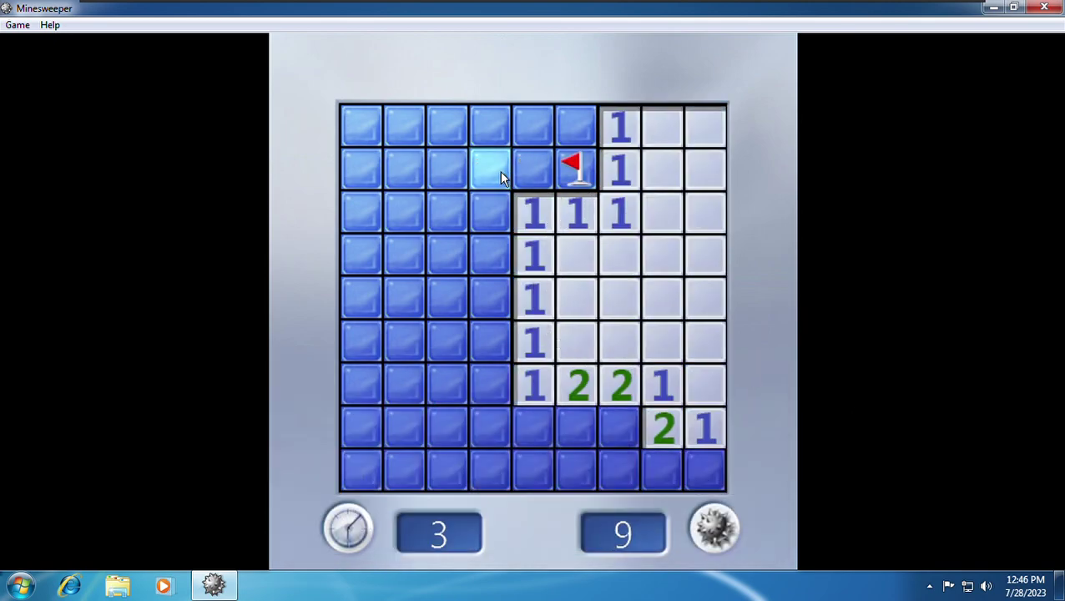
click(499, 265)
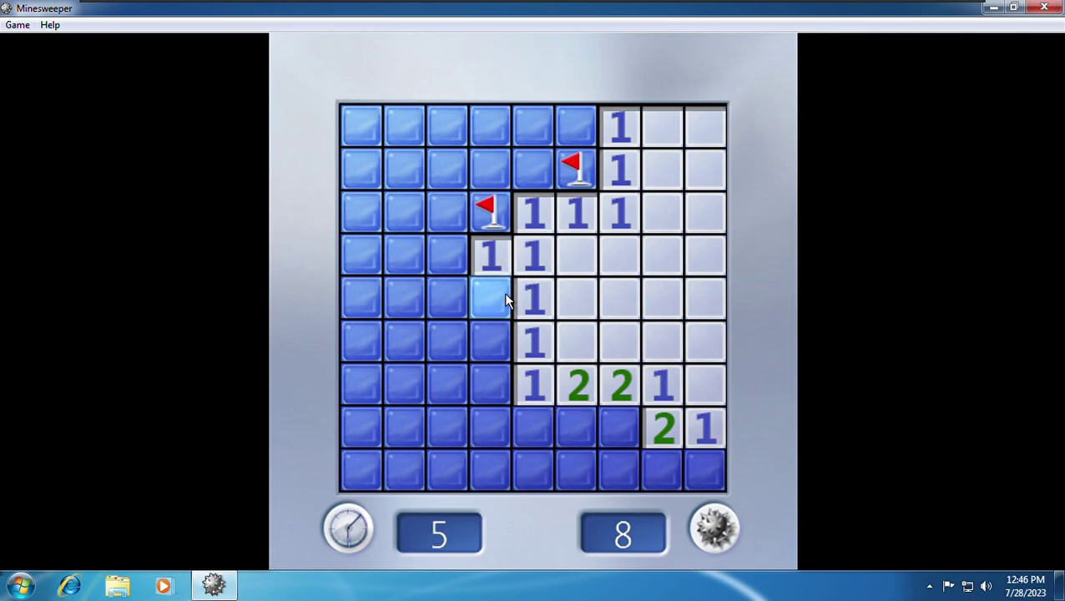
click(504, 301)
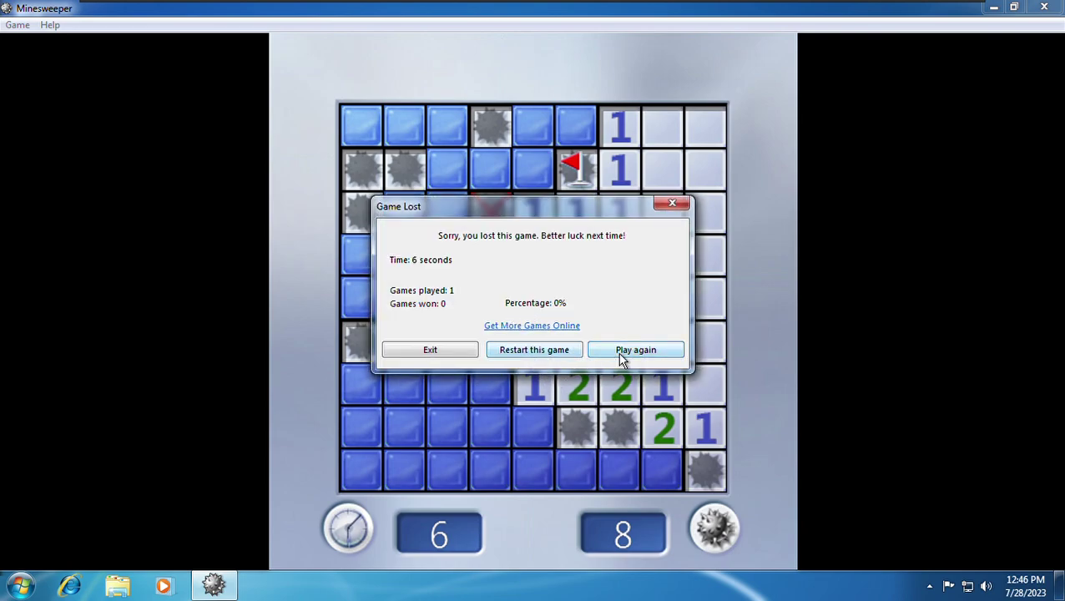
Start another Minesweeper game and play it, flagging suspected mines in the first two rows and uncovering tiles
click(622, 359)
click(599, 348)
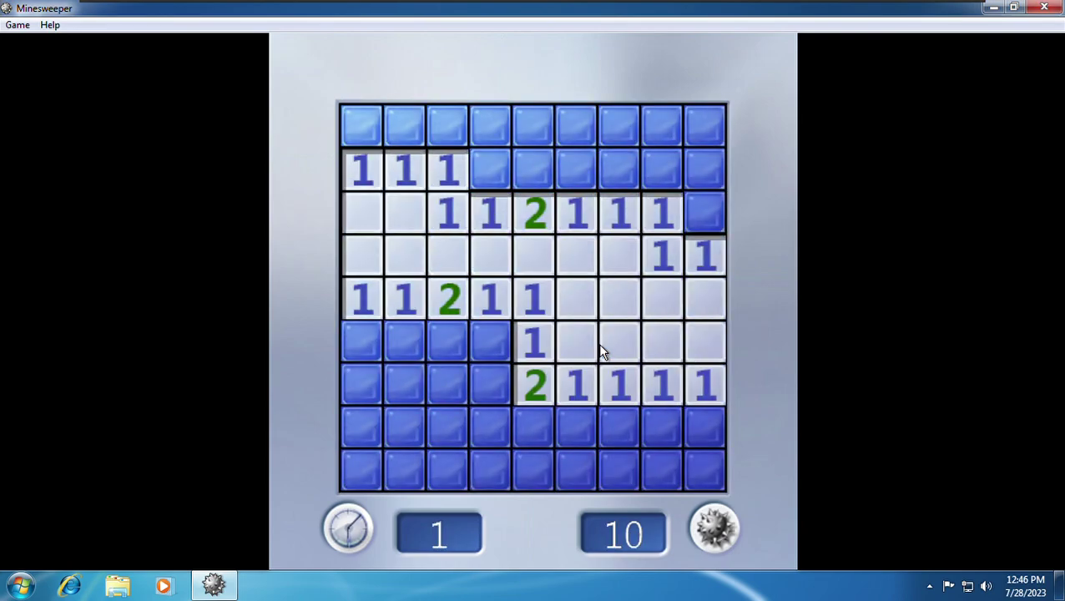
right_click(491, 171)
right_click(364, 127)
click(405, 127)
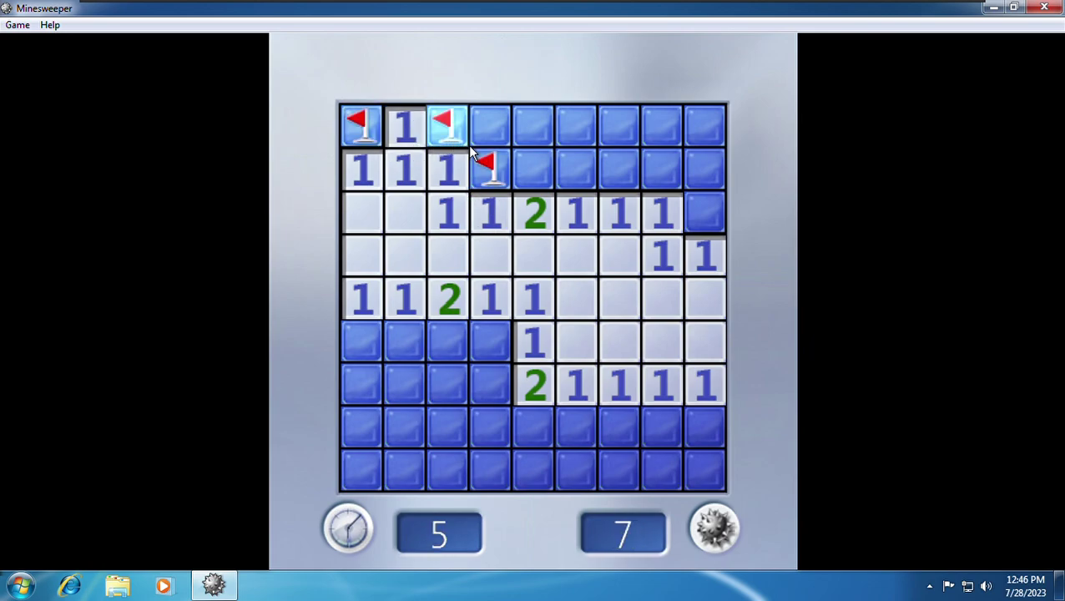
right_click(499, 172)
click(498, 180)
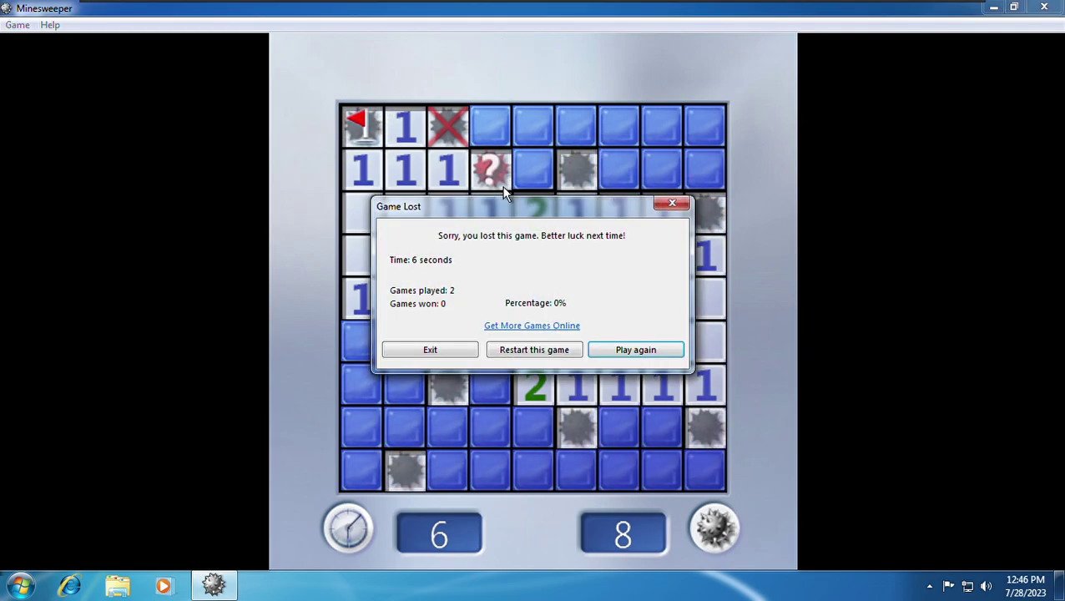
Play a new Minesweeper game, flagging suspected mines in the third, fourth, fifth, eighth and ninth rows and uncovering the sixth tile of the bottom row
click(623, 365)
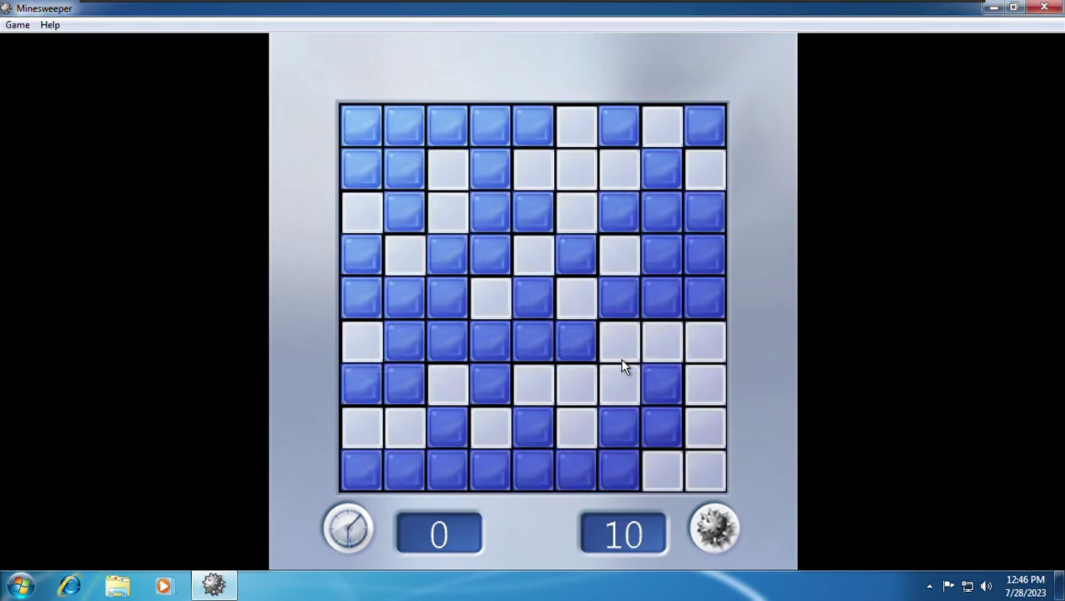
click(551, 355)
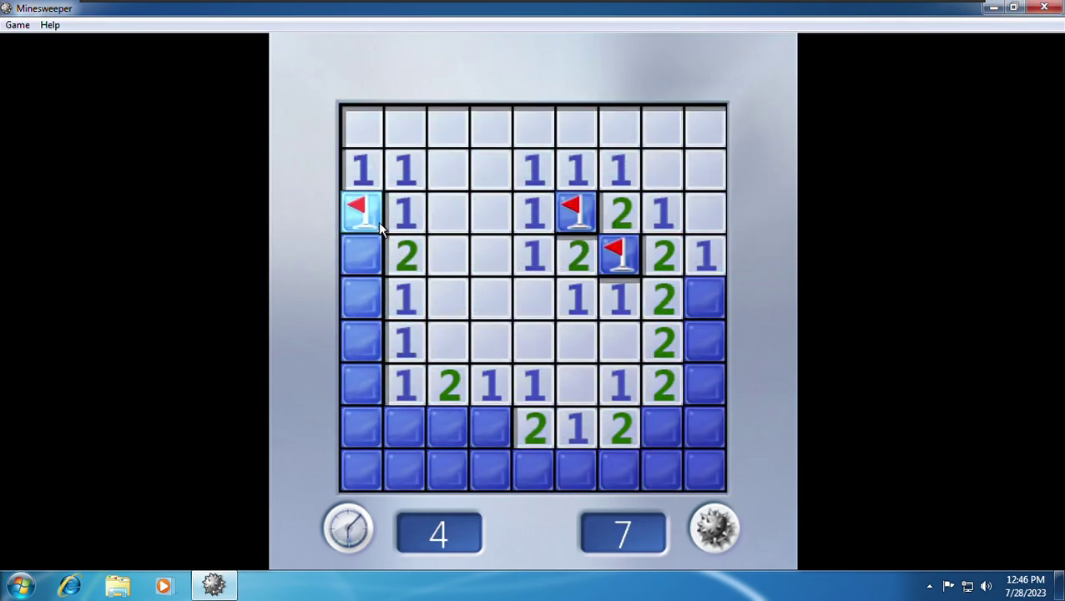
right_click(716, 296)
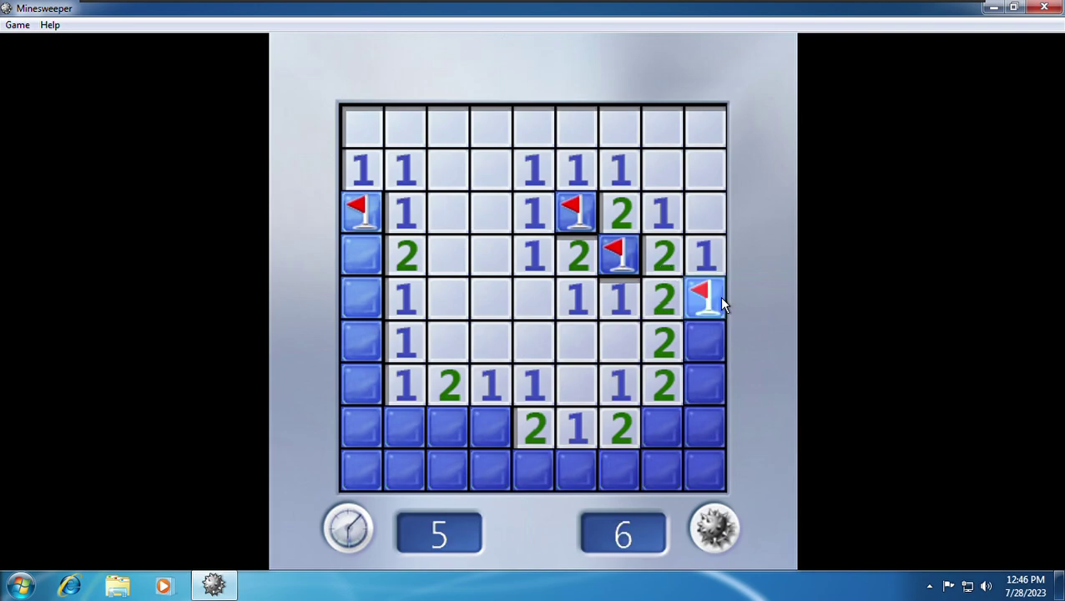
right_click(511, 428)
right_click(544, 472)
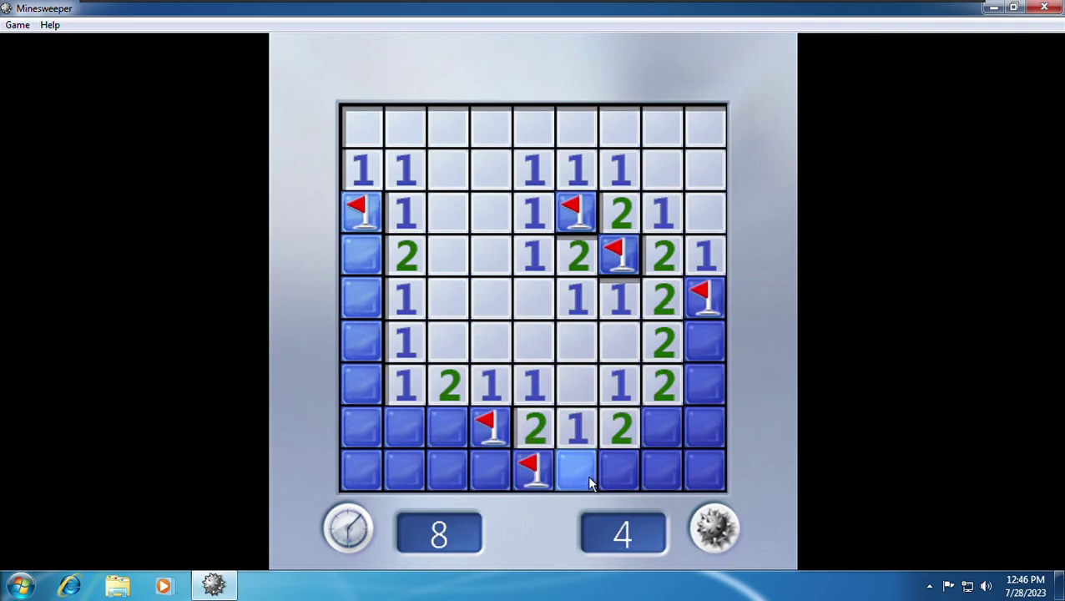
click(585, 475)
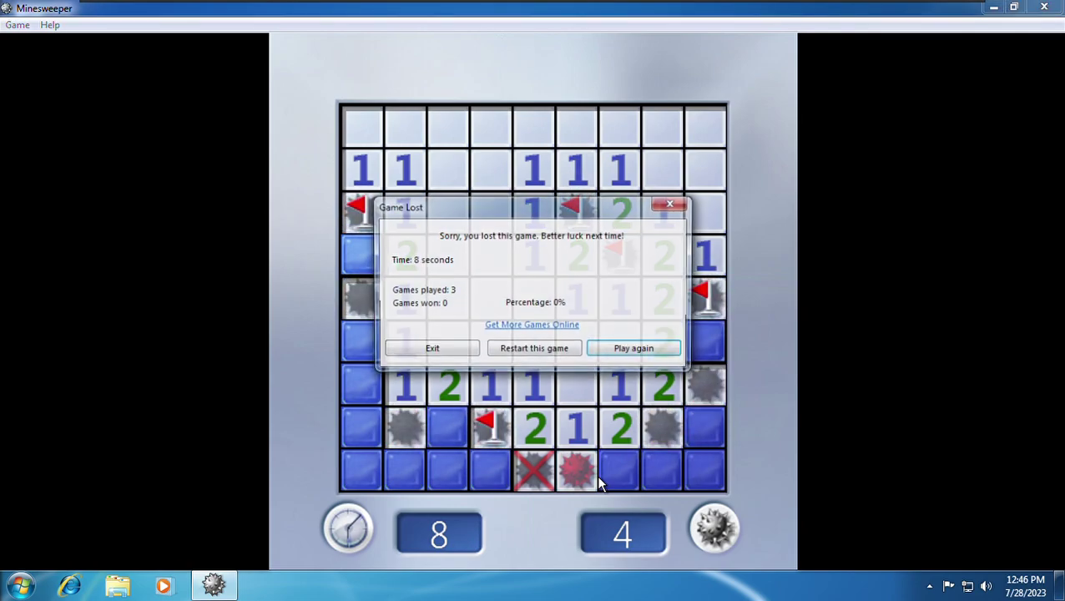
Play another new Minesweeper game, flagging two tiles in the fourth row and one in the seventh, and uncover the seventh row's seventh tile
click(630, 354)
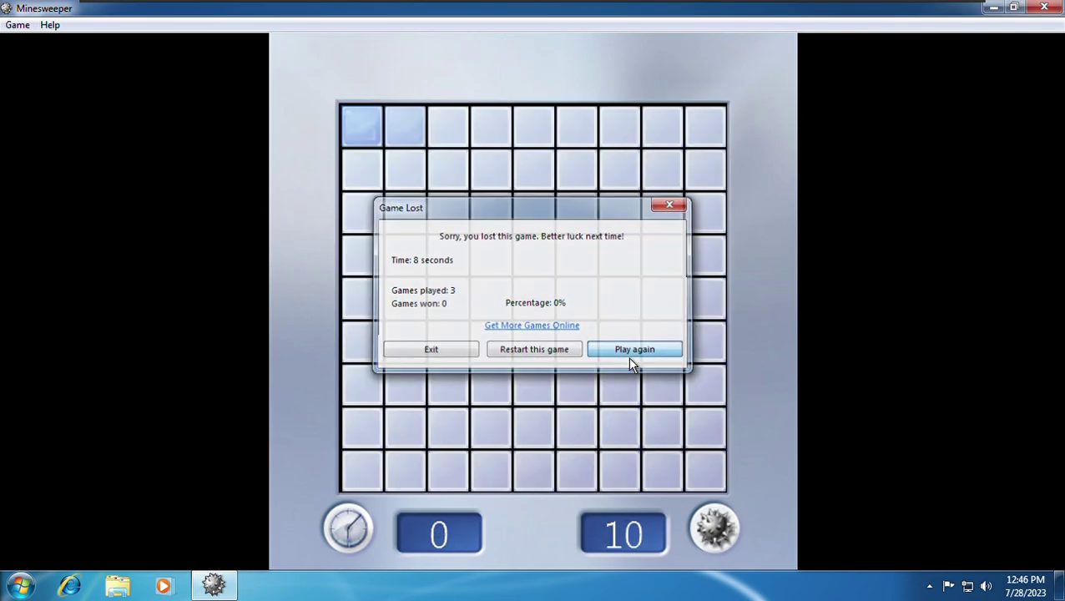
click(575, 301)
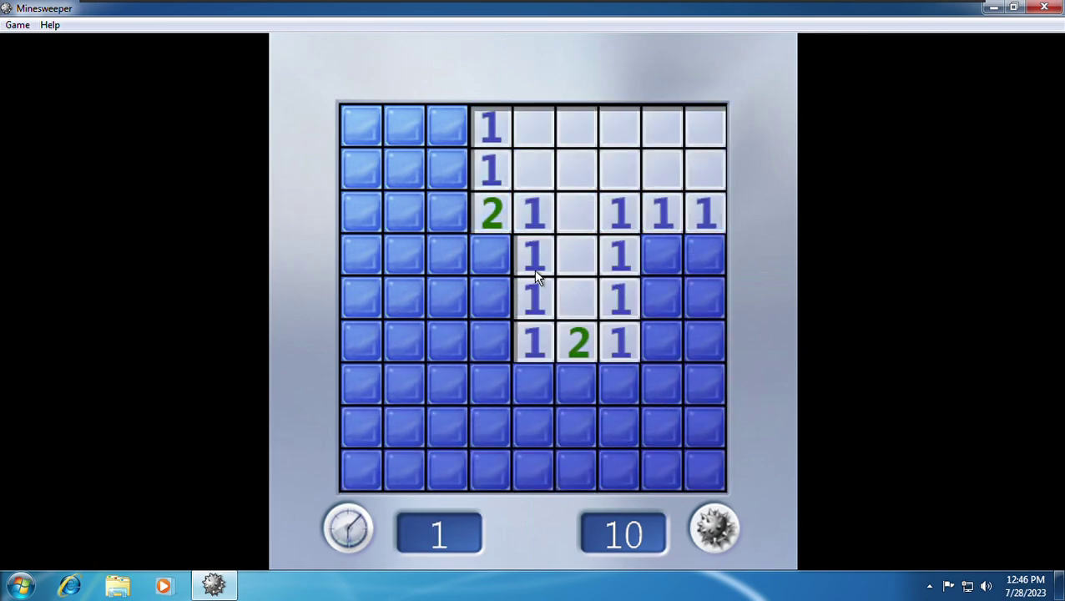
right_click(491, 255)
right_click(665, 265)
right_click(534, 388)
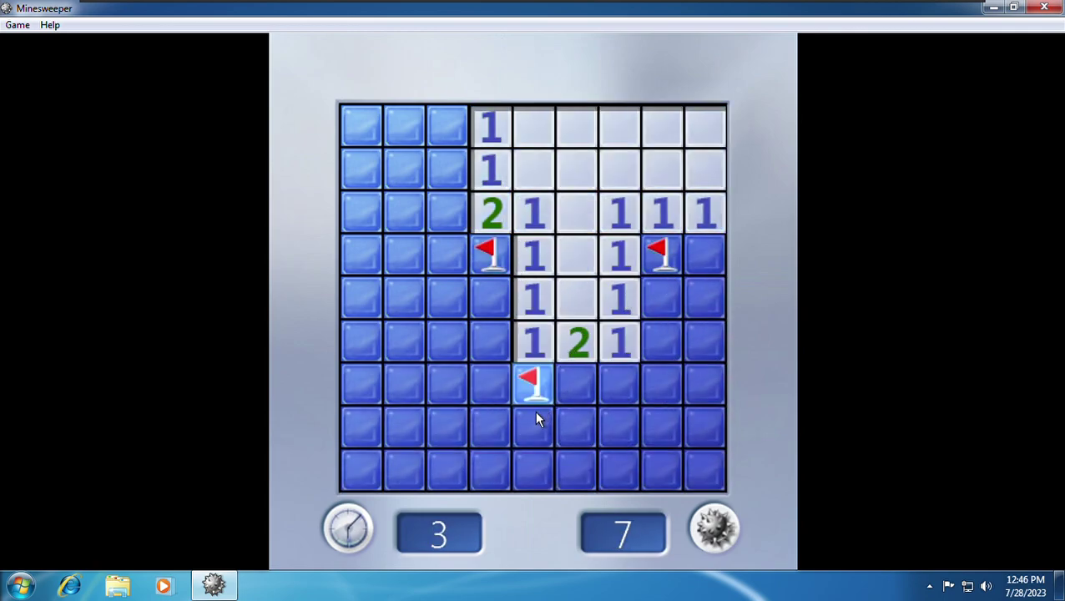
click(619, 392)
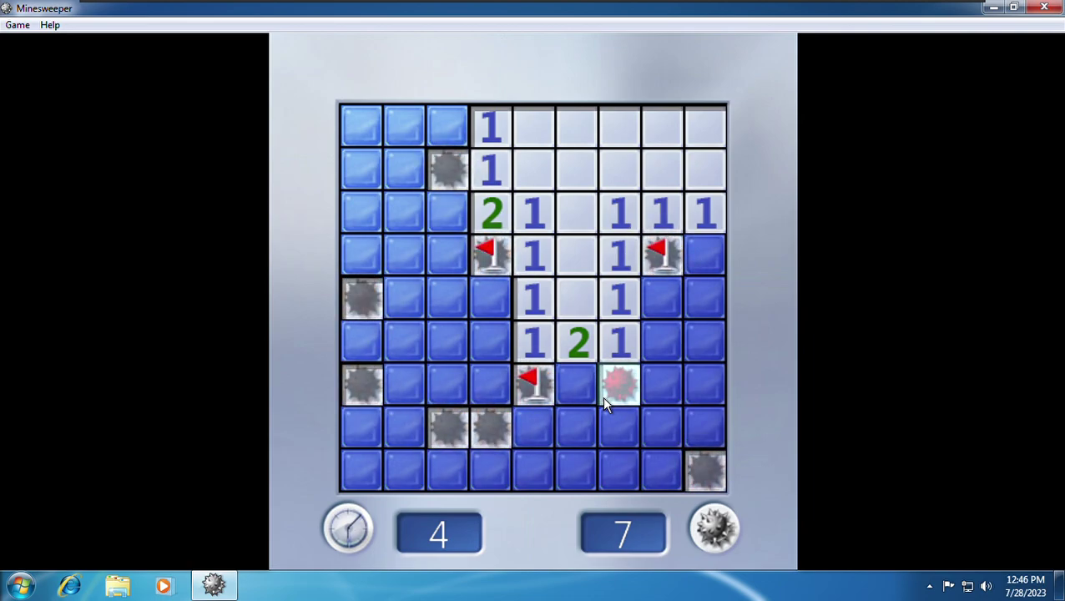
Start a fresh Minesweeper round, uncover a central tile and flag suspected mines in the first, second, third, seventh and eighth rows
click(655, 365)
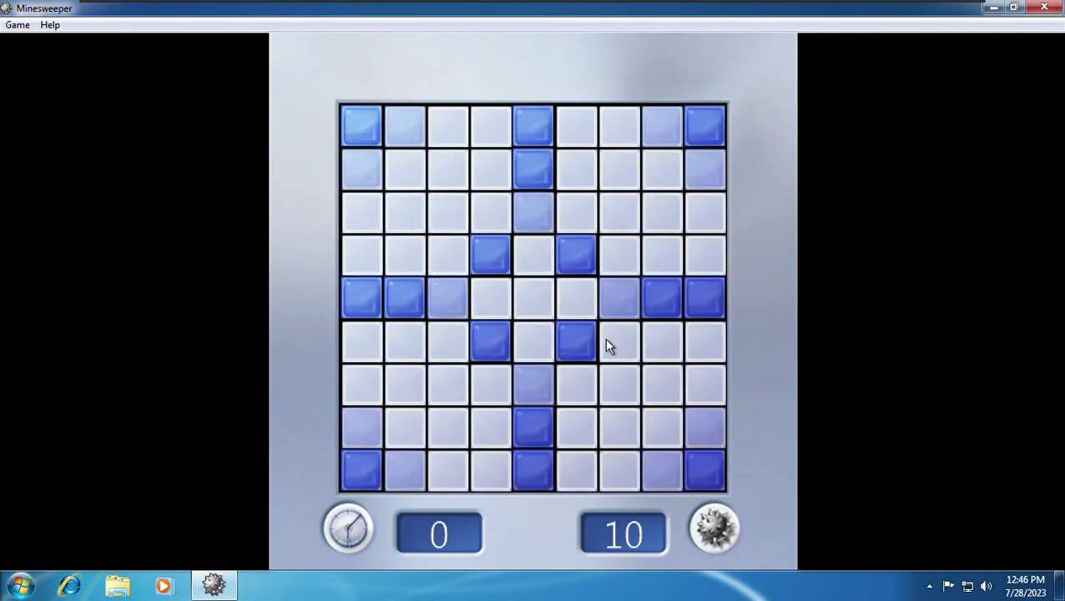
click(551, 317)
right_click(447, 213)
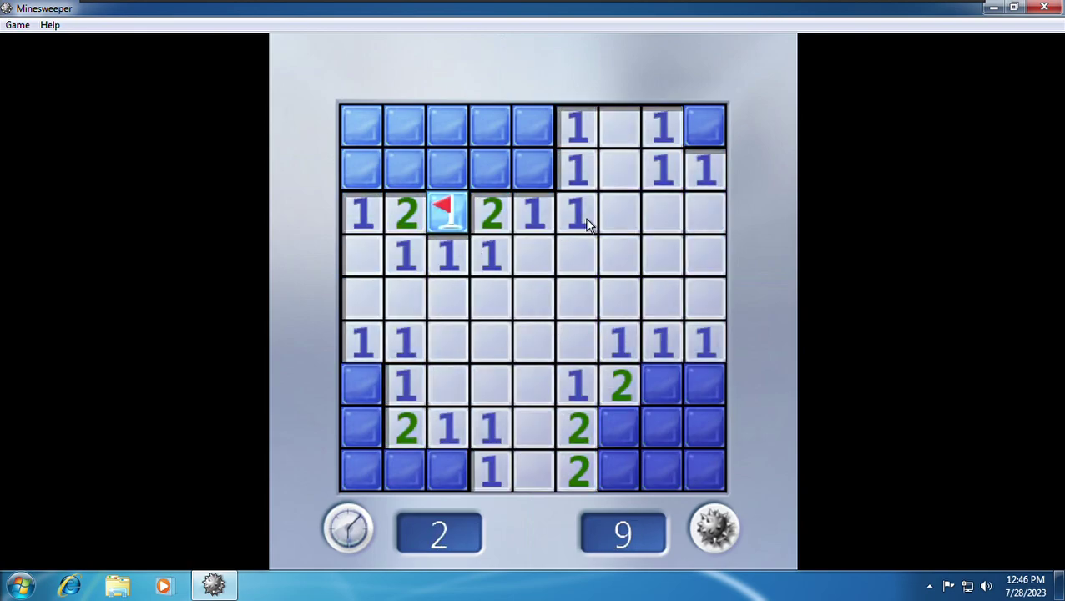
right_click(707, 138)
right_click(551, 173)
right_click(624, 424)
right_click(659, 392)
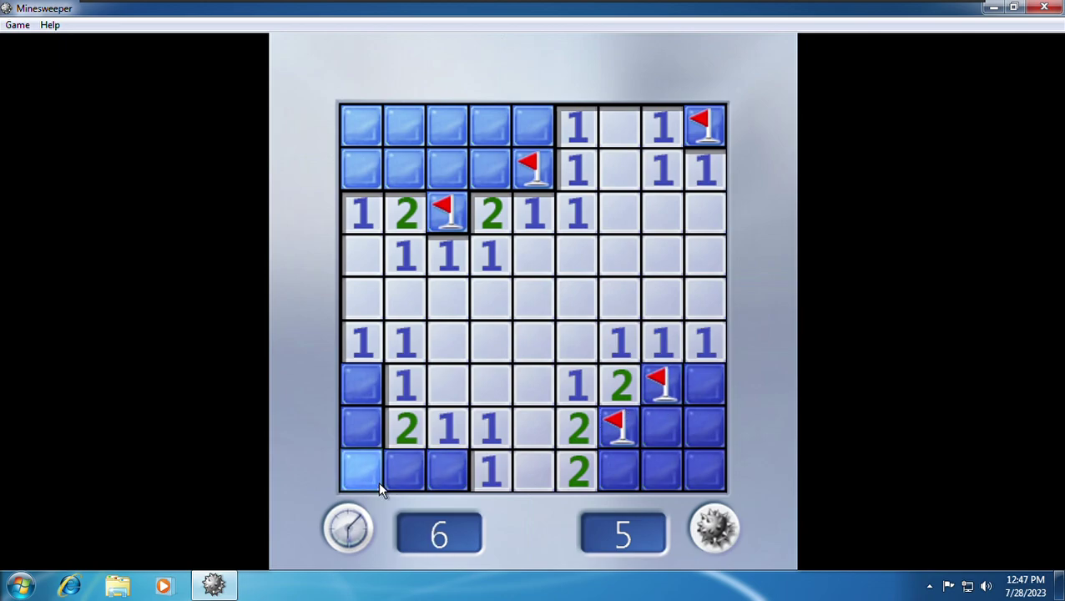
Uncover the remaining tiles around the board's lower-left corner, flag the third tile of the bottom row, and exit Minesweeper when the round ends
click(373, 435)
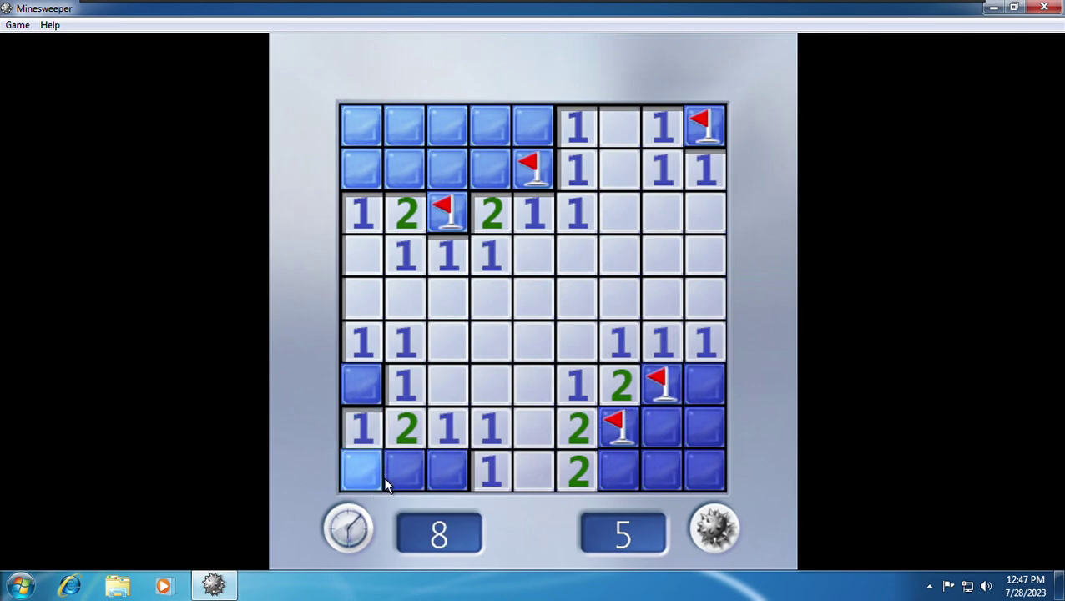
click(384, 482)
right_click(450, 474)
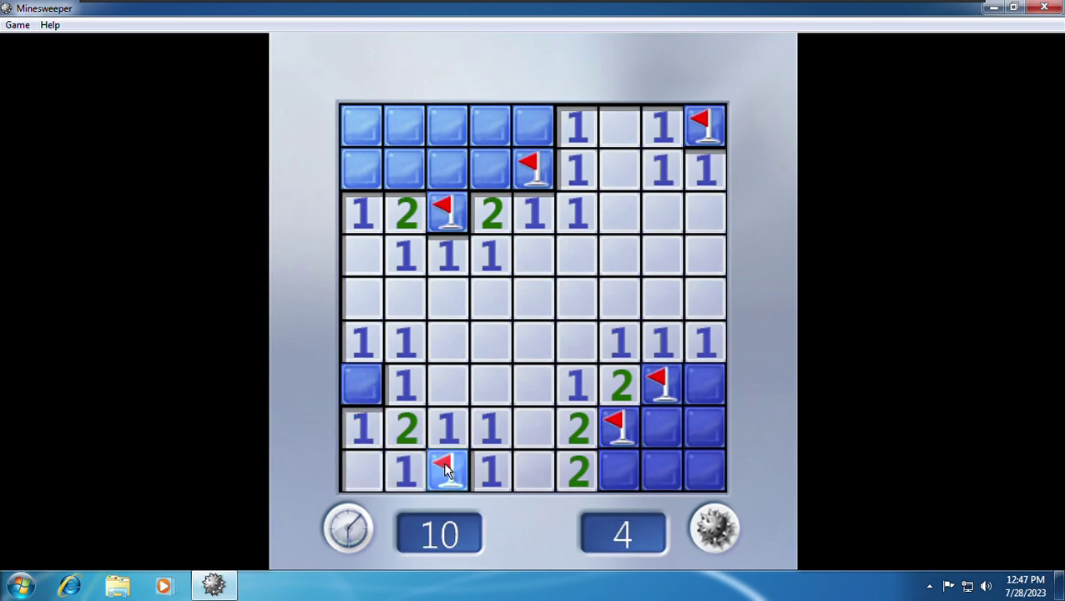
click(373, 399)
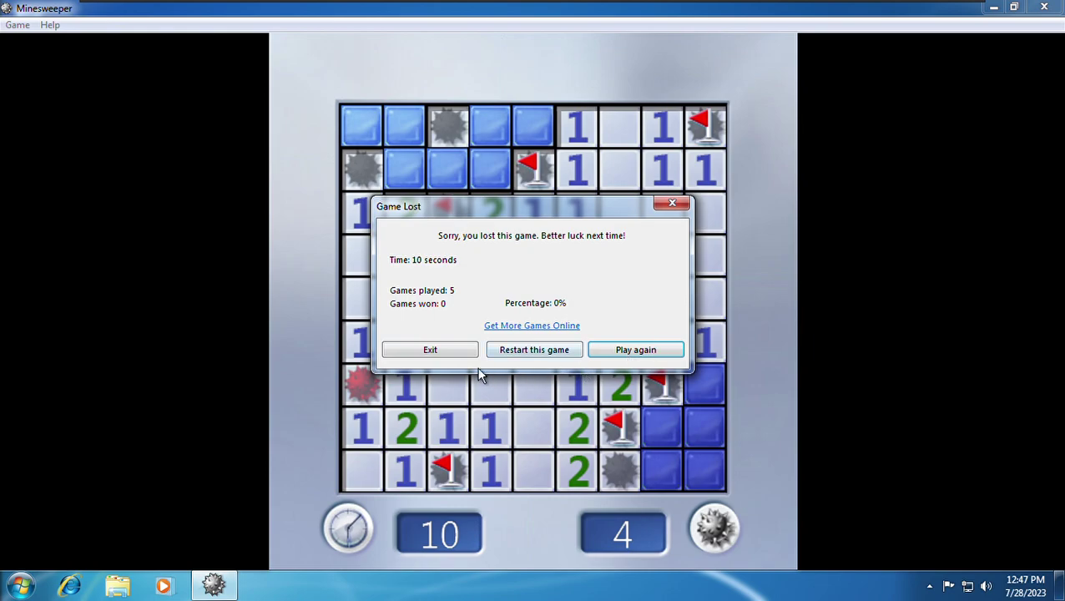
click(445, 359)
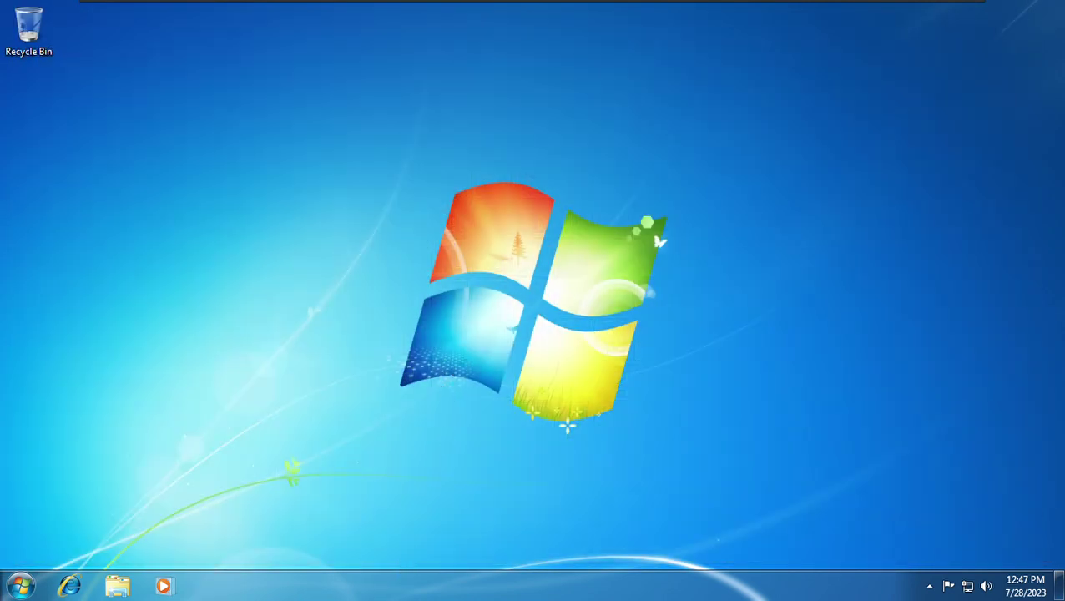
Open the Start menu
click(38, 593)
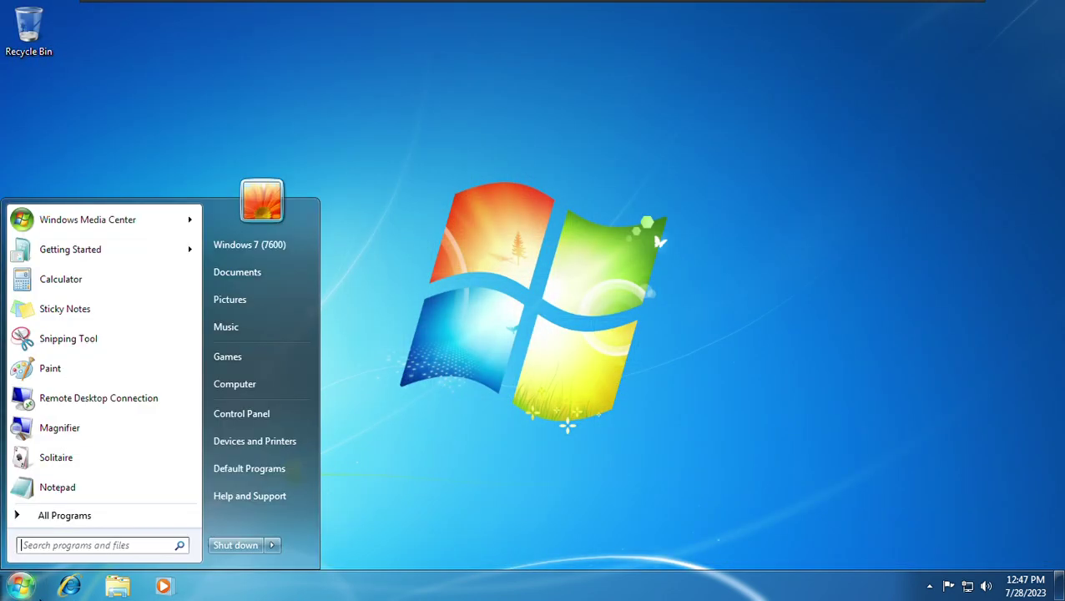